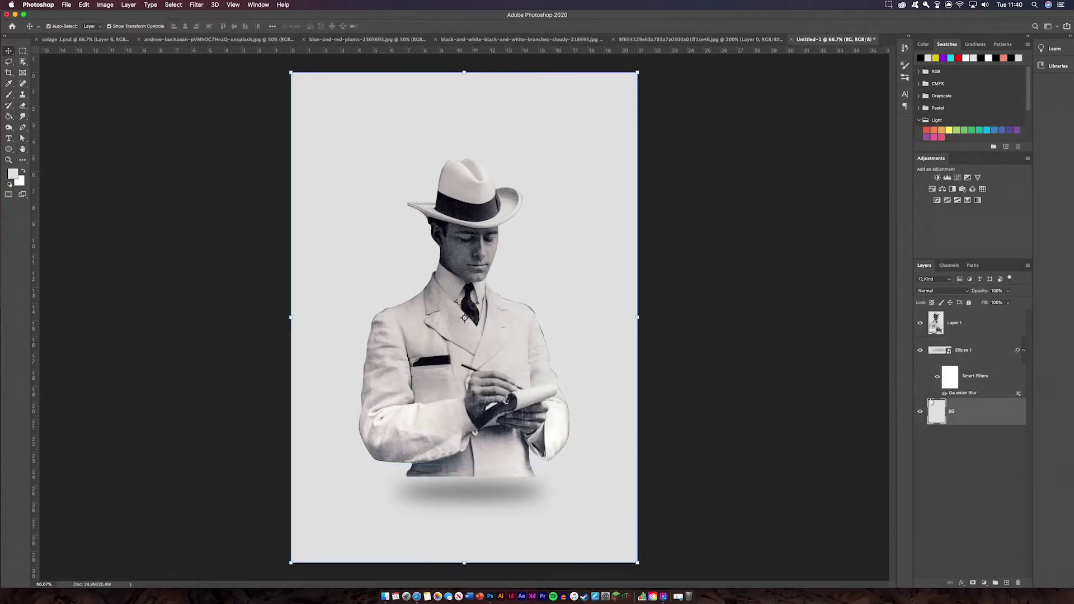
- Review the finished collage in colage 1.psd, then switch to the blank Untitled-1 document
left_click(593, 40)
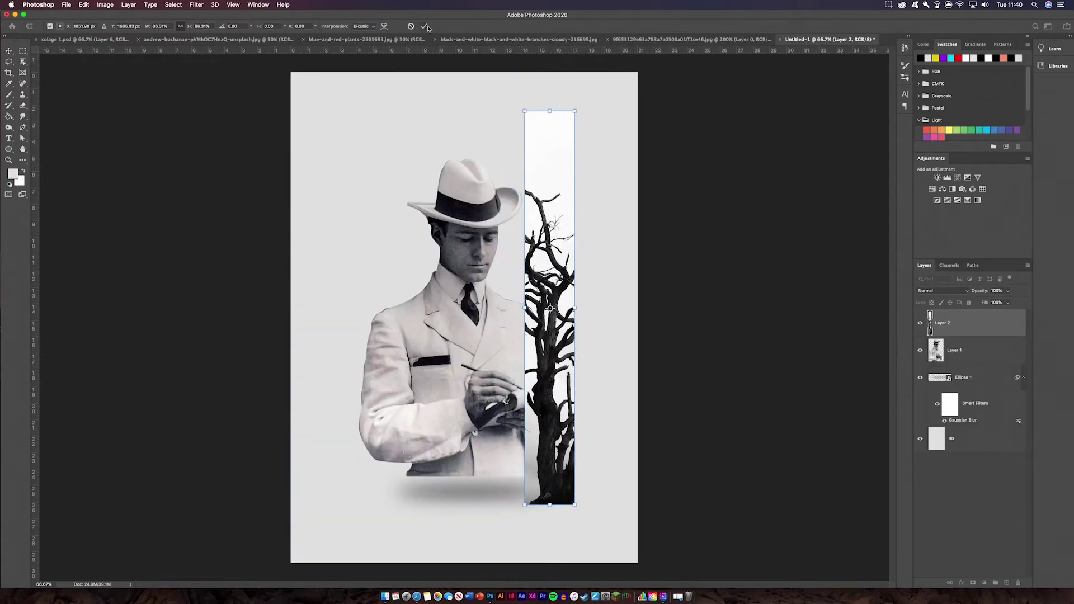
left_click(424, 27)
key("ctrl+[")
key("ctrl+[")
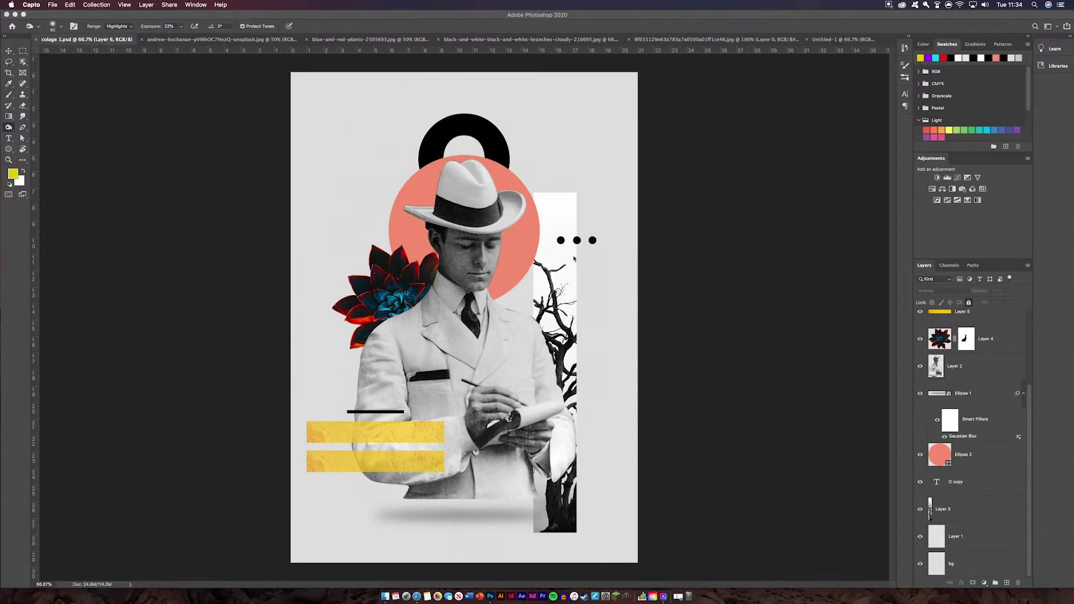
left_click(719, 282)
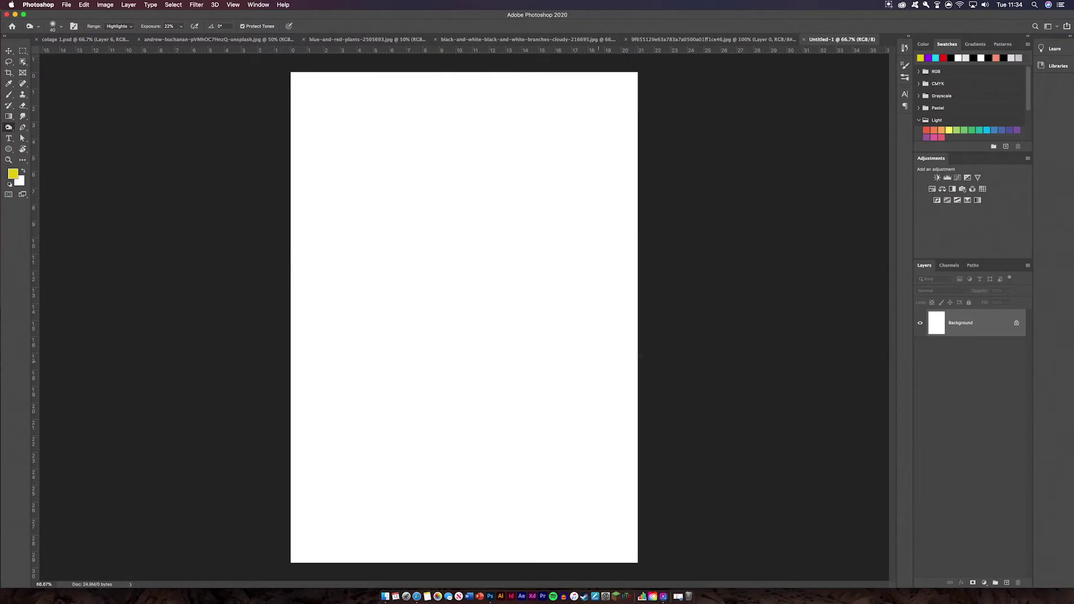
- Unlock the Background layer and set the foreground colour to a light neutral grey
left_click(1058, 329)
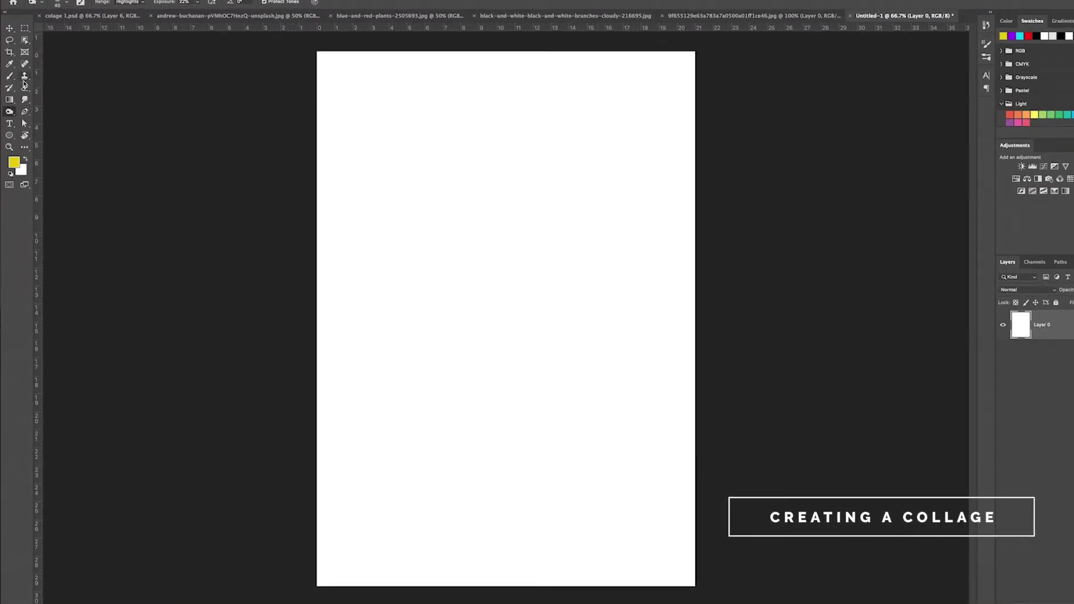
left_click(11, 166)
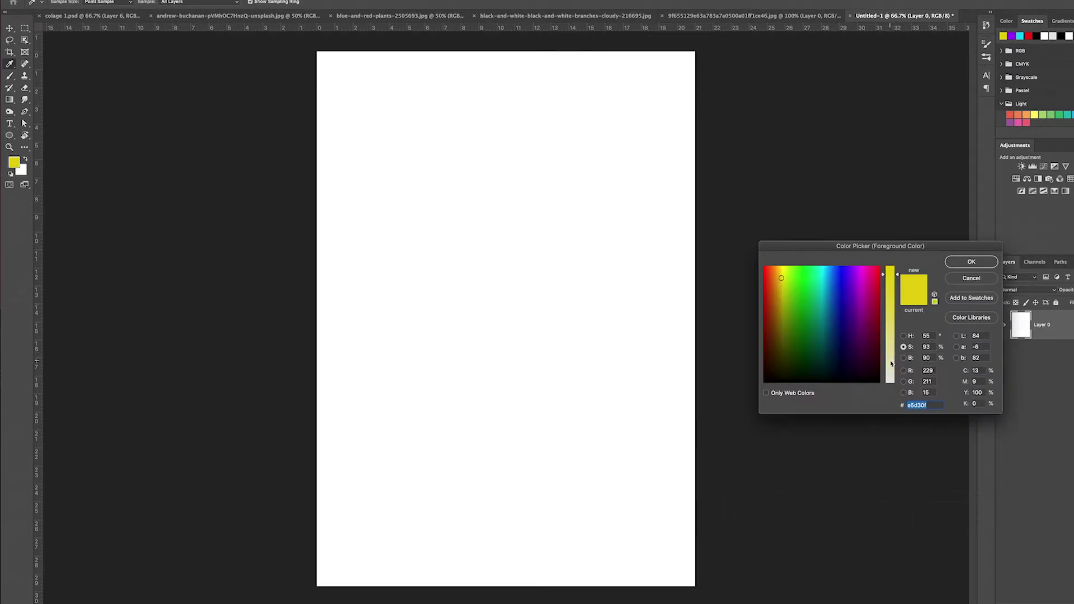
left_click_drag(891, 363, 890, 386)
left_click_drag(762, 306, 765, 269)
left_click(974, 263)
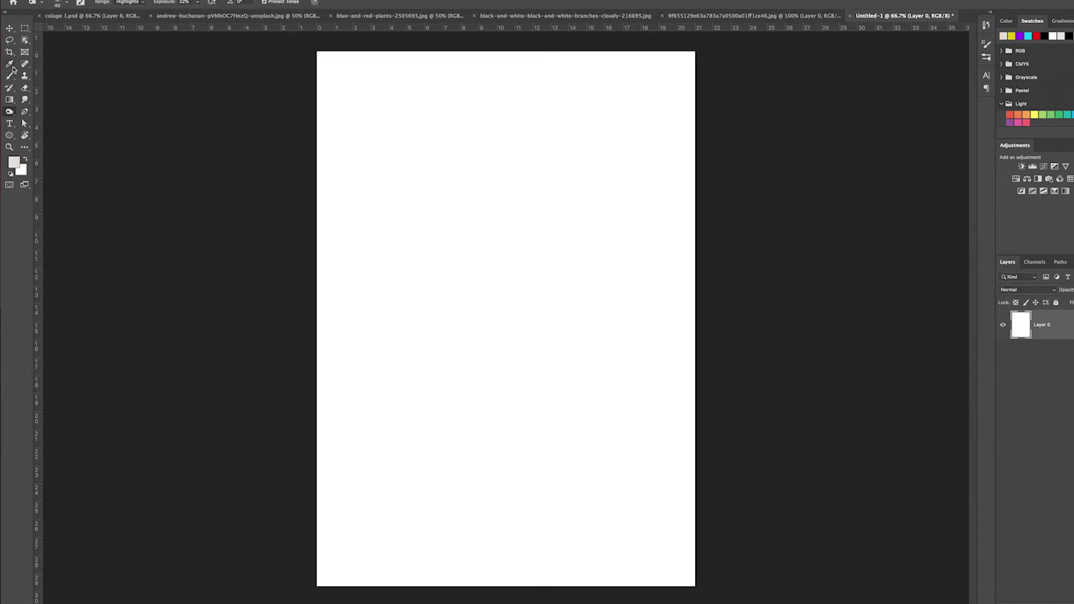
- Fill the page with the grey using the Paint Bucket and rename the layer BG
right_click(19, 96)
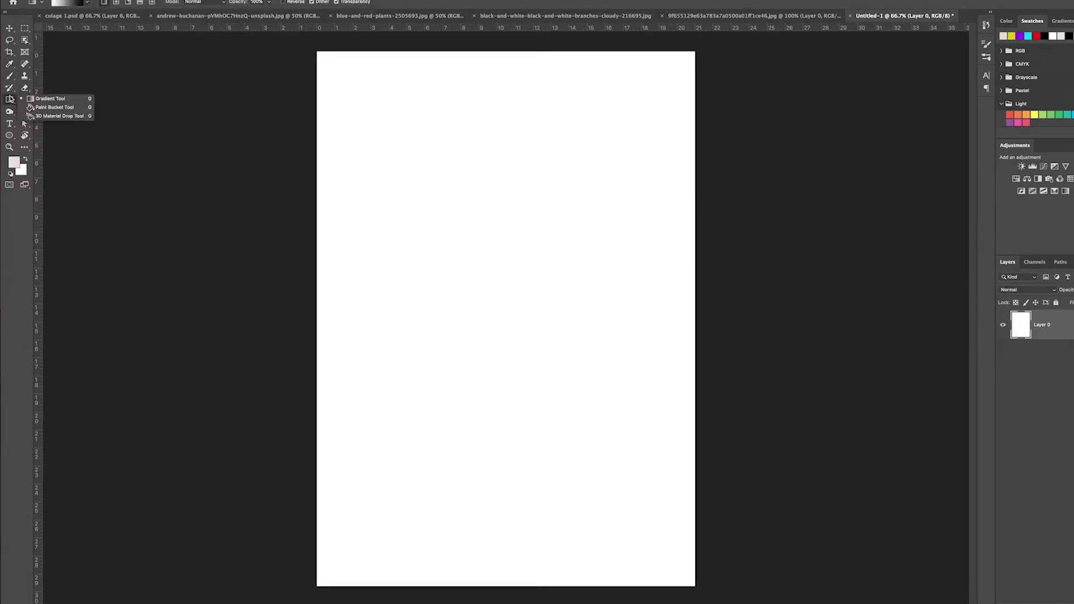
left_click(42, 106)
left_click(528, 237)
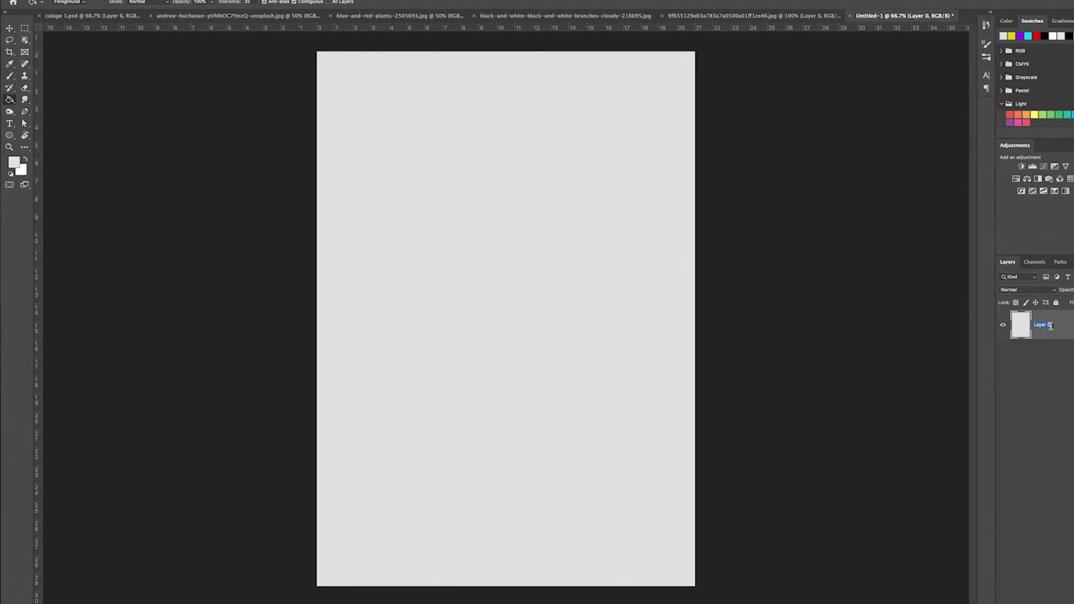
type("BG")
key("Return")
- Bring up the man-in-hat photo, zoom to 300% and pan to frame him for Pen tracing
key("v")
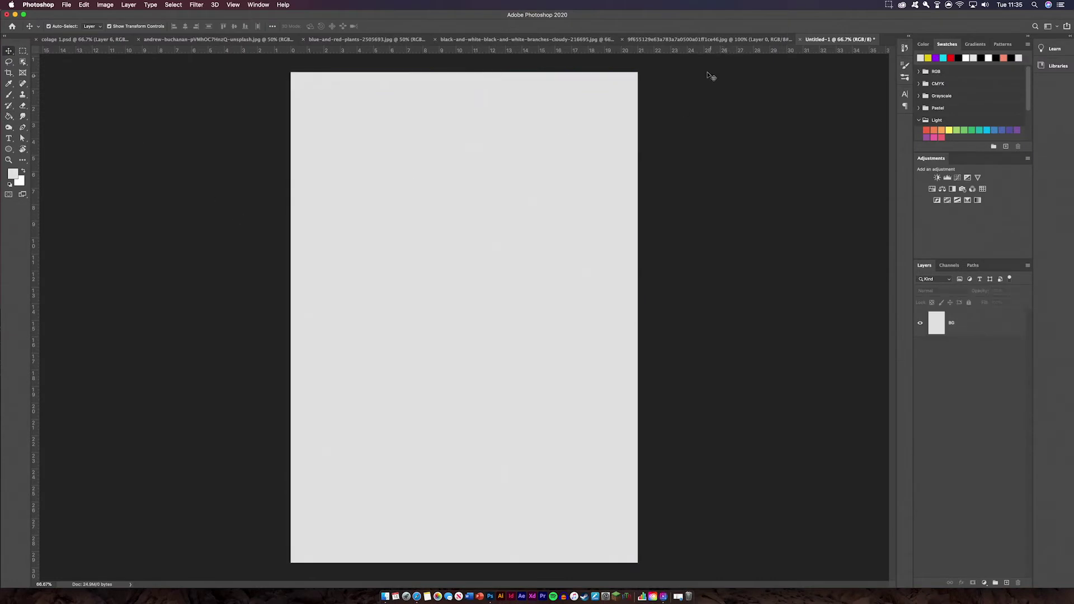
left_click(719, 40)
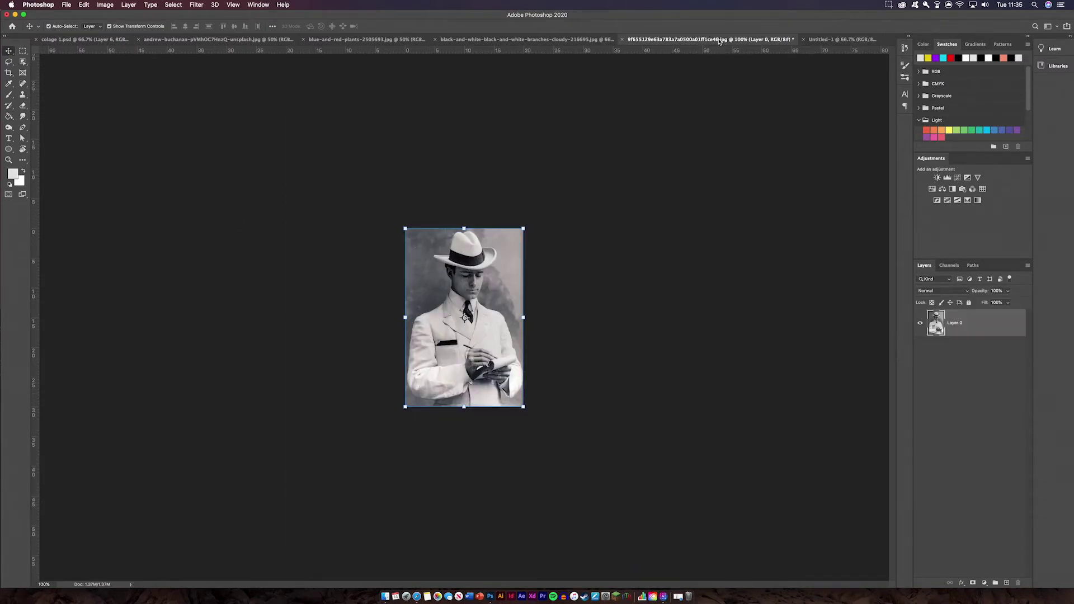
left_click(649, 353)
key("super+plus")
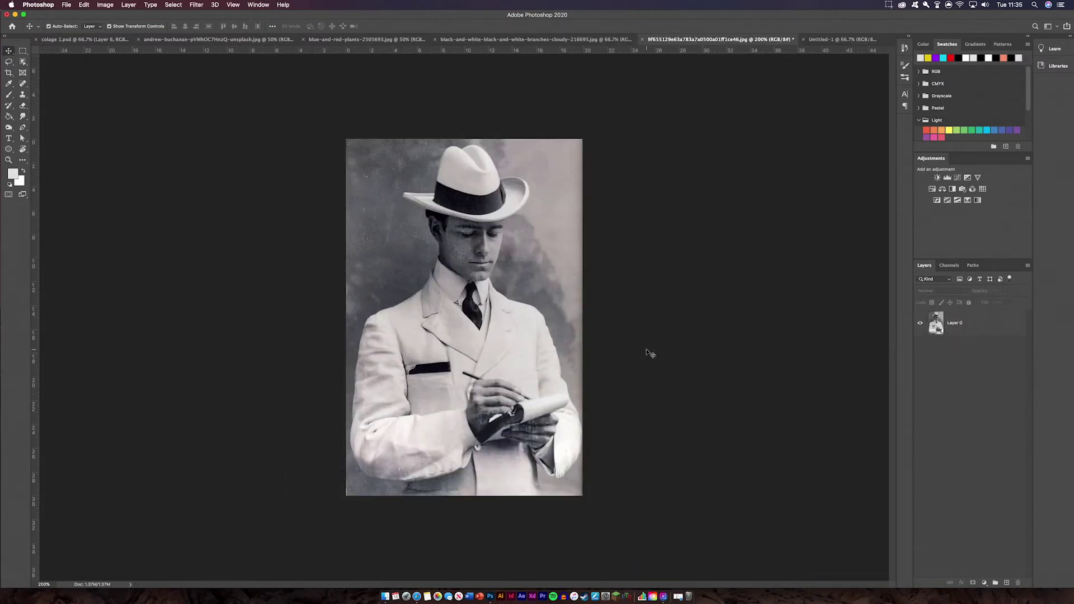
key("super+plus")
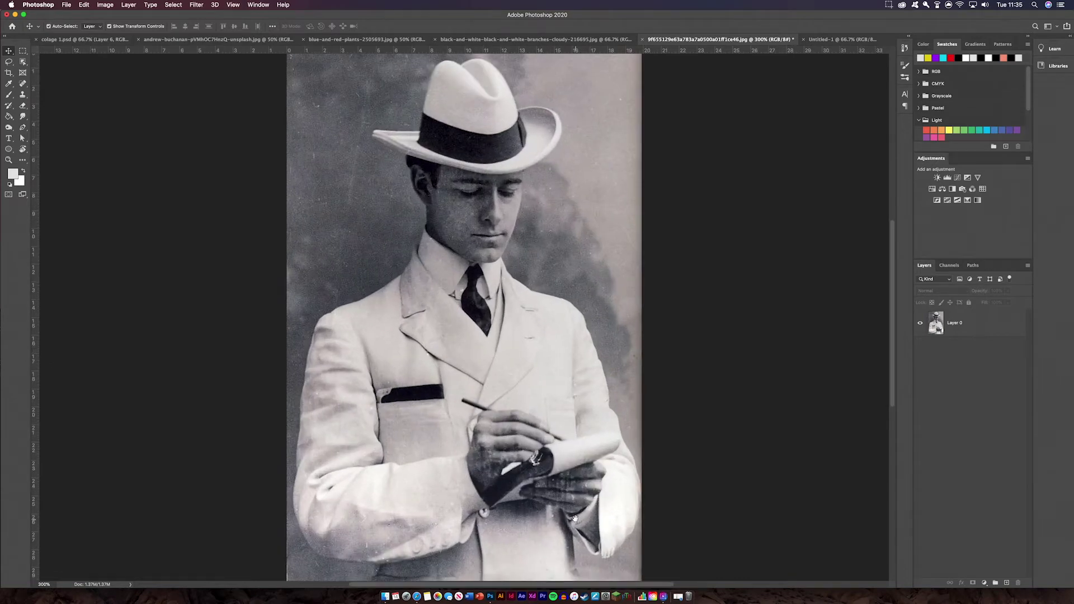
left_click_drag(574, 518, 582, 517)
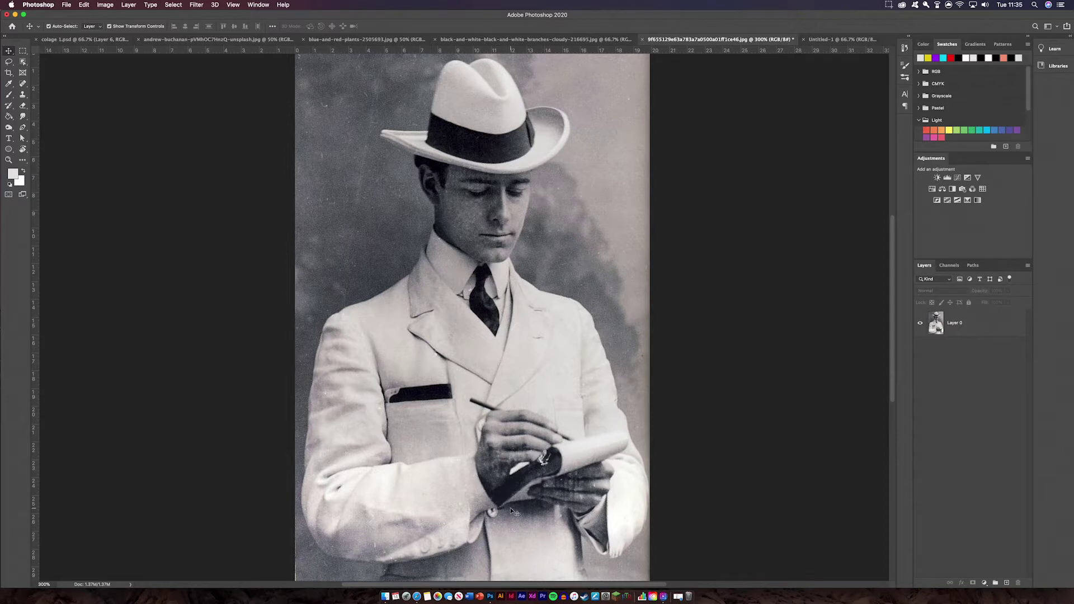
left_click_drag(510, 507, 512, 493)
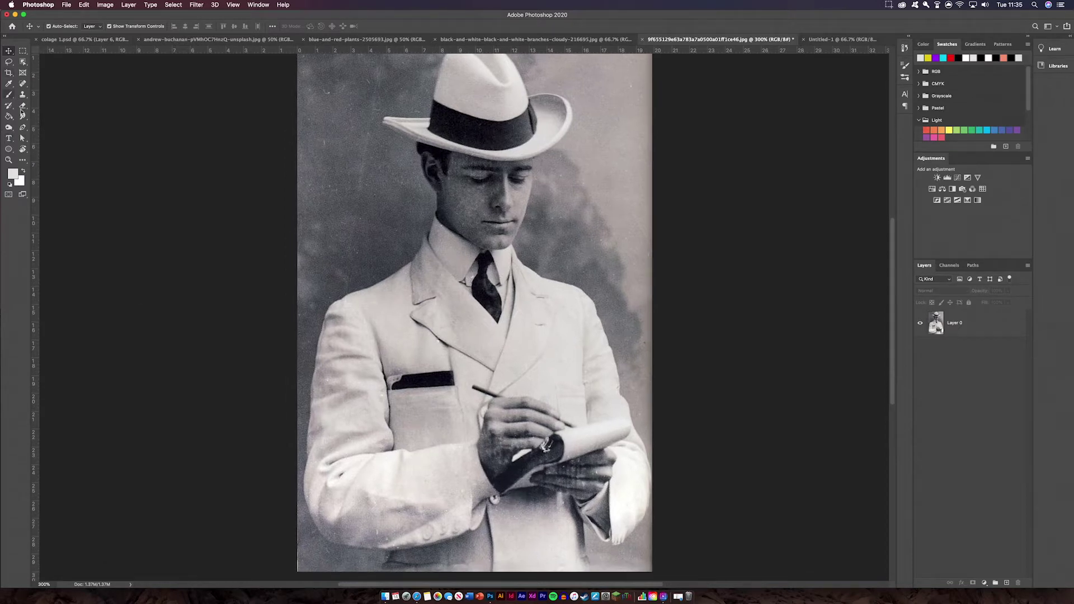
left_click(24, 128)
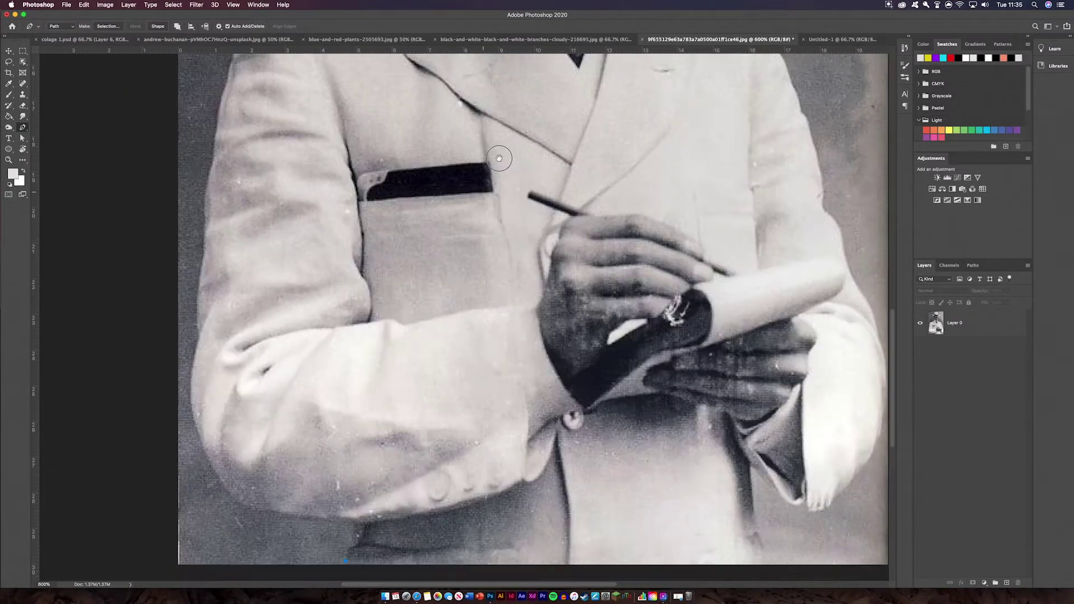
- Start the Pen path along the left sleeve edge and curve it up over the shoulder
left_click_drag(500, 159, 527, 90)
left_click(381, 474)
left_click(393, 451)
left_click(271, 441)
left_click_drag(217, 336, 215, 302)
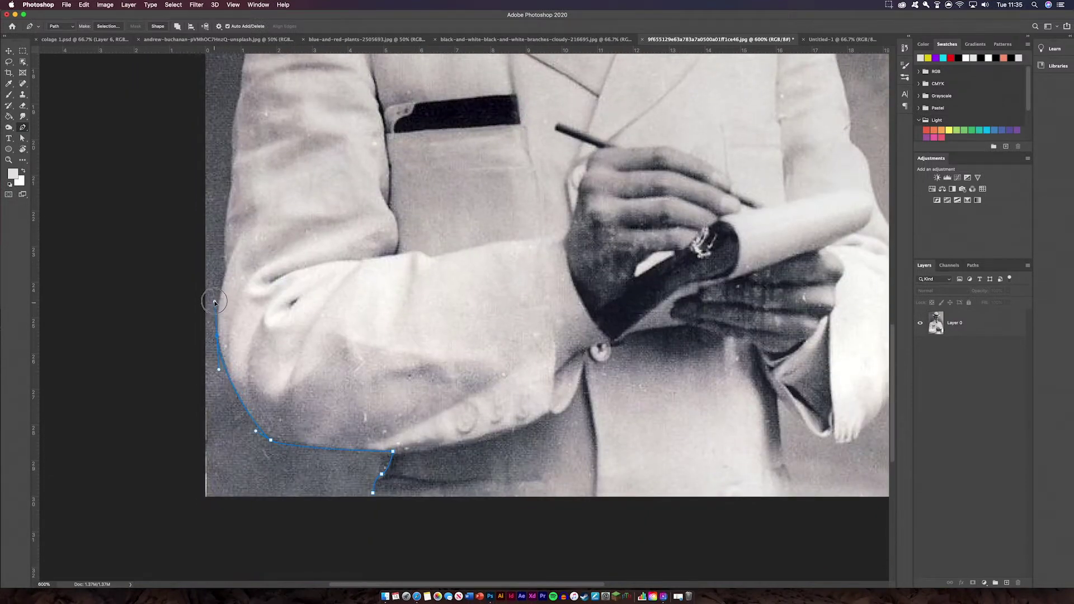
scroll(224, 313, "up", 5)
left_click(258, 358)
scroll(254, 369, "up", 5)
left_click_drag(253, 435, 262, 395)
left_click(272, 294)
left_click(275, 268)
left_click(274, 250)
scroll(277, 252, "up", 10)
left_click(273, 441)
left_click(274, 424)
left_click(302, 397)
left_click(324, 383)
left_click(336, 380)
scroll(339, 381, "up", 4)
scroll(338, 380, "right", 4)
left_click_drag(439, 325, 468, 299)
left_click_drag(374, 395, 390, 362)
- Continue the path up the neck, behind the ear and along the hat brim
left_click(362, 400)
left_click(373, 386)
left_click(401, 321)
left_click(402, 274)
left_click(373, 235)
left_click(372, 222)
left_click(377, 213)
left_click(363, 192)
left_click(310, 146)
left_click(283, 138)
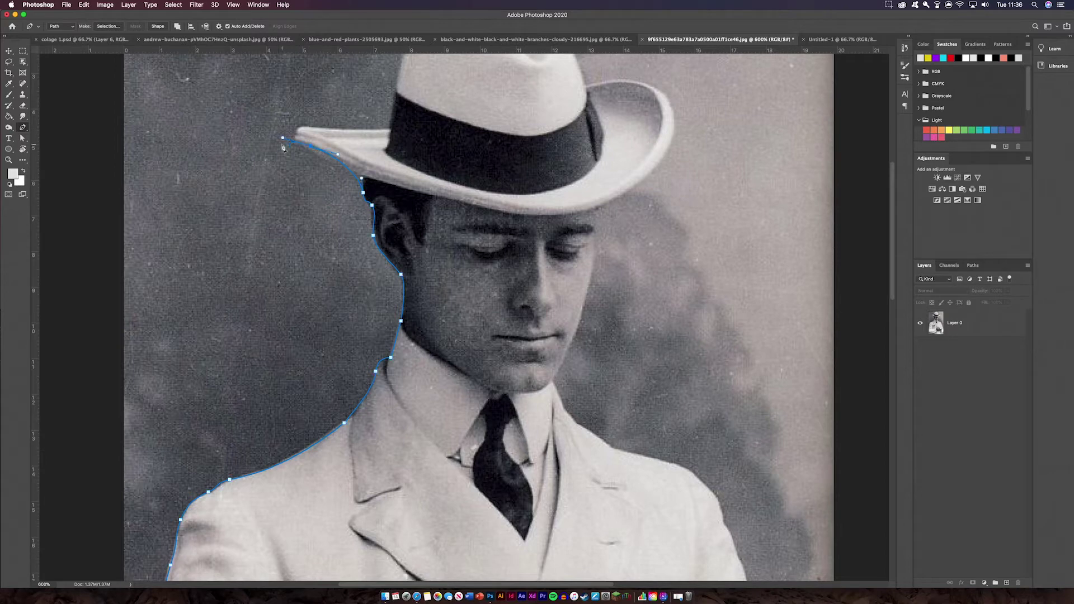
left_click(296, 140)
left_click(358, 127)
left_click(392, 127)
- Trace over the hat crown with a smooth curve and around the right brim edge
scroll(392, 126, "up", 5)
scroll(393, 126, "right", 4)
left_click(300, 169)
left_click(333, 141)
left_click(360, 149)
left_click_drag(390, 137, 406, 138)
left_click(435, 162)
left_click(450, 182)
left_click(466, 210)
left_click(472, 234)
left_click(477, 258)
key("super+z")
key("super+z")
key("super+z")
key("super+z")
left_click_drag(472, 235, 485, 235)
left_click(496, 231)
left_click(520, 233)
left_click_drag(561, 259, 580, 291)
- Trace under the brim, down the cheek, jaw and neck, and along the right shoulder
left_click(533, 330)
left_click(483, 360)
left_click_drag(482, 431, 475, 442)
left_click(471, 463)
left_click(464, 486)
left_click(443, 537)
scroll(443, 539, "down", 10)
scroll(444, 539, "right", 4)
left_click_drag(364, 306, 378, 327)
left_click(404, 337)
left_click(430, 348)
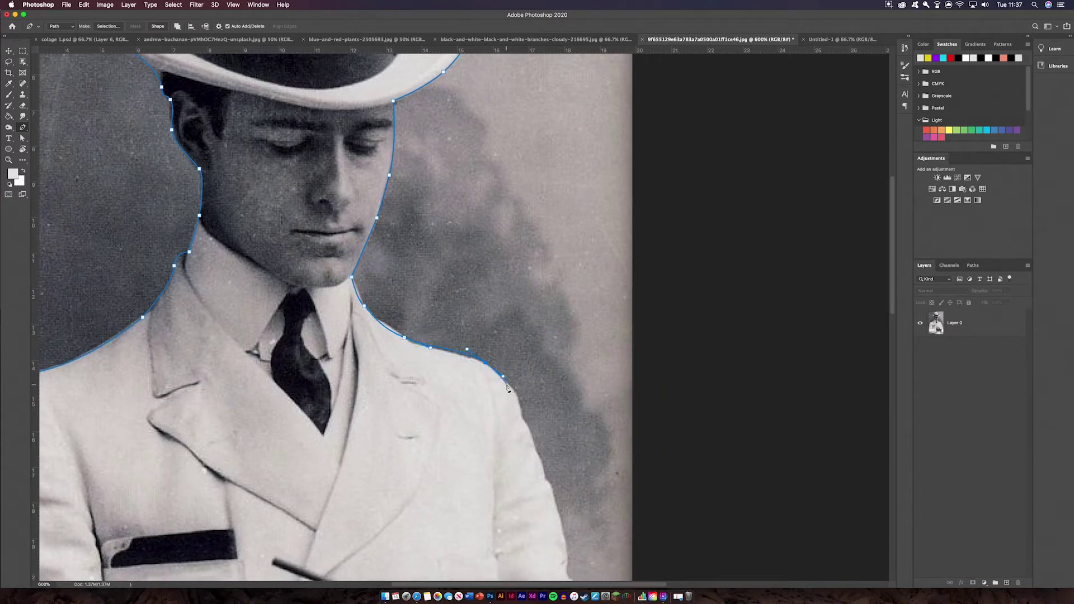
key("super+z")
key("super+z")
left_click(377, 320)
left_click(404, 336)
left_click(437, 349)
left_click(486, 362)
left_click(496, 368)
left_click(512, 383)
left_click(519, 398)
- Extend the path further down the right shoulder and arm
scroll(518, 398, "down", 5)
scroll(518, 399, "right", 3)
left_click(425, 267)
left_click(436, 288)
left_click(446, 315)
left_click(448, 325)
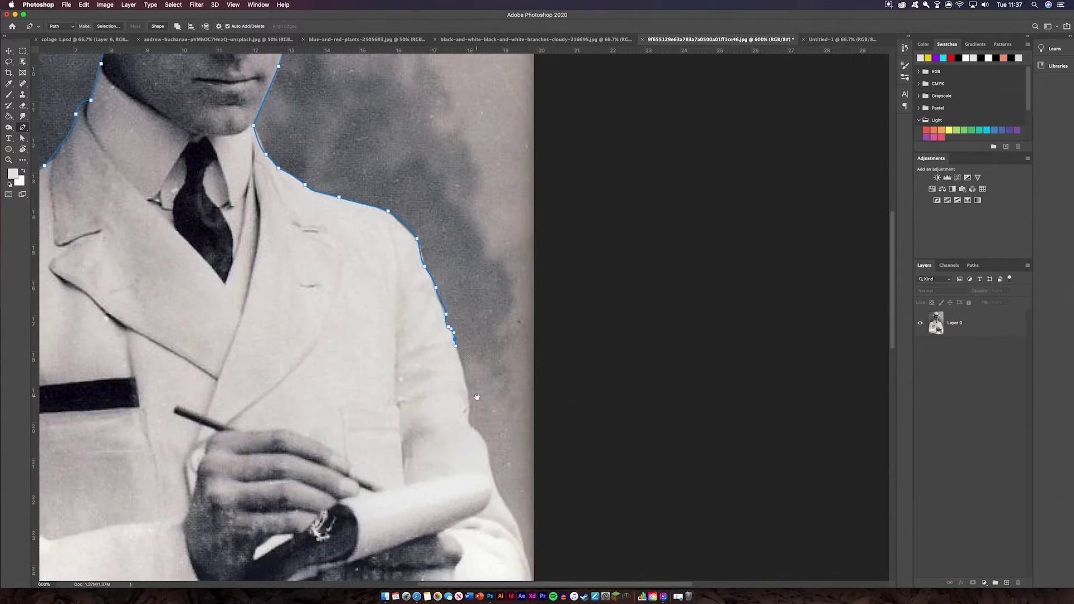
scroll(452, 331, "down", 5)
scroll(452, 332, "right", 1)
left_click(426, 219)
left_click(438, 268)
left_click(441, 280)
left_click(439, 300)
left_click(461, 329)
left_click(465, 359)
scroll(456, 360, "down", 3)
scroll(456, 359, "right", 1)
left_click(458, 283)
left_click(465, 300)
left_click(472, 312)
left_click(482, 323)
- Trace around the sleeve and its cuff with curved segments
left_click(489, 370)
left_click(485, 442)
left_click(467, 475)
left_click(429, 507)
left_click(436, 512)
left_click(415, 518)
left_click(411, 506)
left_click_drag(408, 513, 394, 515)
- Trace the jacket fold, close the path below the image and zoom out
left_click(357, 471)
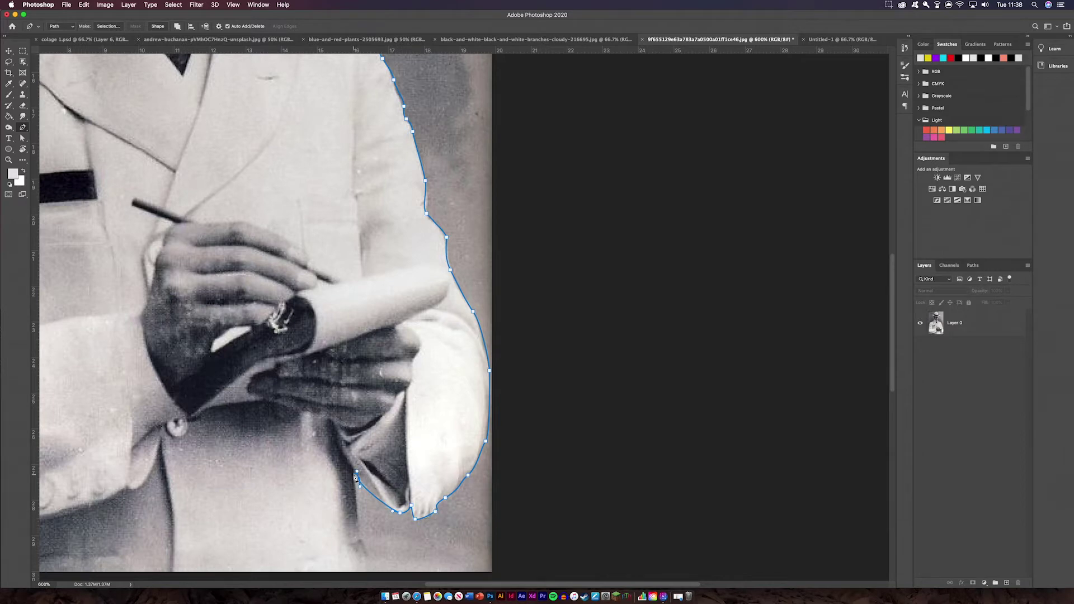
scroll(355, 495, "down", 3)
left_click(362, 447)
left_click(378, 481)
left_click(392, 502)
scroll(395, 503, "left", 10)
left_click(311, 484)
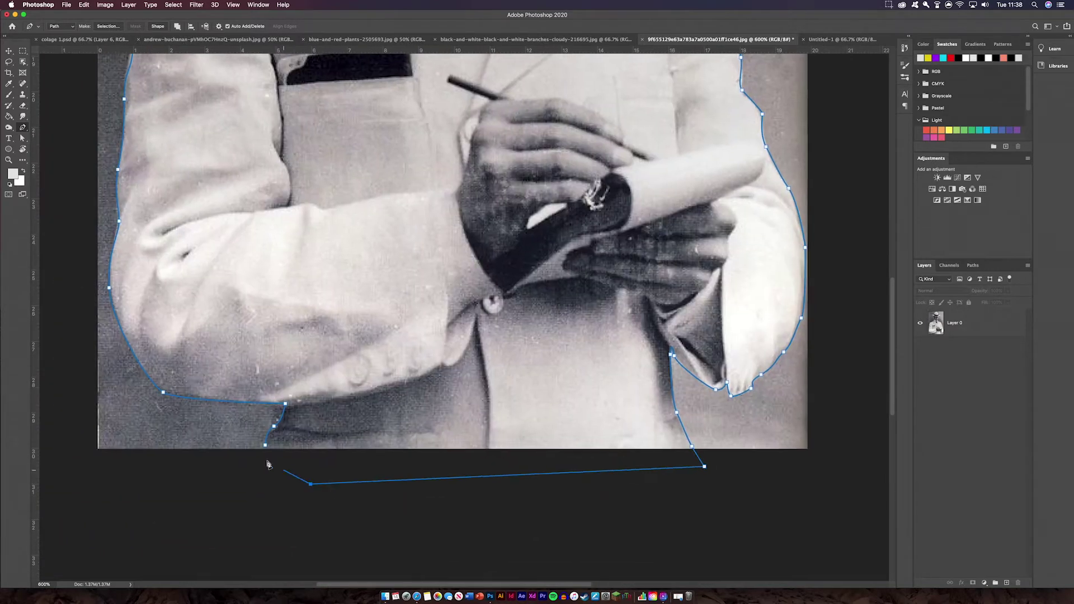
key("super+minus")
key("super+minus")
key("super+minus")
key("super+minus")
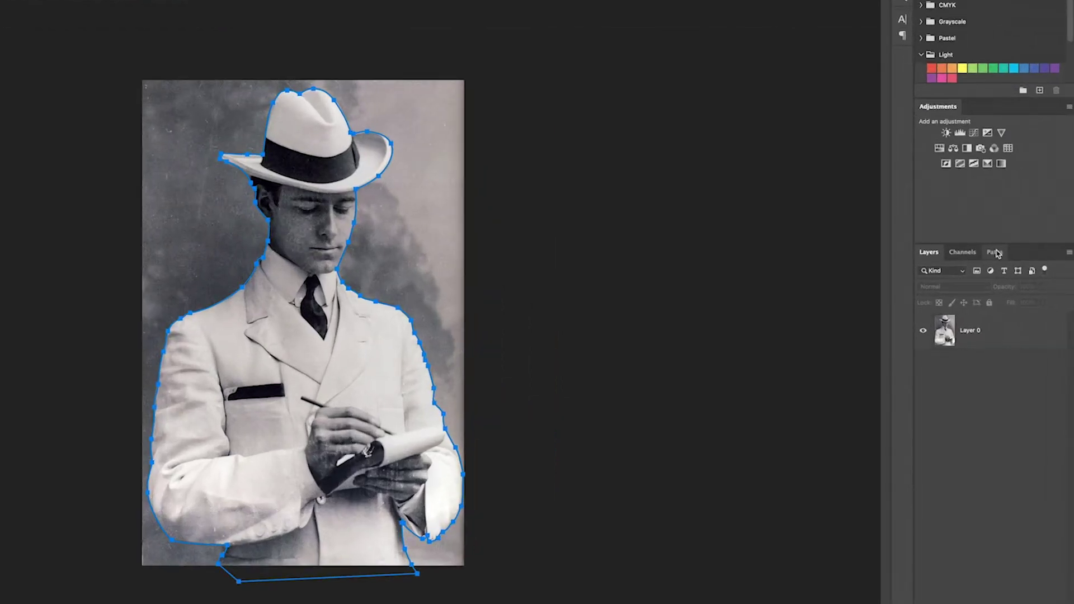
- Load the Work Path as a selection, then reselect Layer 0 in the Layers panel
left_click(1004, 257)
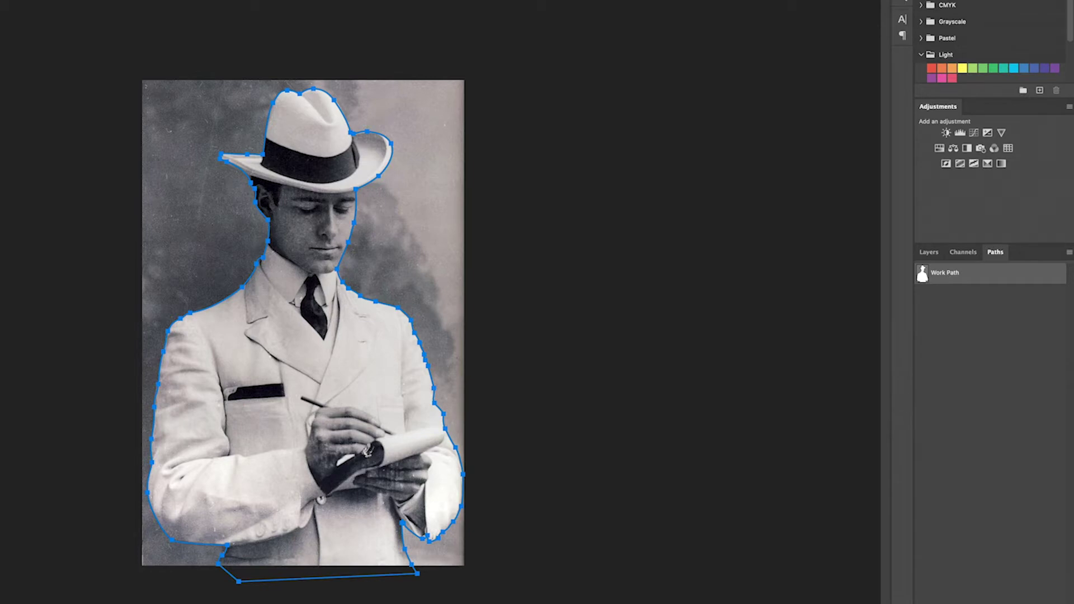
key("ctrl+Return")
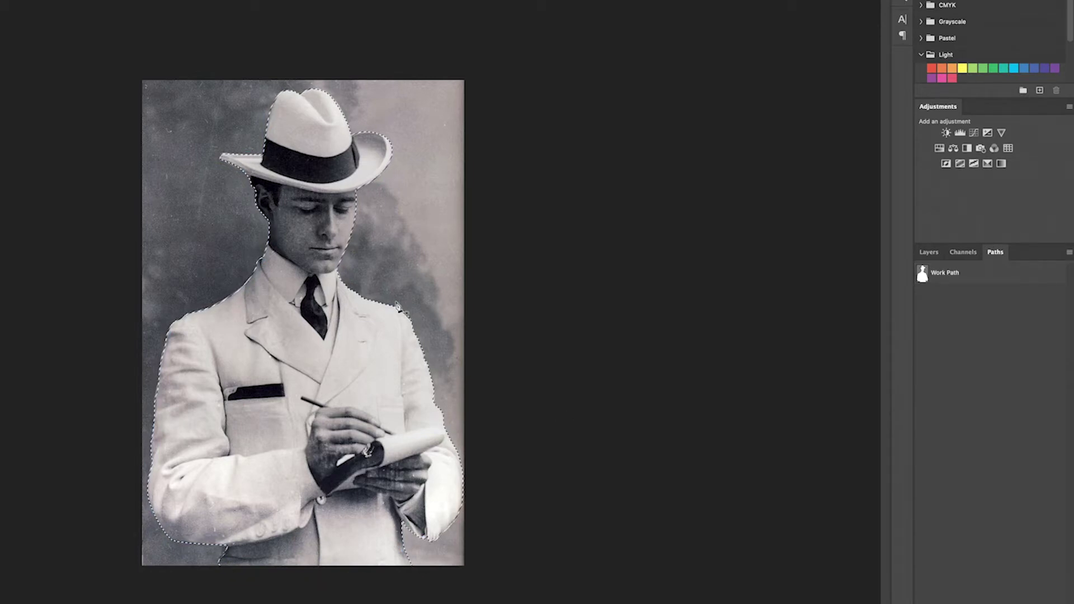
left_click(922, 255)
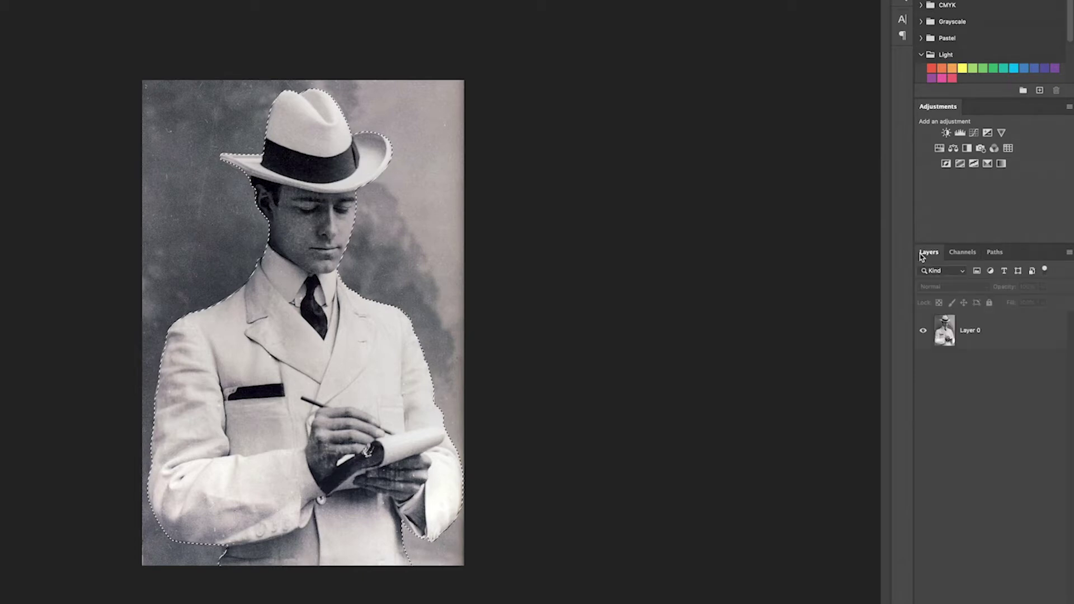
left_click(1038, 342)
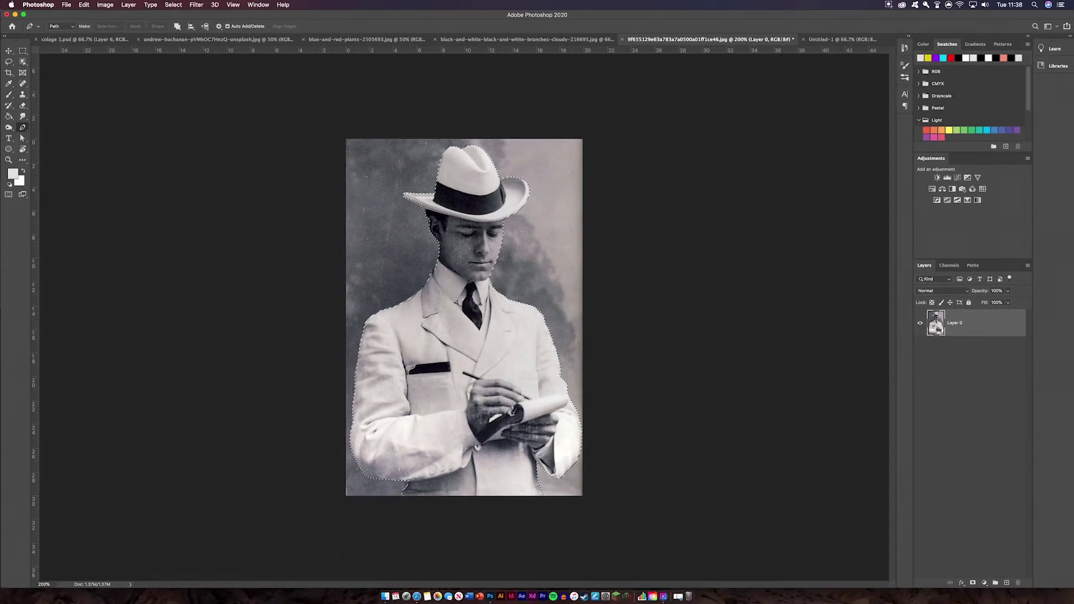
- Mask out the background around the man, then apply the layer mask to Layer 0
left_click(974, 583)
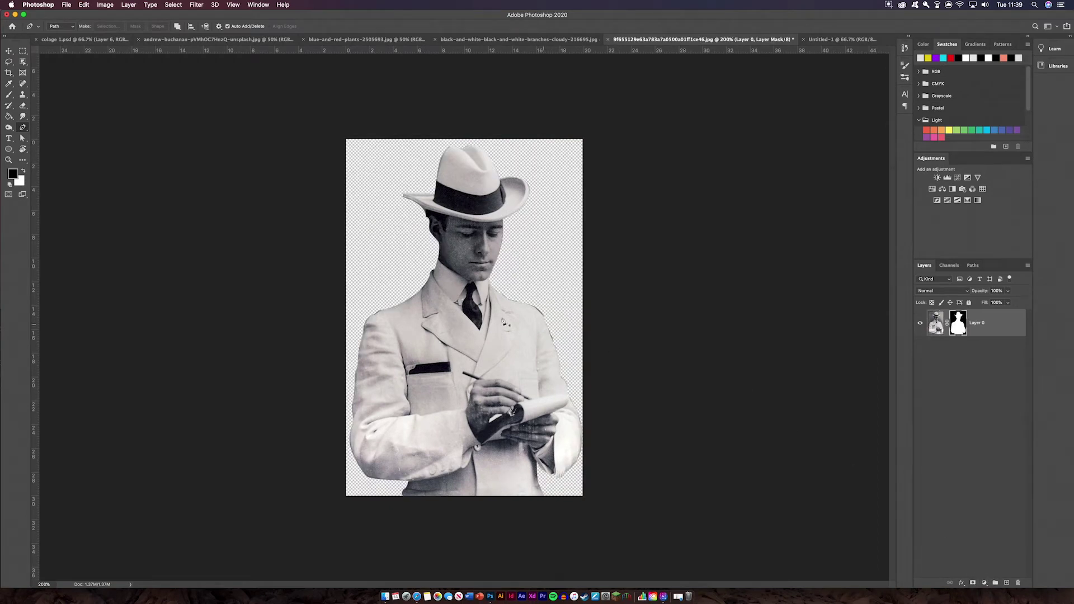
left_click(9, 52)
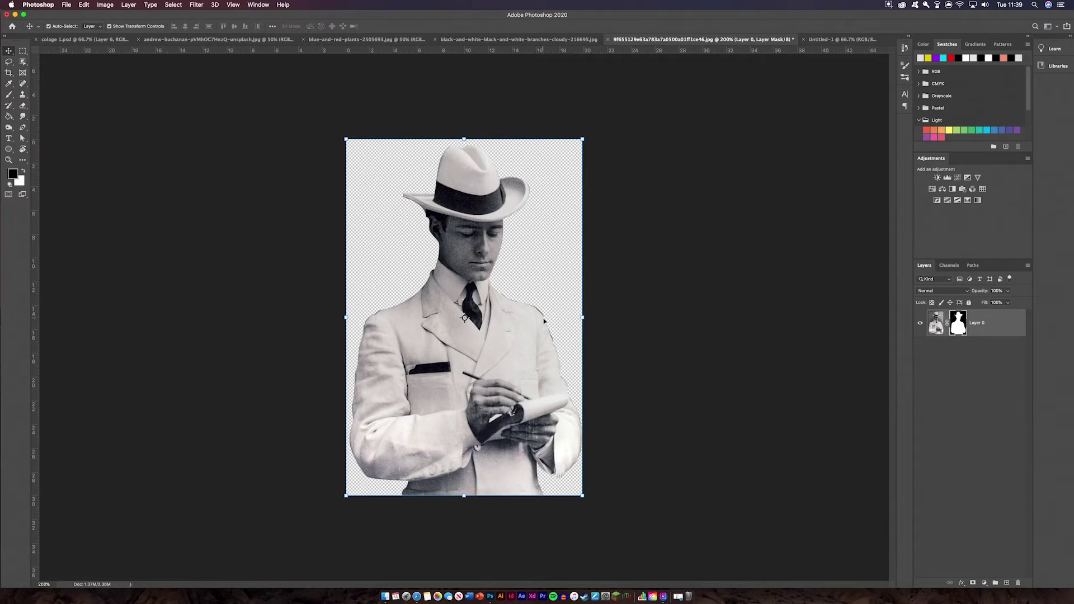
left_click(707, 319)
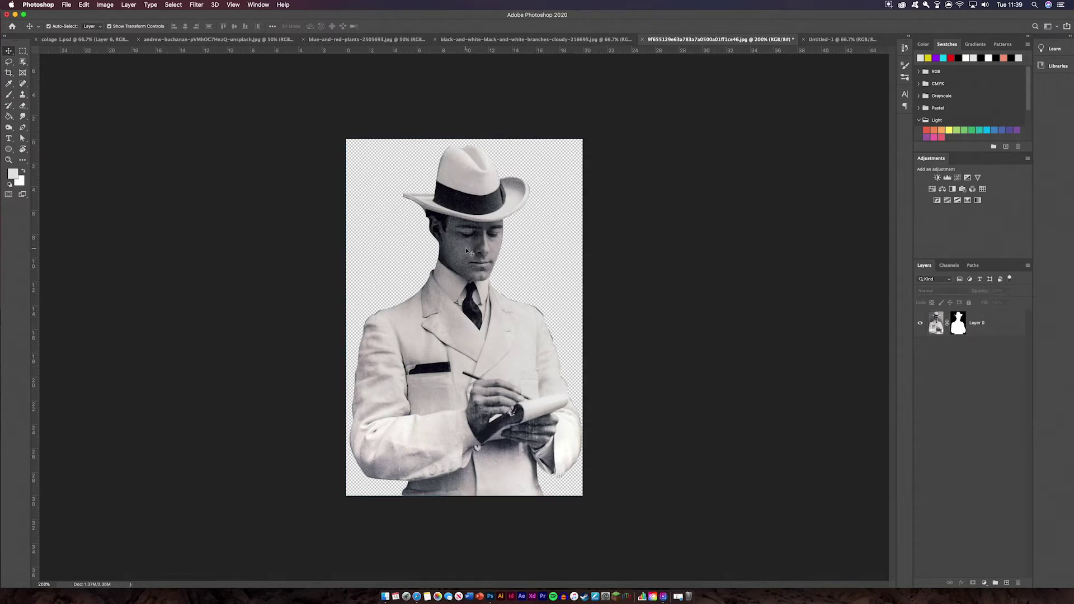
right_click(958, 323)
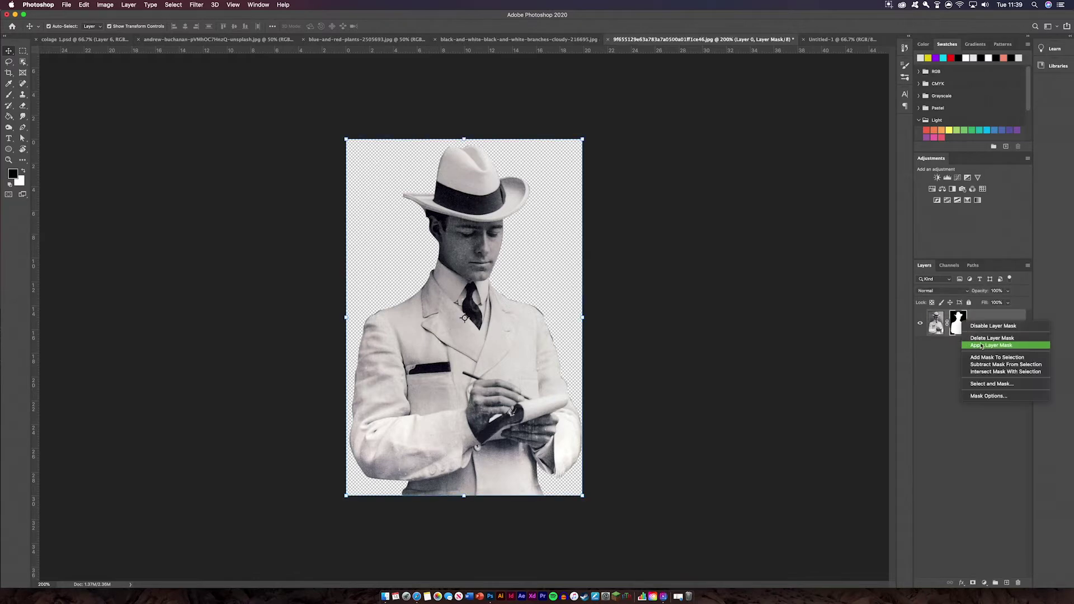
left_click(979, 348)
key("super+z")
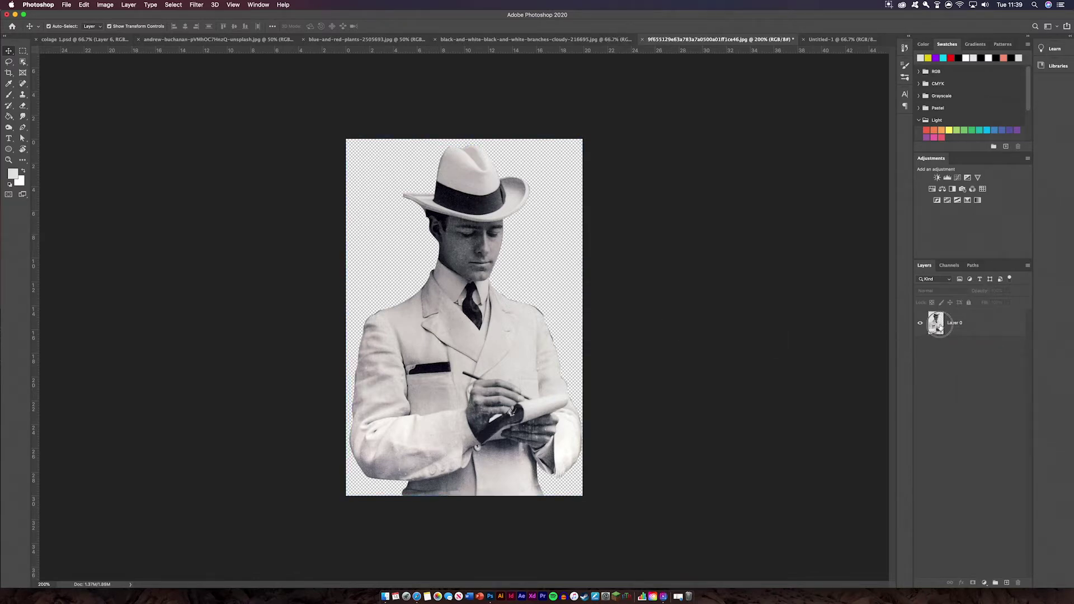
key("super+shift+z")
- Carry the cut-out man into Untitled-1, scale him up and lower him into the centre
left_click_drag(428, 324, 438, 298)
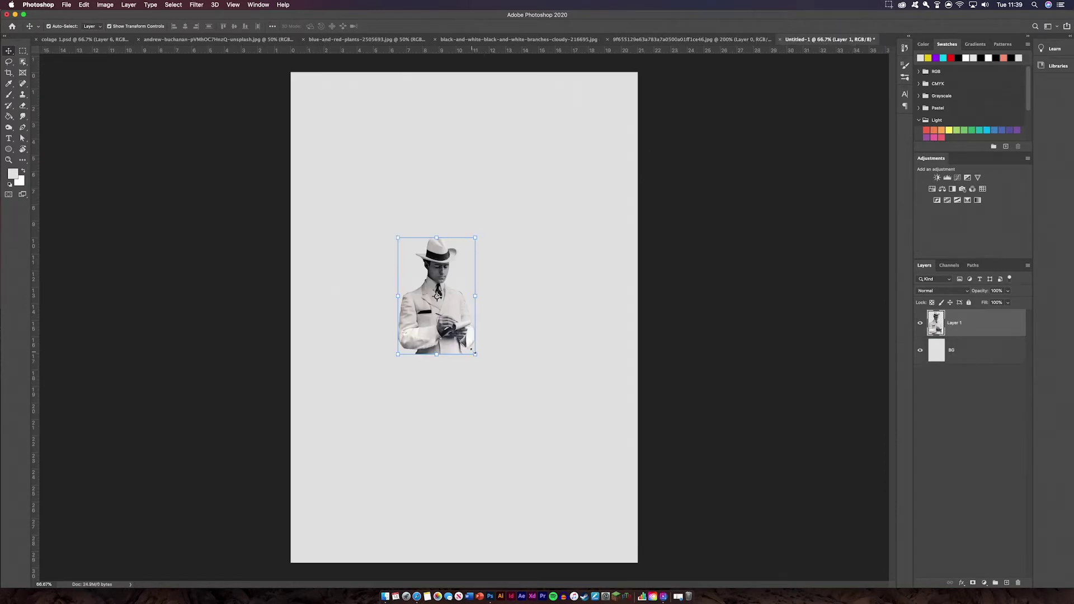
left_click_drag(477, 354, 610, 571)
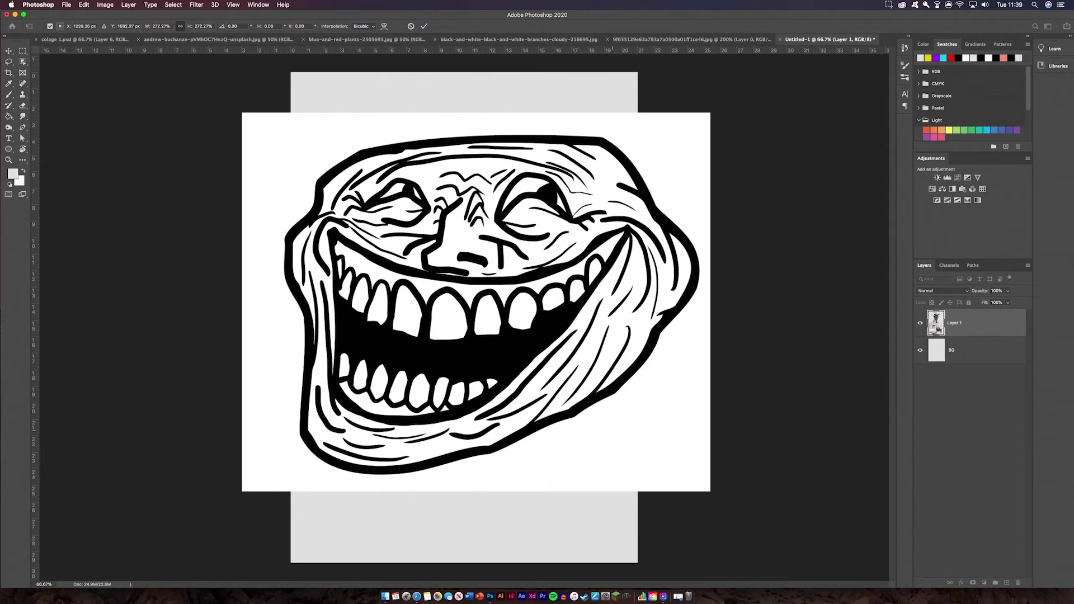
left_click(424, 25)
left_click_drag(477, 356, 477, 369)
- Add a new empty Layer 2 and place it below the man's layer
left_click(750, 407)
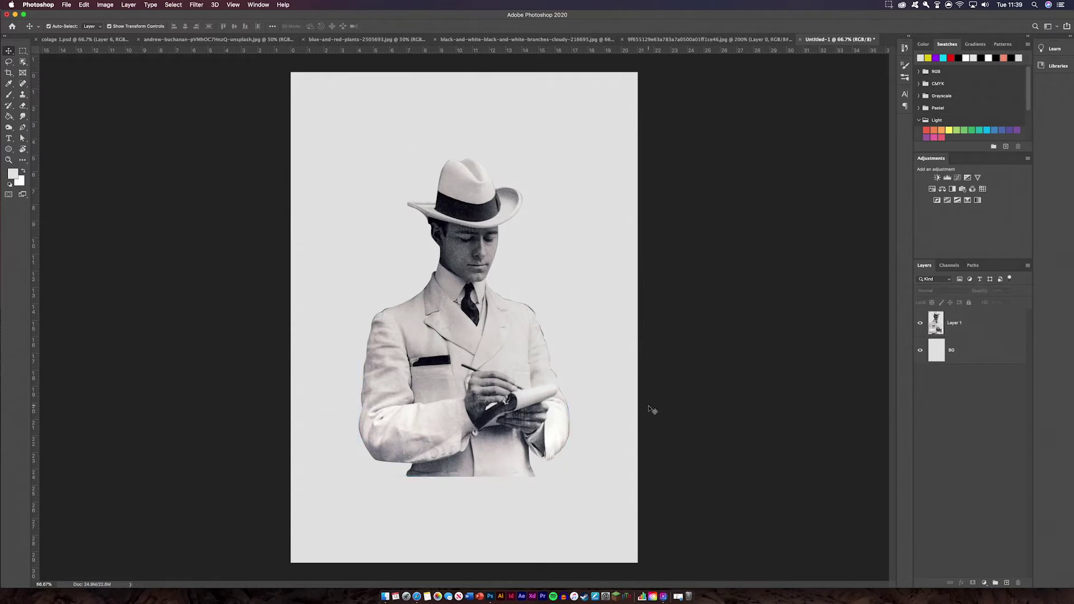
left_click(1006, 582)
left_click_drag(977, 324, 975, 348)
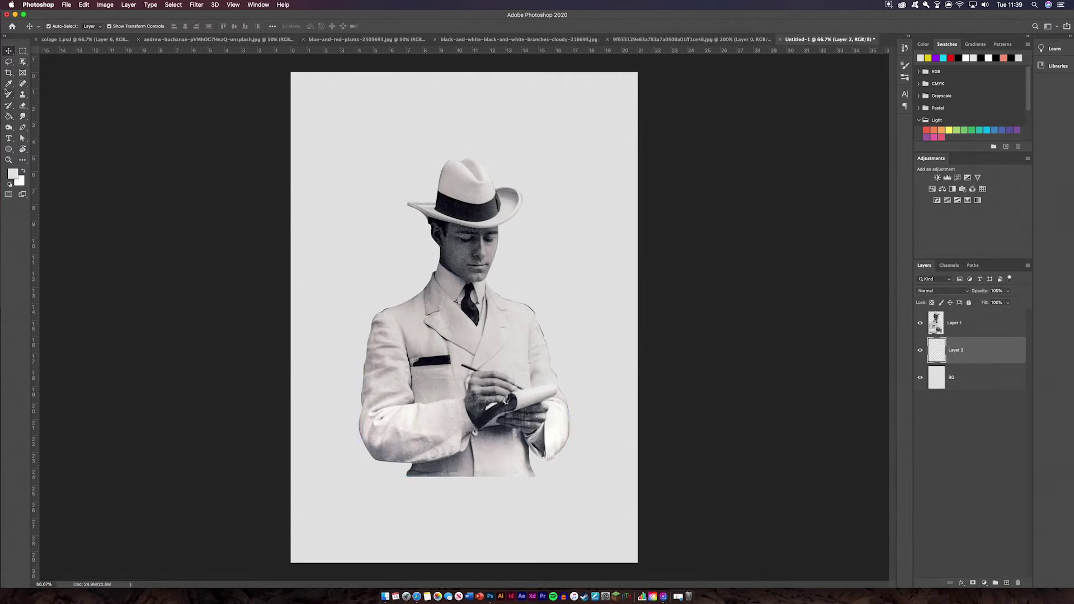
- Draw a flat ellipse just under the man's feet and fill it with black
left_click(9, 149)
left_click_drag(396, 487, 544, 496)
left_click(93, 26)
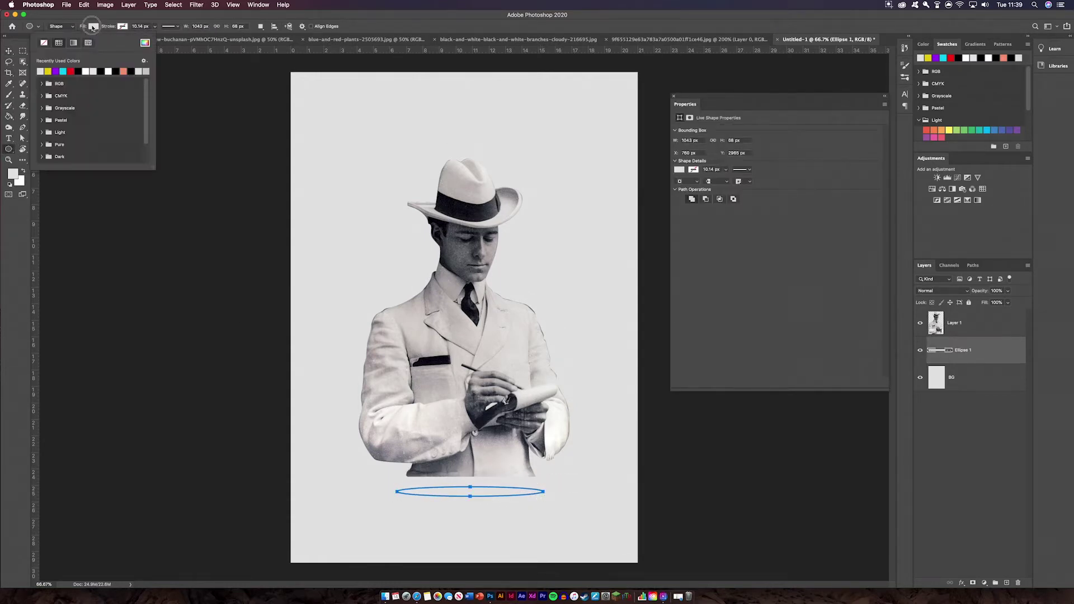
left_click(84, 69)
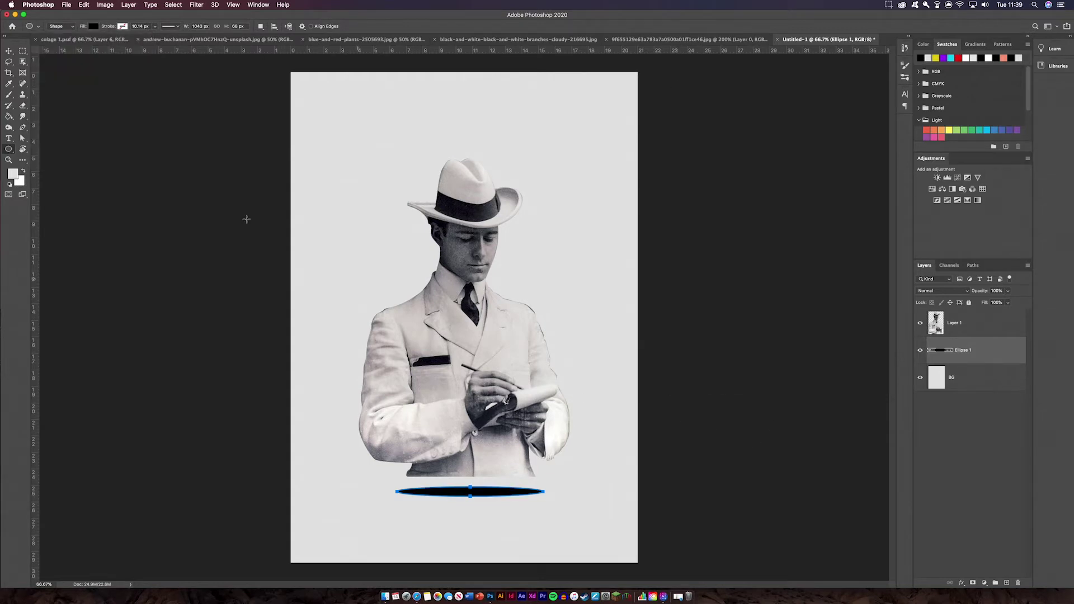
left_click(9, 51)
- Convert the ellipse to a Smart Object and apply a 59-pixel Gaussian Blur
left_click(205, 5)
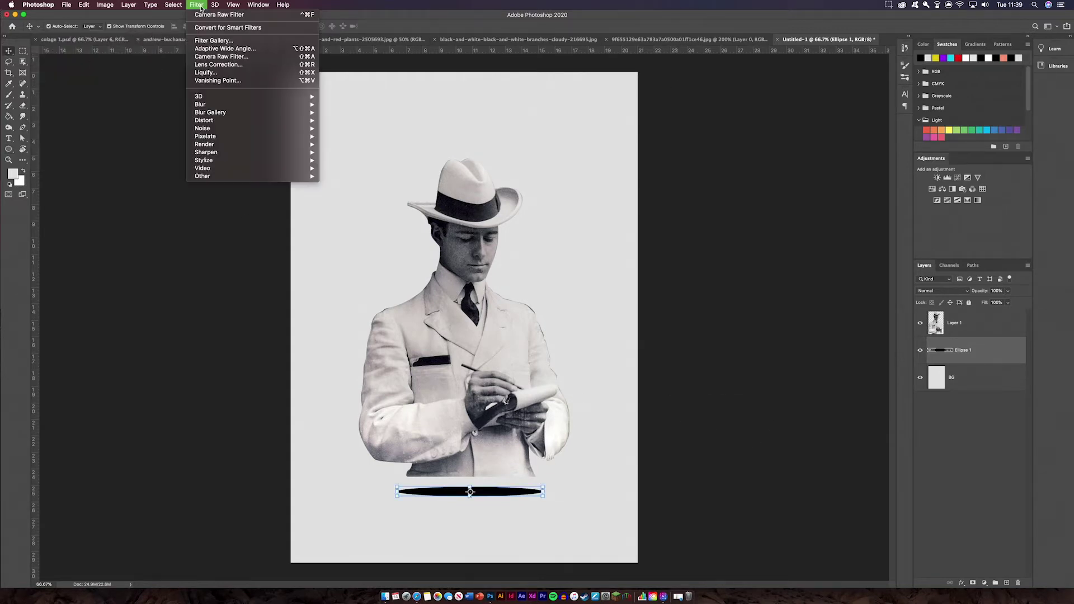
mouse_move(272, 106)
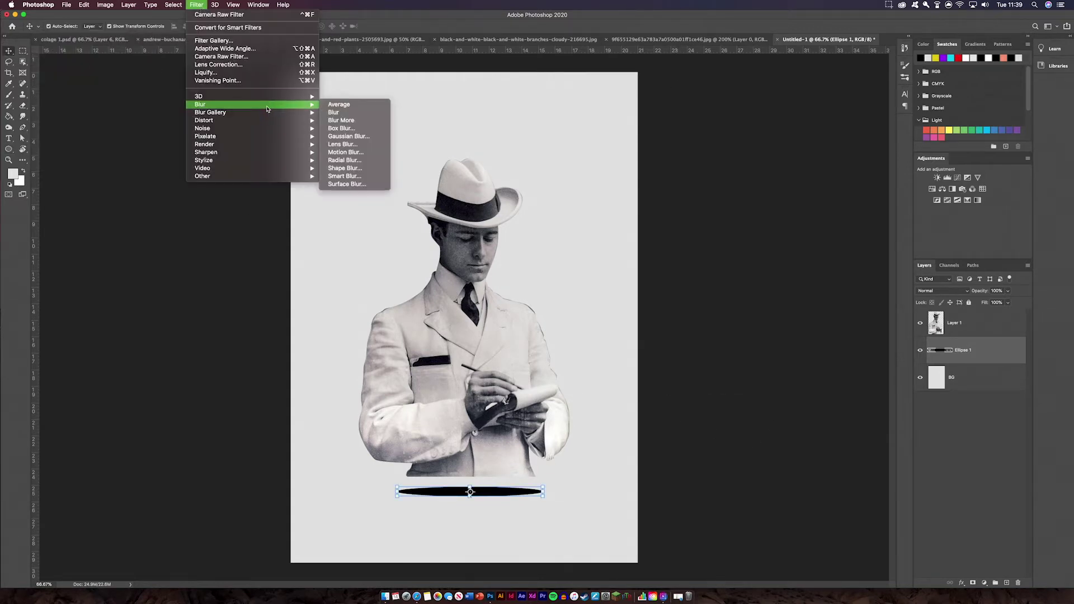
left_click(349, 136)
key("Return")
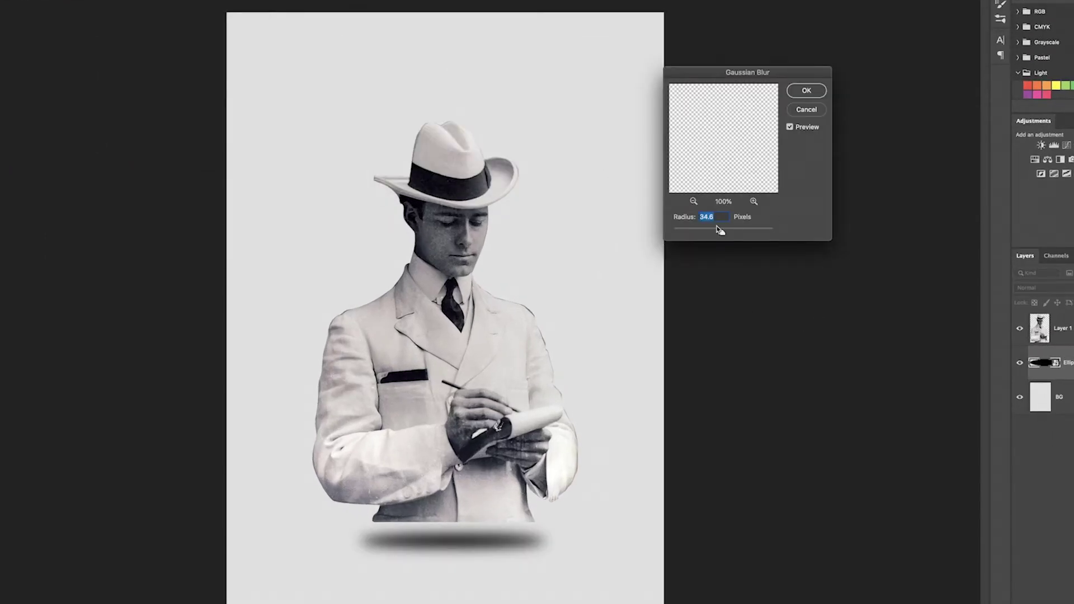
left_click_drag(728, 238, 730, 235)
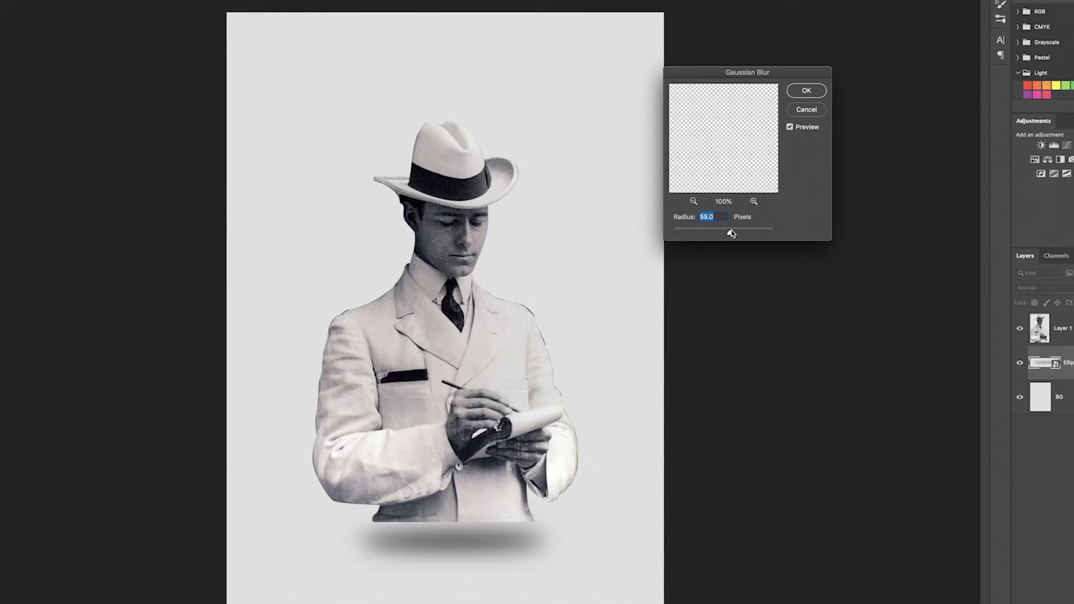
left_click(800, 94)
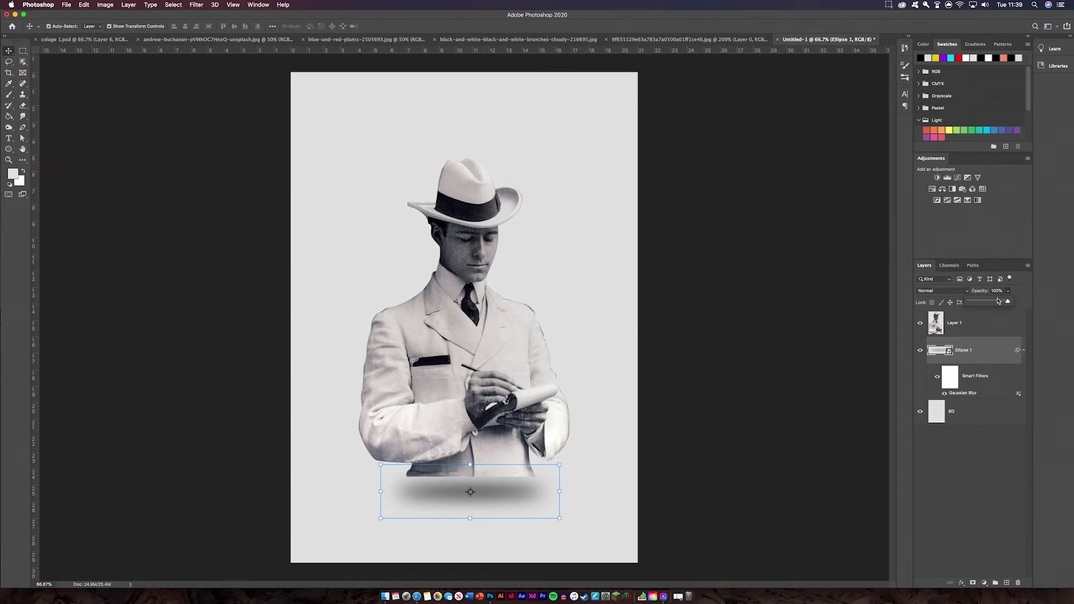
- Set the Ellipse 1 shadow layer's opacity to 70%
left_click(900, 440)
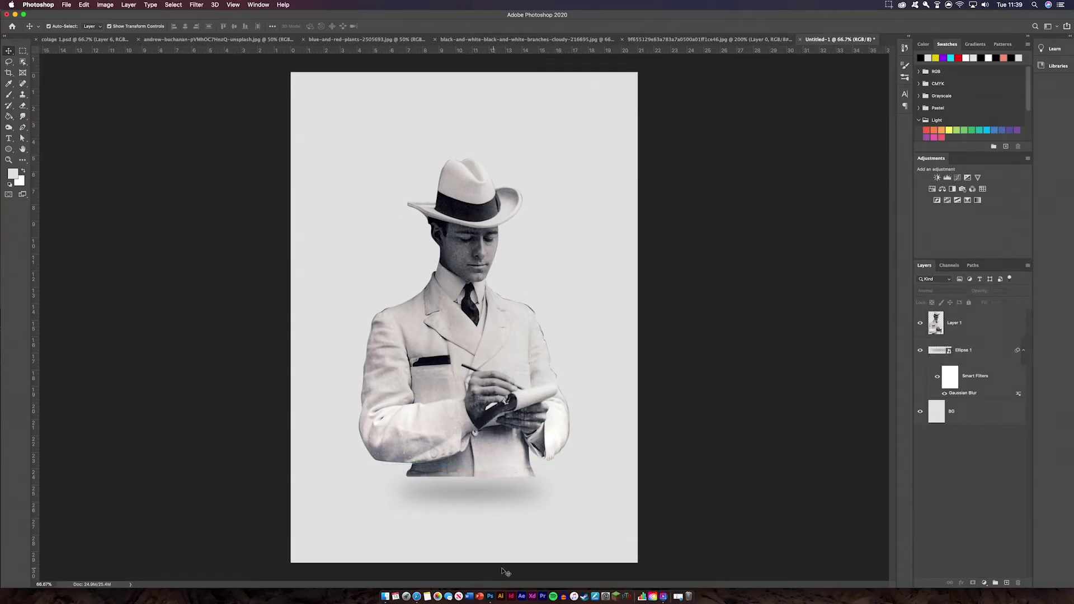
left_click(974, 340)
left_click_drag(986, 295, 1004, 295)
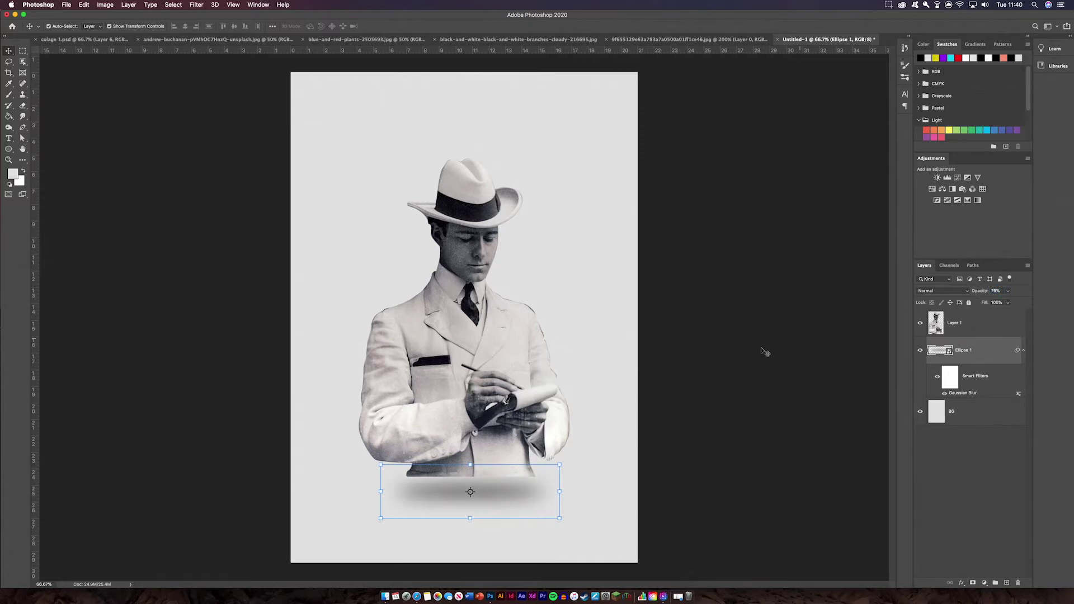
left_click(785, 414)
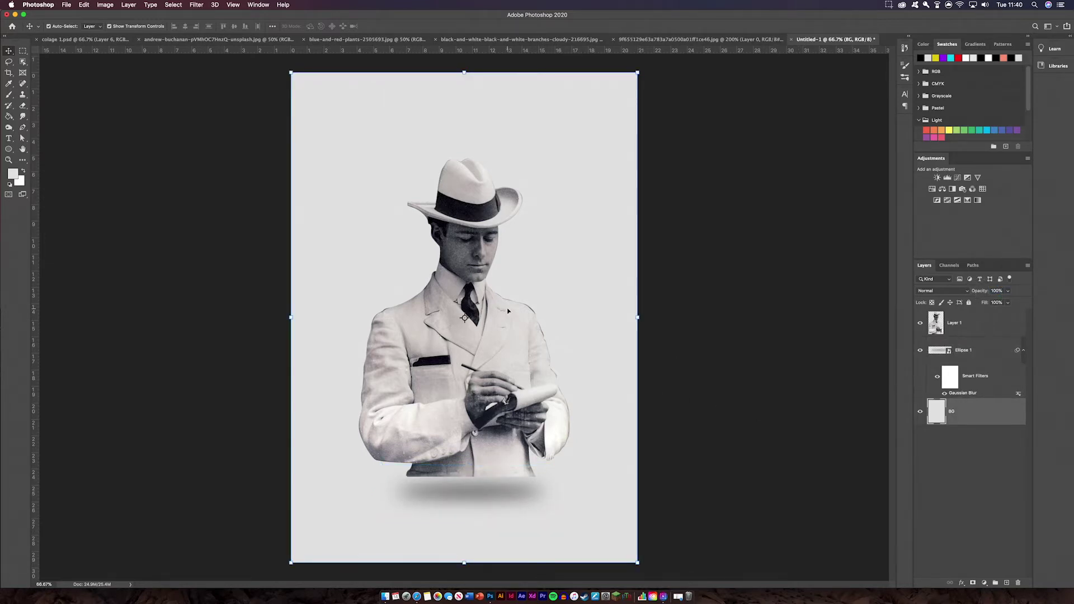
left_click(686, 349)
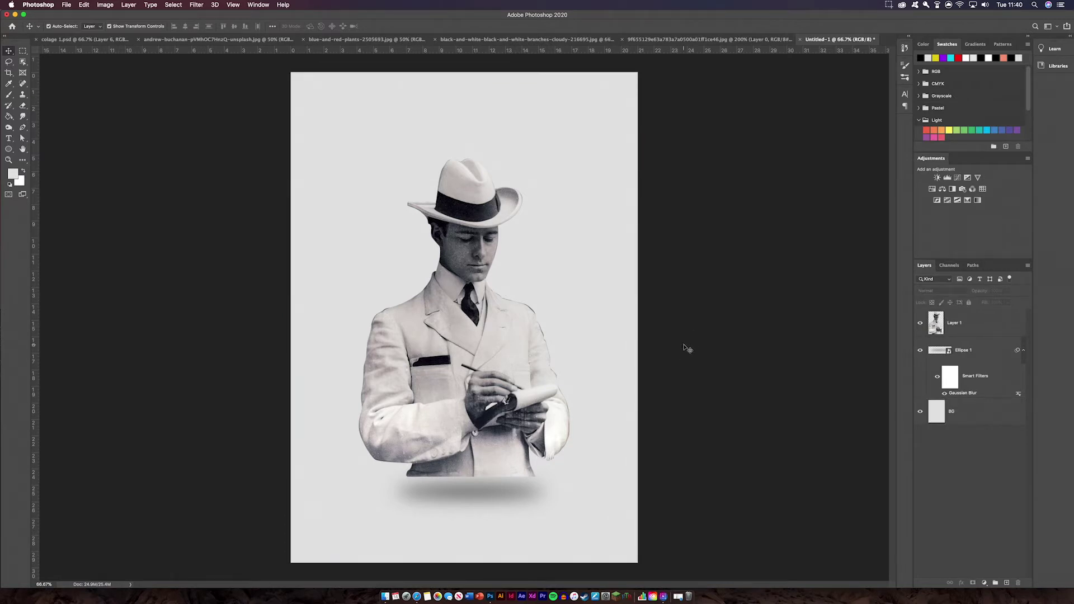
left_click(707, 39)
- Unlock the tree photo's Background and cut a tall trunk strip onto its own layer with Layer Via Cut
left_click(559, 40)
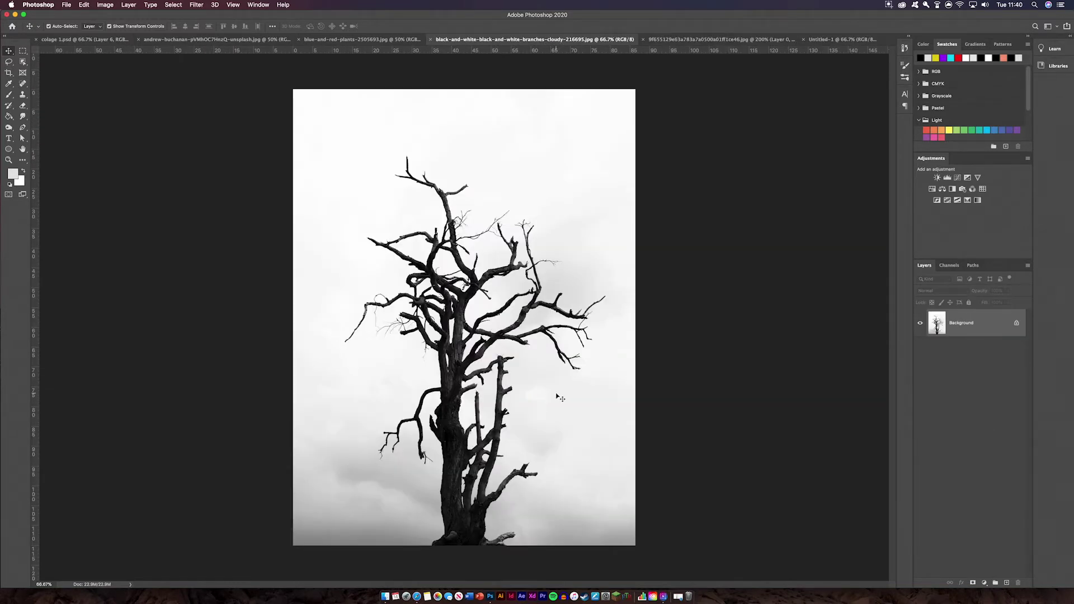
left_click(1018, 324)
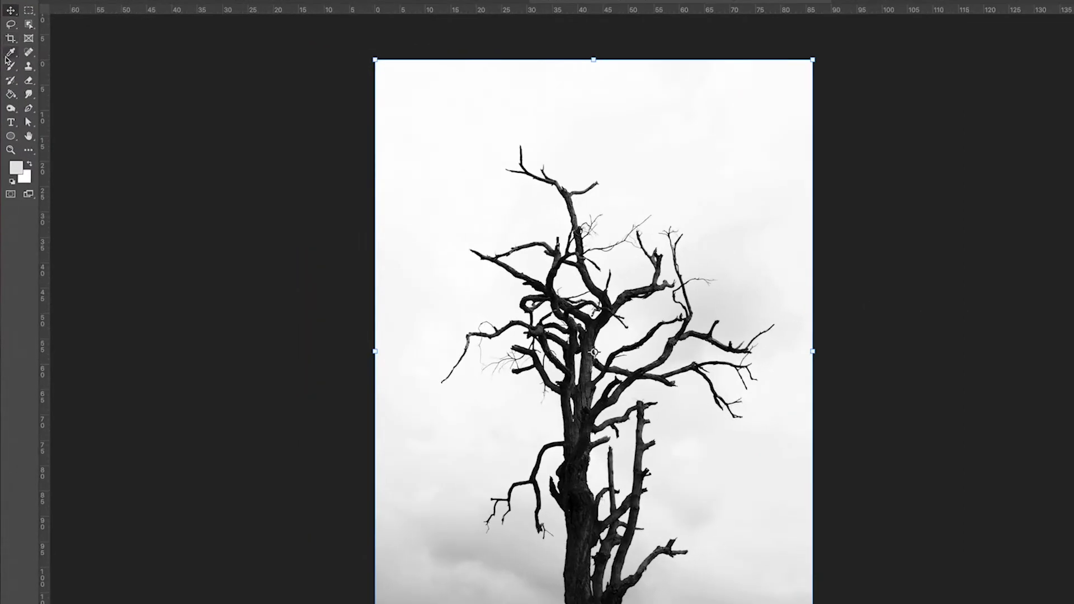
key("m")
left_click_drag(545, 59, 620, 603)
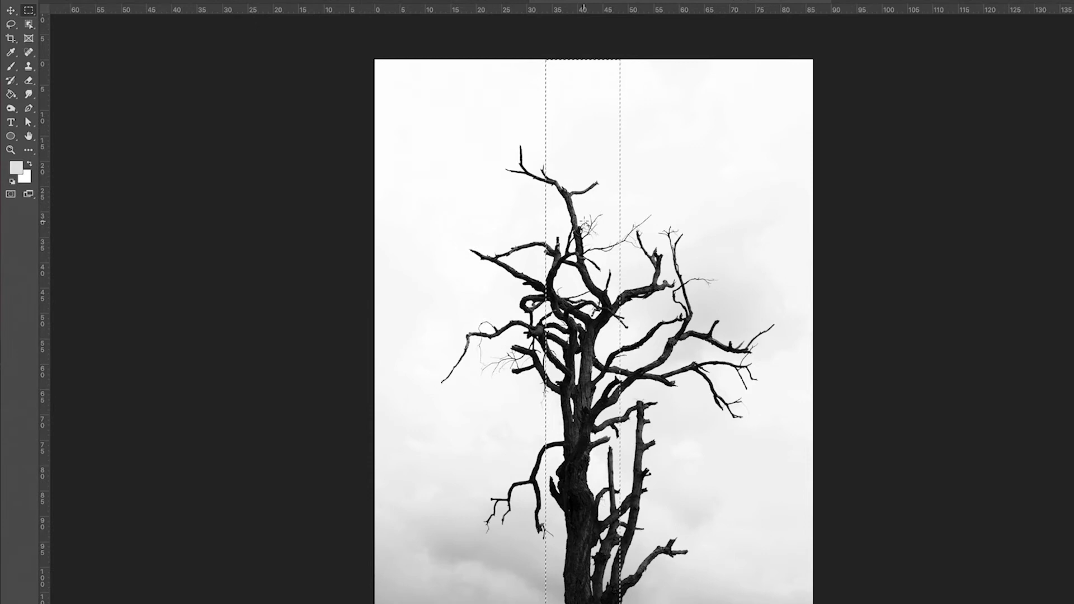
right_click(592, 288)
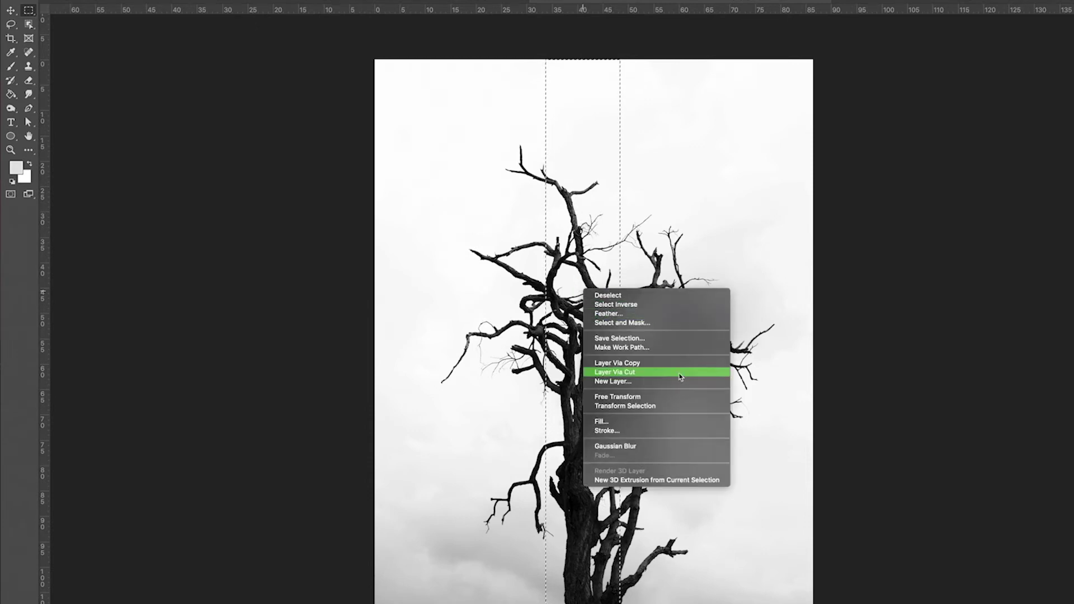
left_click(681, 377)
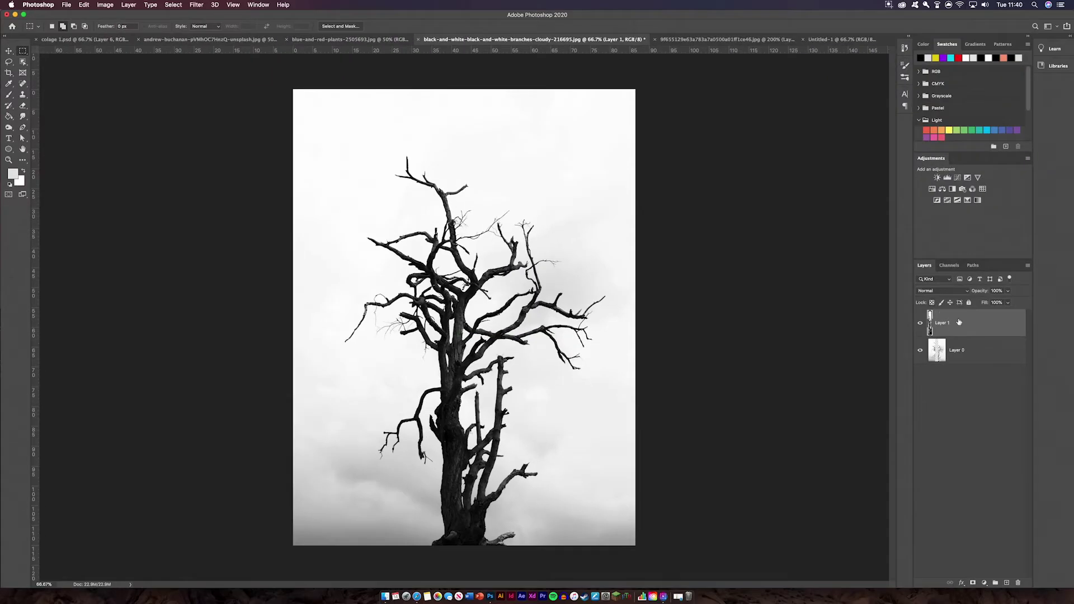
left_click(7, 51)
- Bring the tree strip into Untitled-1, shorten it from the top and place it right of the man
left_click_drag(456, 302, 534, 362)
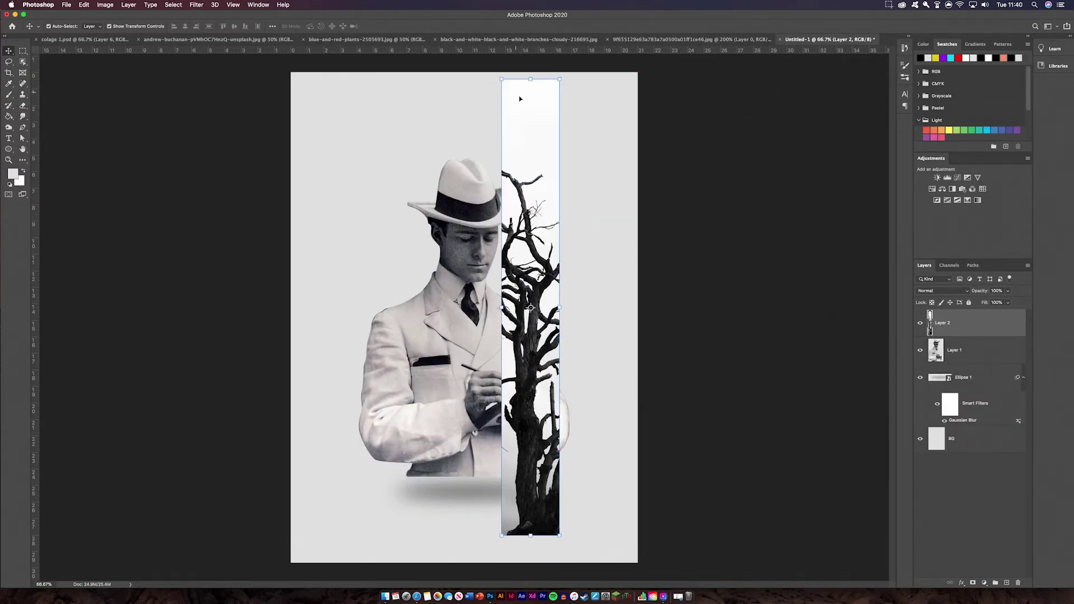
left_click_drag(531, 79, 536, 143)
left_click_drag(517, 294, 536, 264)
key("Return")
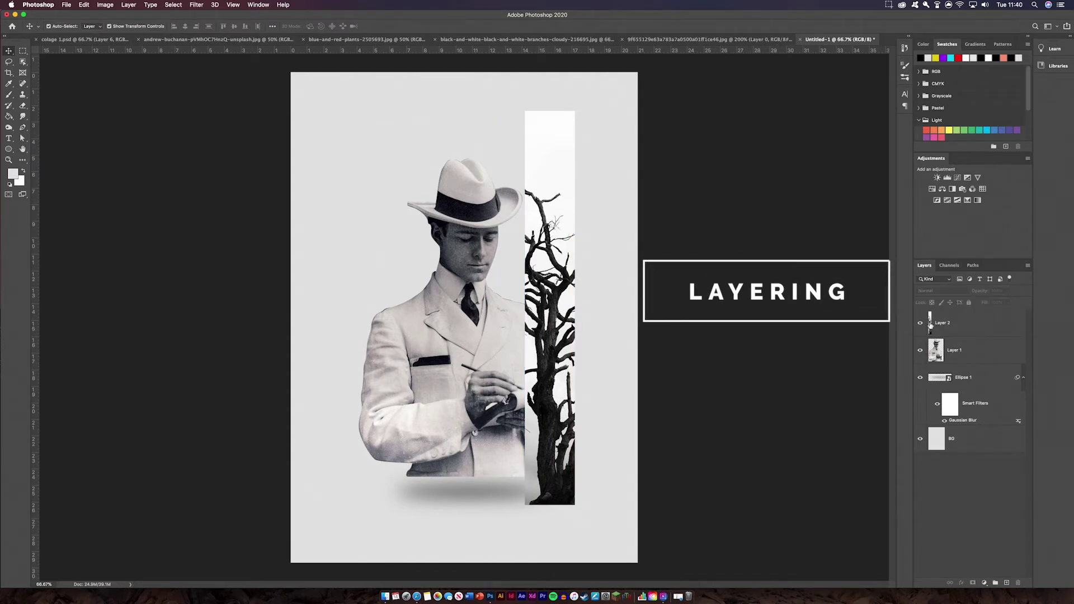
left_click(62, 40)
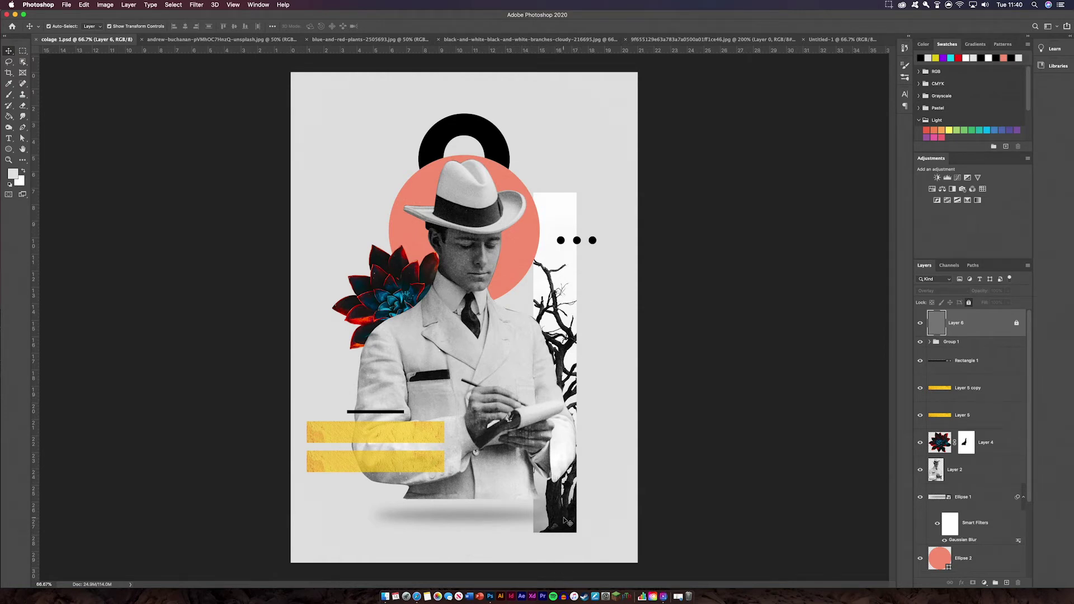
left_click(833, 39)
left_click_drag(561, 257, 567, 283)
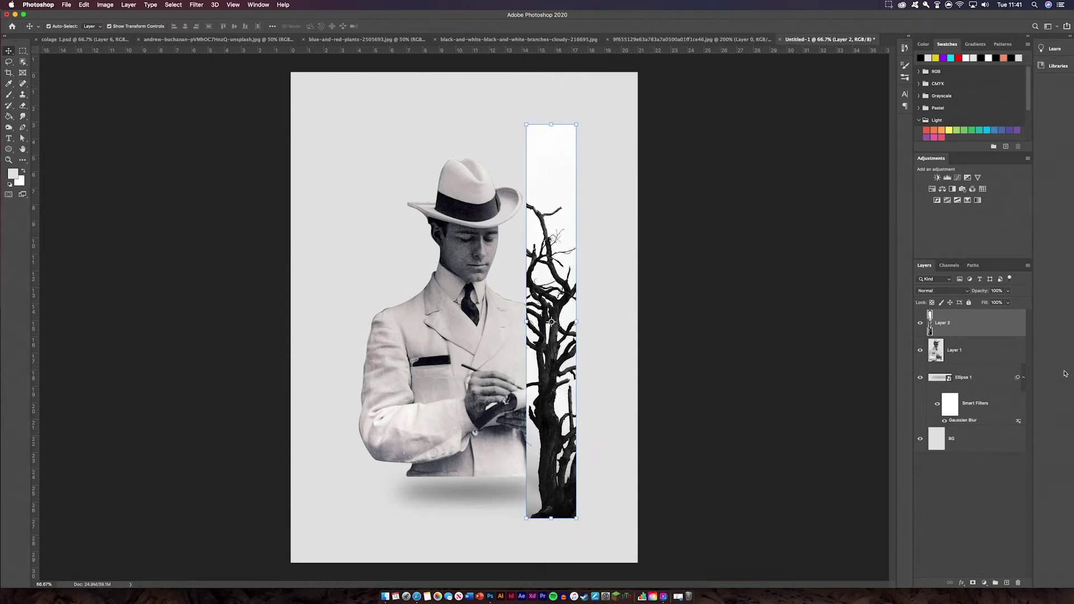
- Move the tree strip layer below the man's layer and nudge it slightly left and up
left_click_drag(984, 325, 972, 427)
left_click(732, 340)
left_click(718, 459)
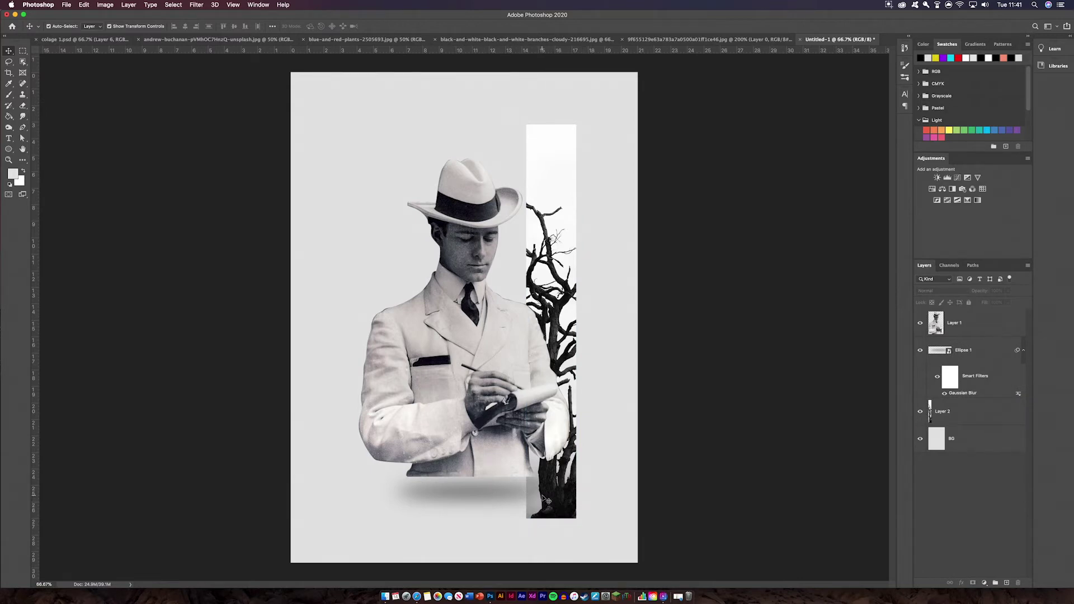
mouse_move(552, 312)
left_mouse_down()
mouse_move(530, 304)
mouse_move(545, 297)
left_mouse_up()
left_click(804, 365)
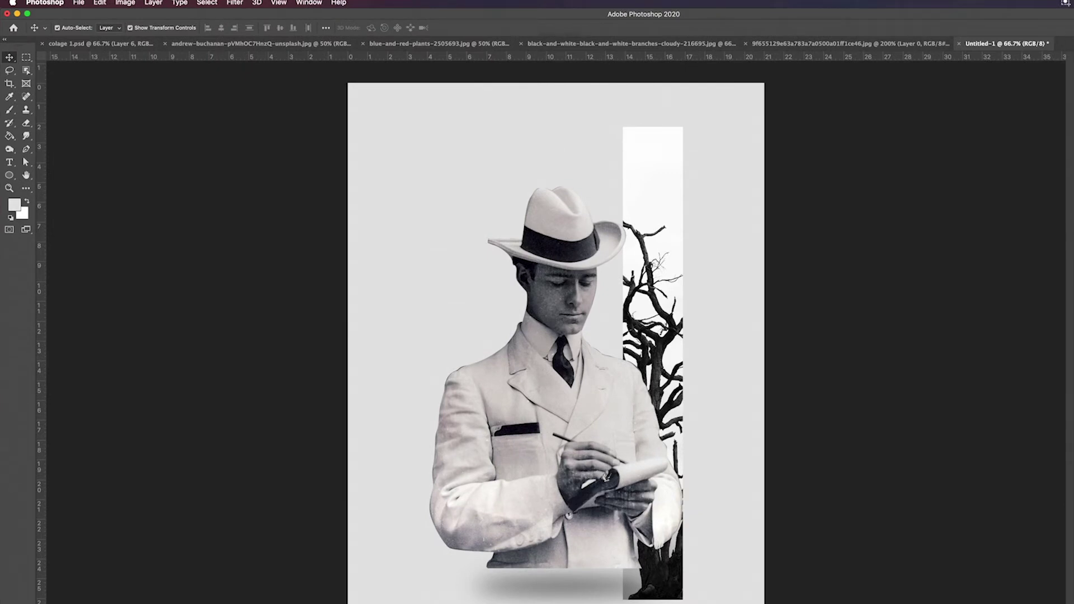
- Draw a large circle on the poster and fill it with the coral swatch
left_click(9, 175)
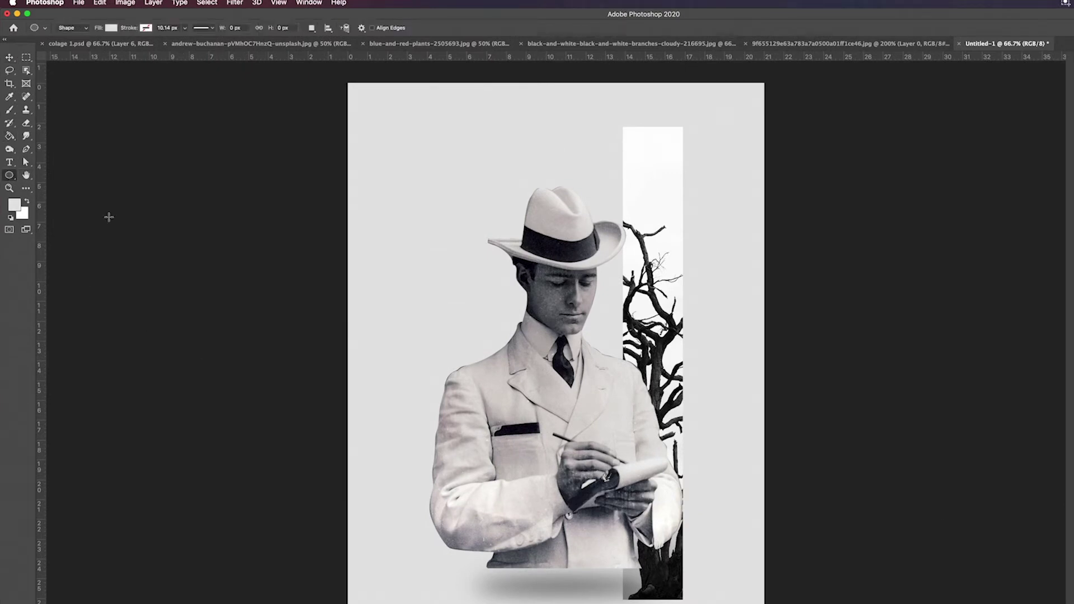
left_click_drag(427, 225, 618, 415)
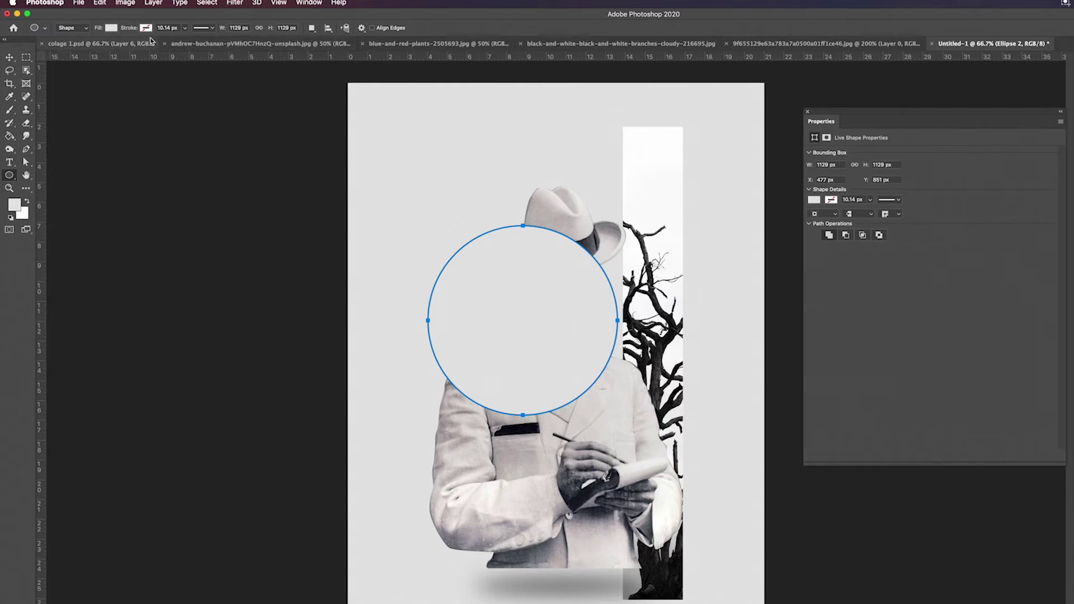
left_click(113, 29)
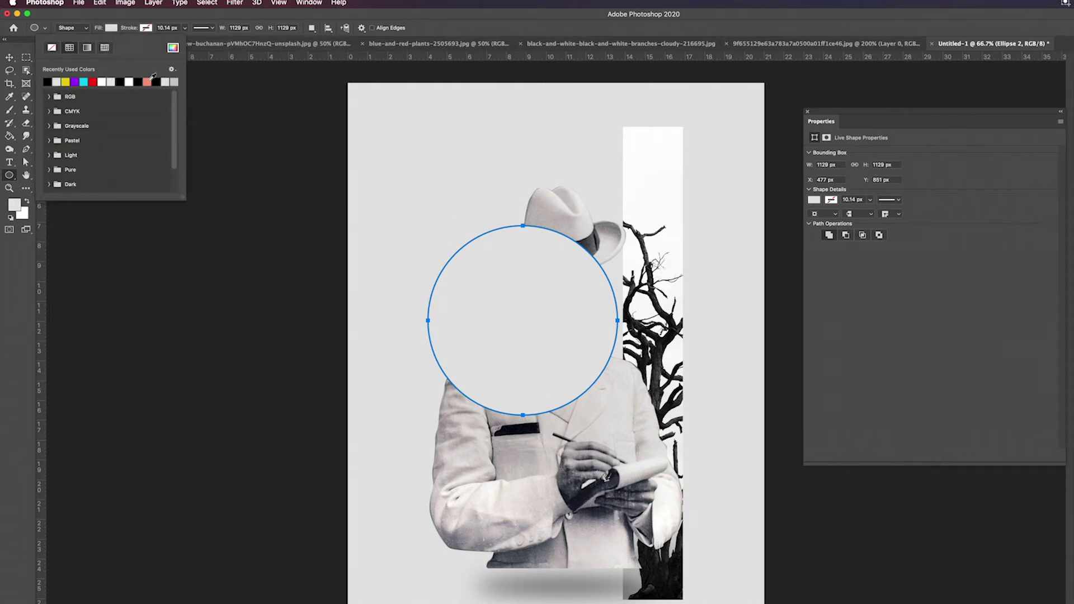
left_click(148, 81)
key("v")
left_click(204, 268)
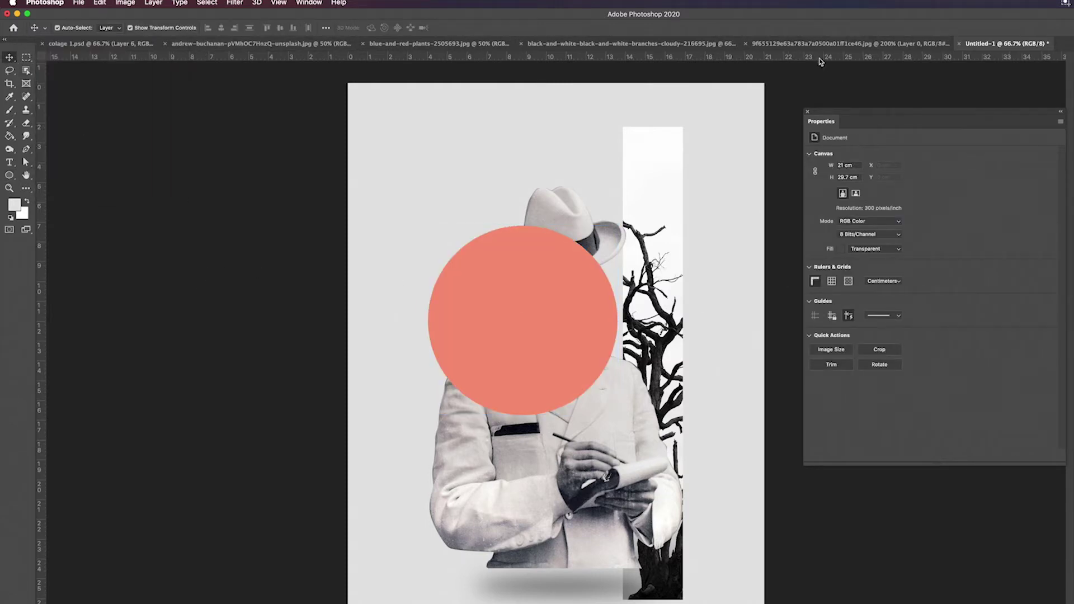
key("shift+Tab")
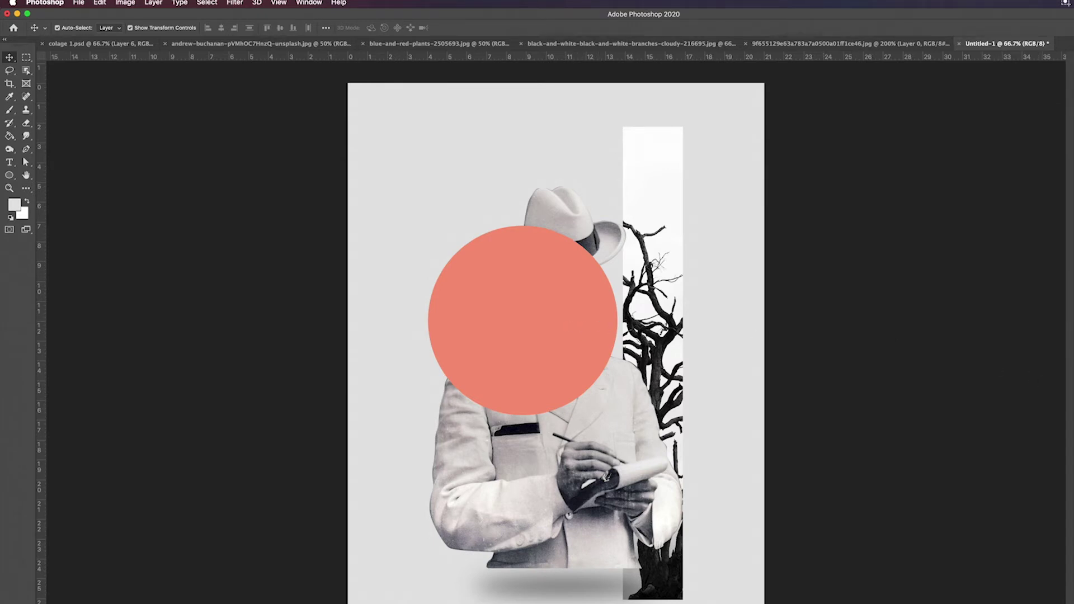
- Place the coral circle behind the man and move it up behind his head
key("super+z")
left_click_drag(600, 315, 639, 286)
left_click(811, 317)
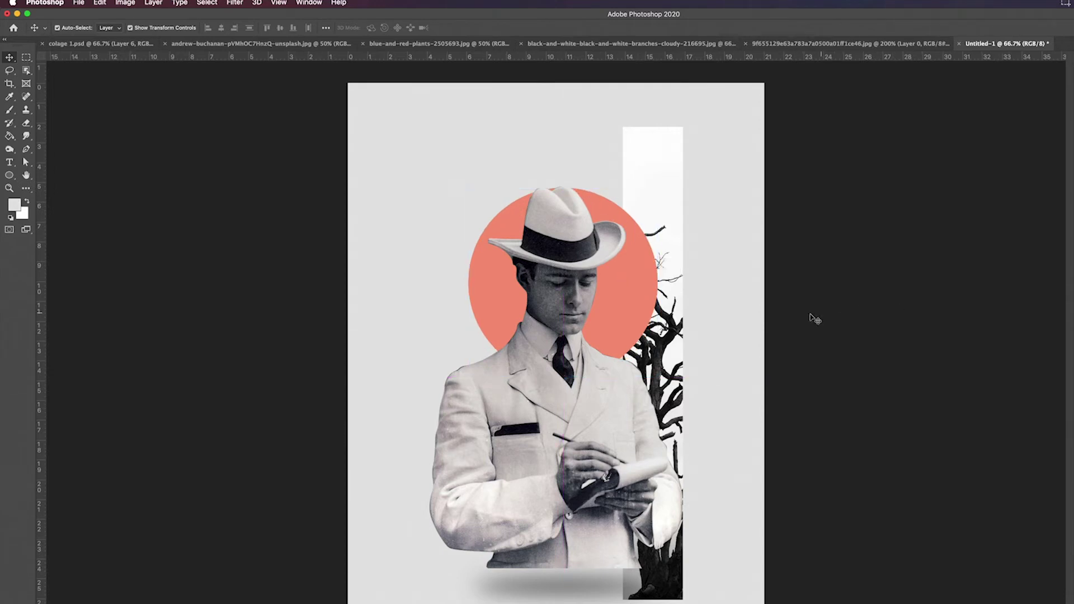
- Shrink the tree strip to about 69% so it starts below the hat
key("ctrl+Tab")
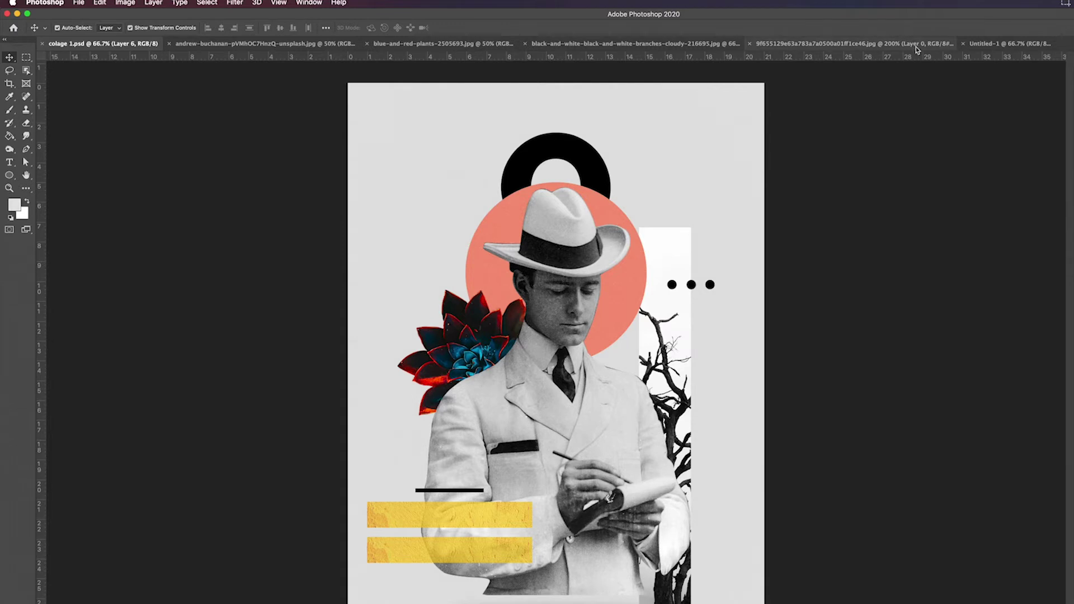
left_click(997, 45)
left_click_drag(623, 126, 679, 283)
left_click(508, 27)
left_click(870, 295)
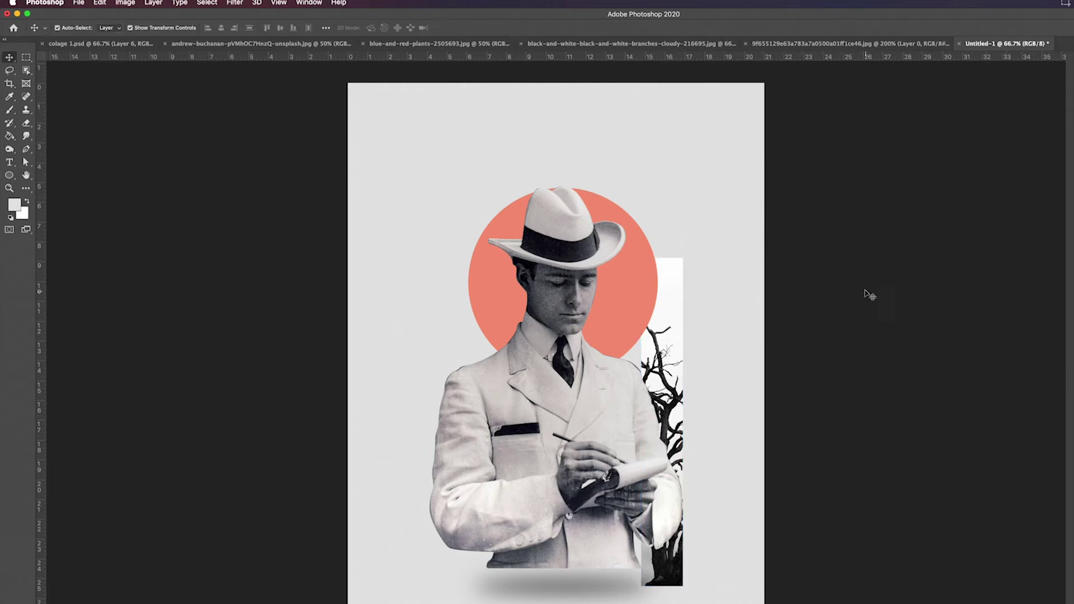
- Nudge the coral circle slightly left into its final place
left_click_drag(614, 303, 604, 302)
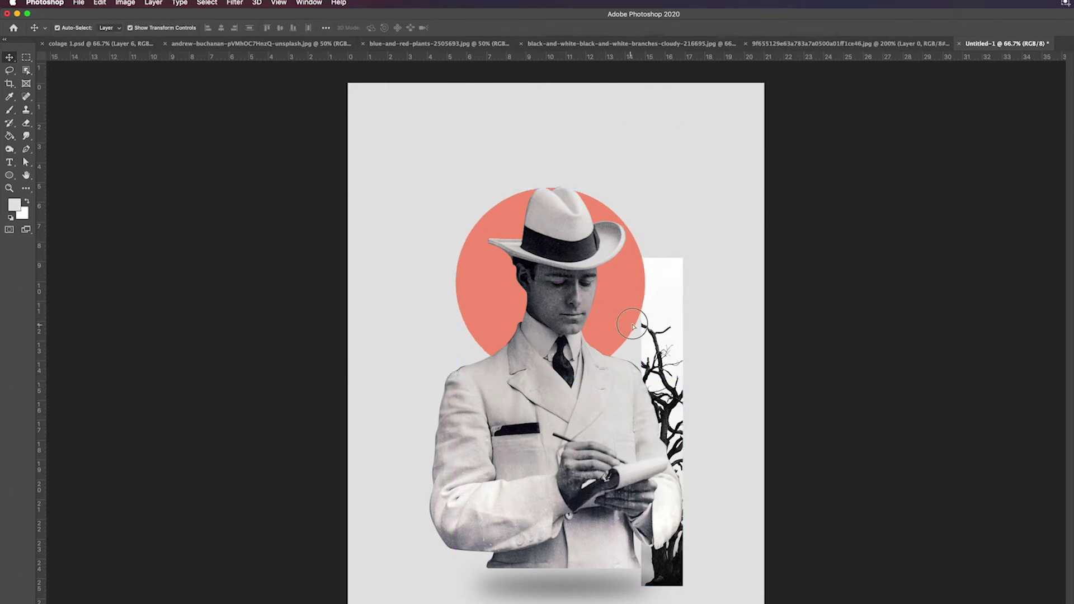
key("super+z")
left_click(869, 303)
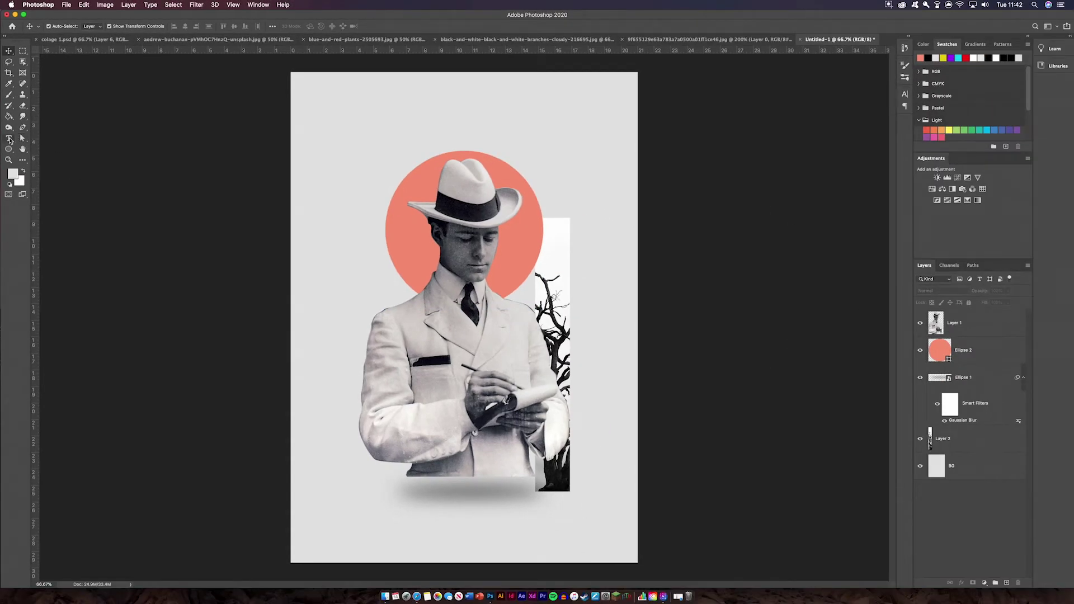
- Add an 'o' text layer, enlarge it greatly and set its colour to black
left_click(9, 139)
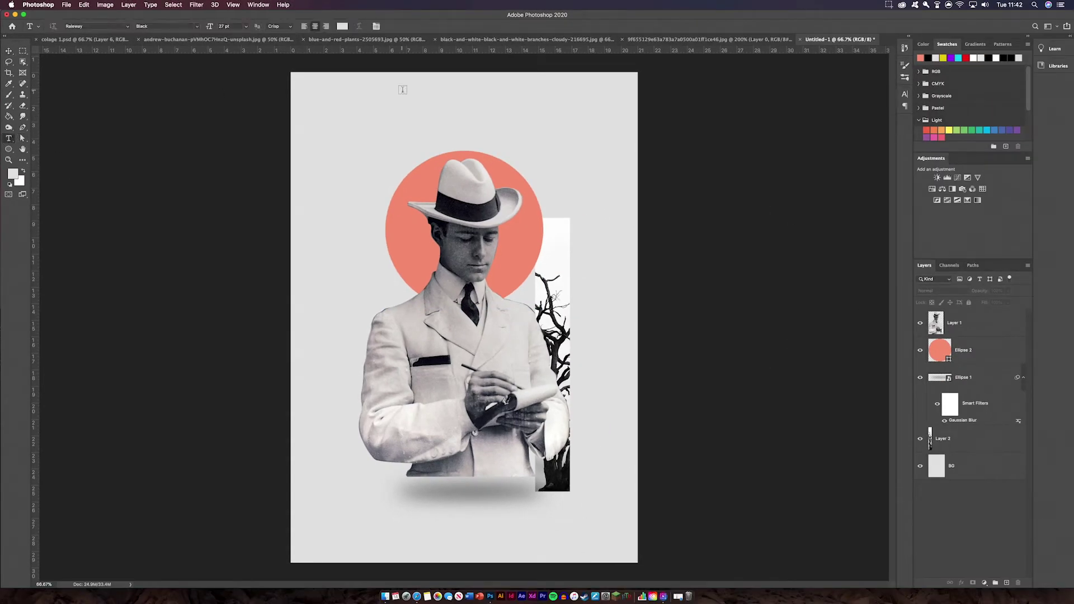
left_click(373, 129)
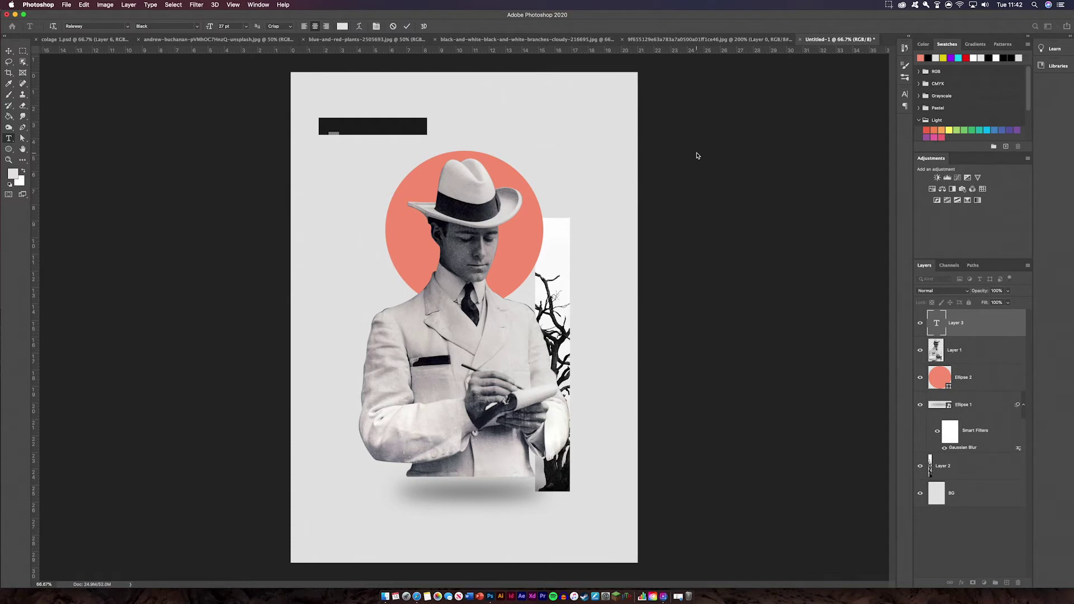
type("o")
key("Escape")
left_click(9, 51)
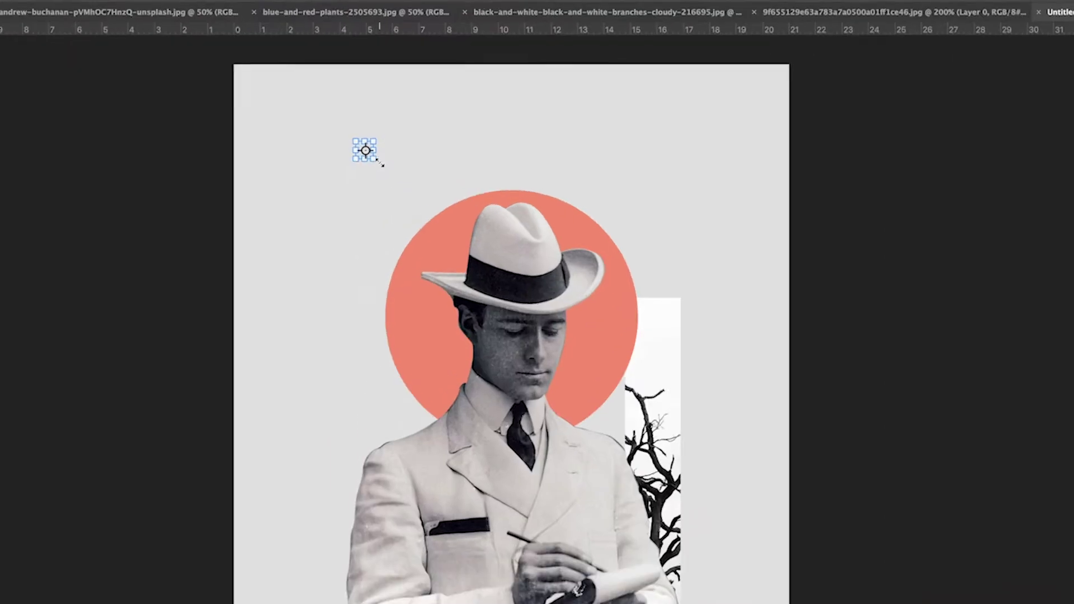
left_click_drag(380, 133, 465, 252)
key("Return")
key("t")
double_click(477, 207)
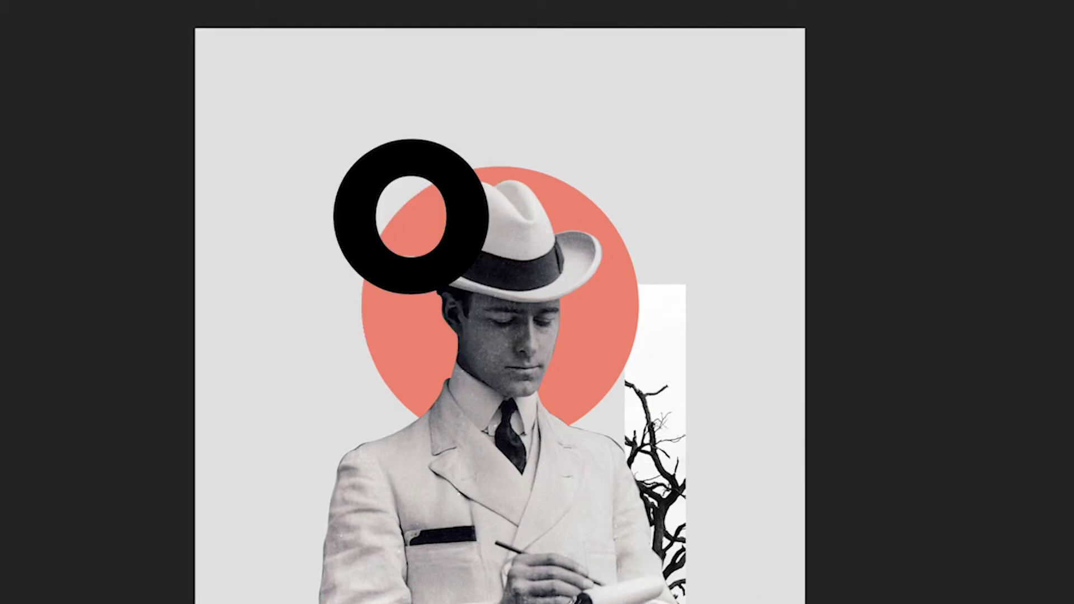
- Scale the black ring up and position it above the man's hat
left_click_drag(464, 196, 546, 144)
key("ctrl+t")
left_click_drag(502, 99, 541, 98)
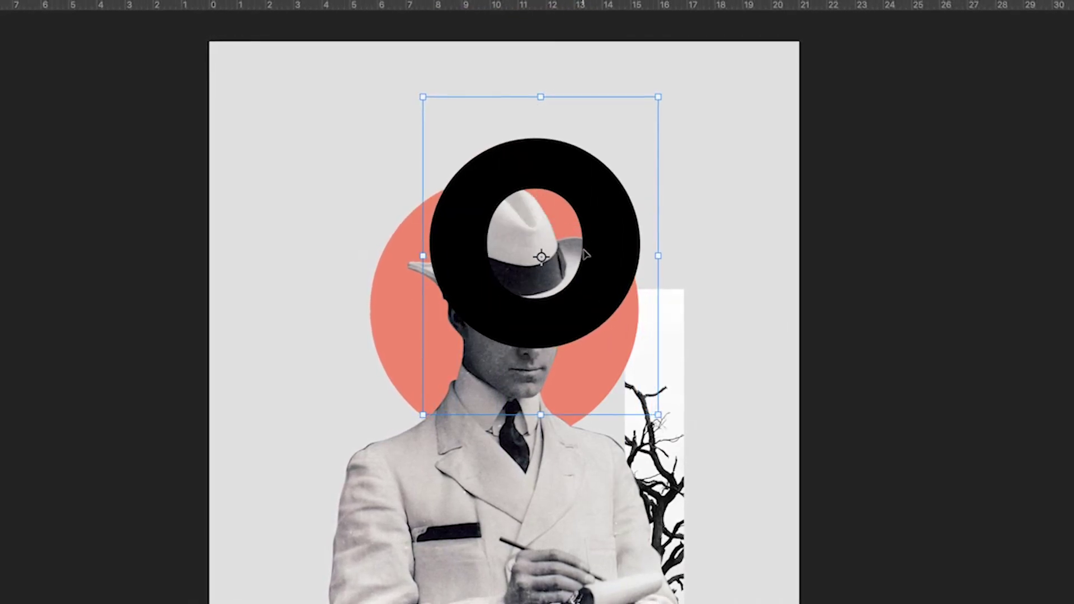
left_click_drag(585, 255, 561, 190)
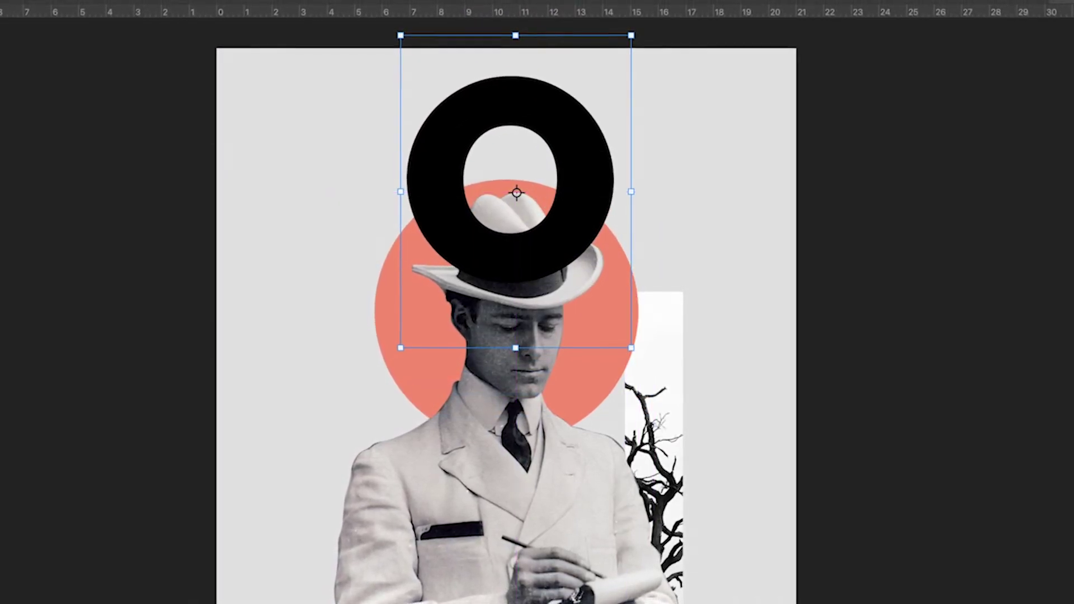
key("Return")
left_click(957, 309)
- Send the black ring behind the coral circle and lower it slightly
key("ctrl+bracketleft")
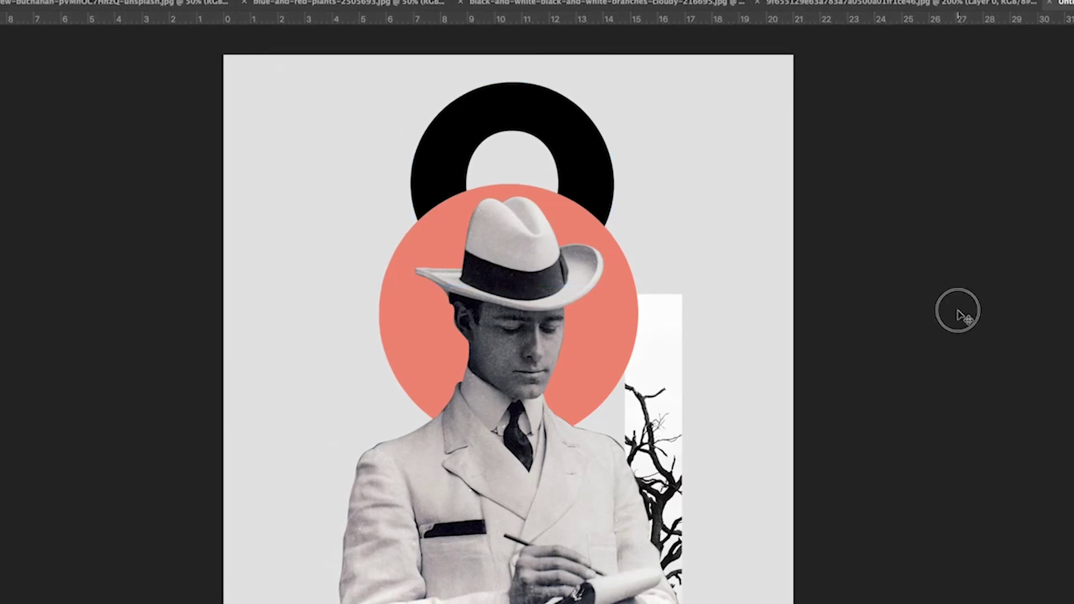
left_click_drag(589, 160, 589, 164)
left_click(937, 295)
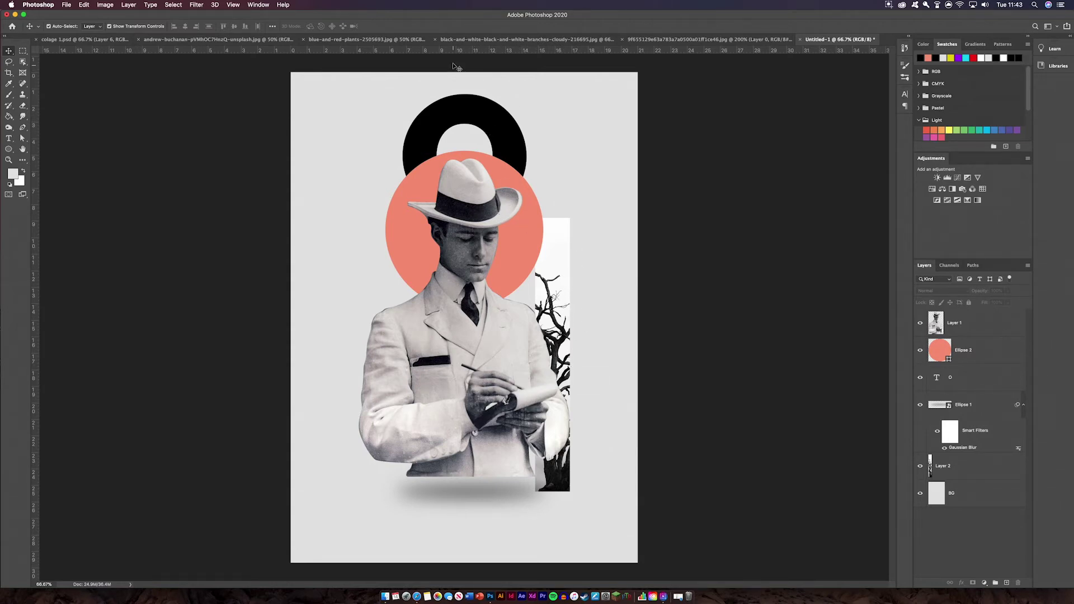
- Unlock blue-and-red-plants-2505693.jpg's Background into Layer 0 and zoom in on the succulents
left_click(393, 40)
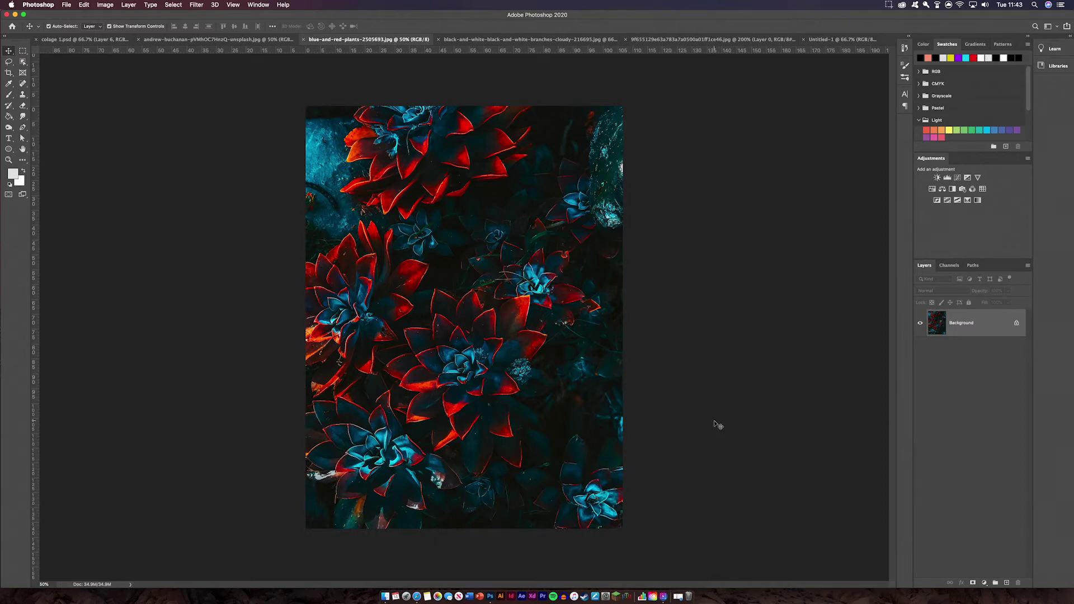
left_click(1017, 324)
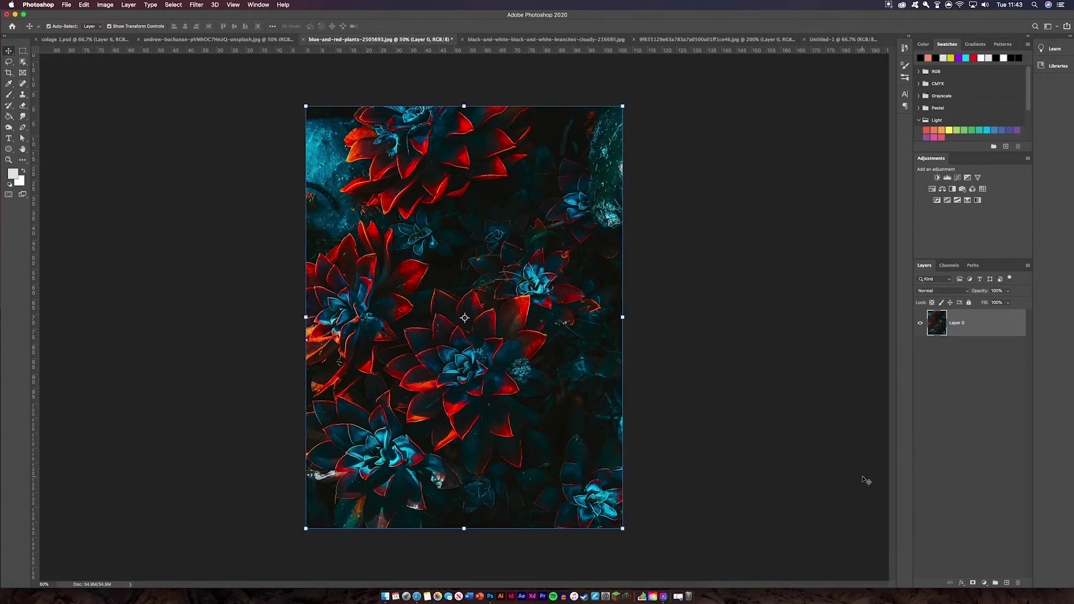
key("super+equal")
key("super+equal")
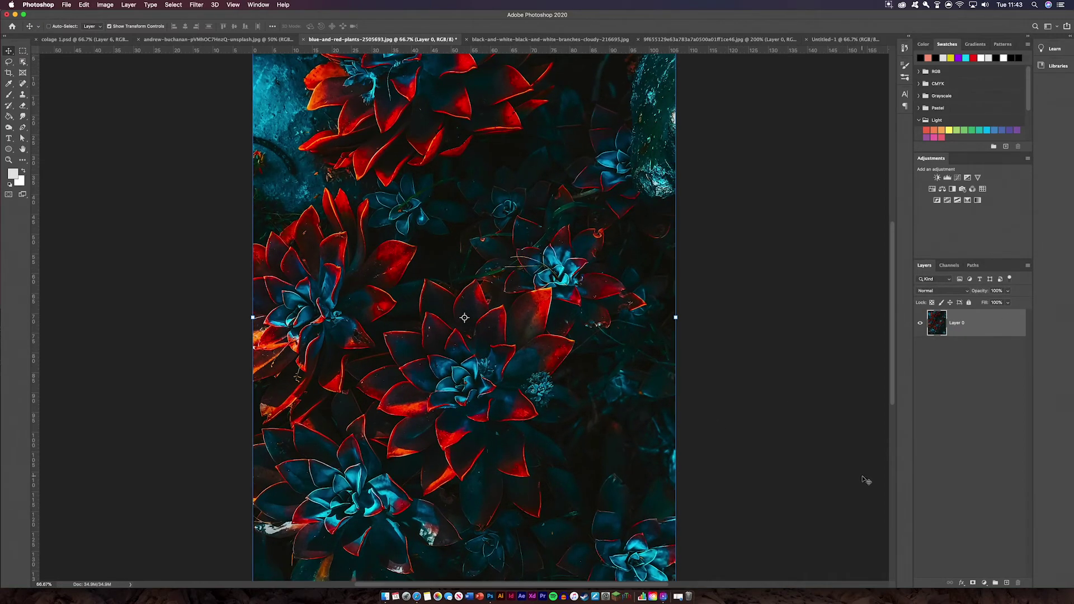
scroll(862, 476, "down", 5)
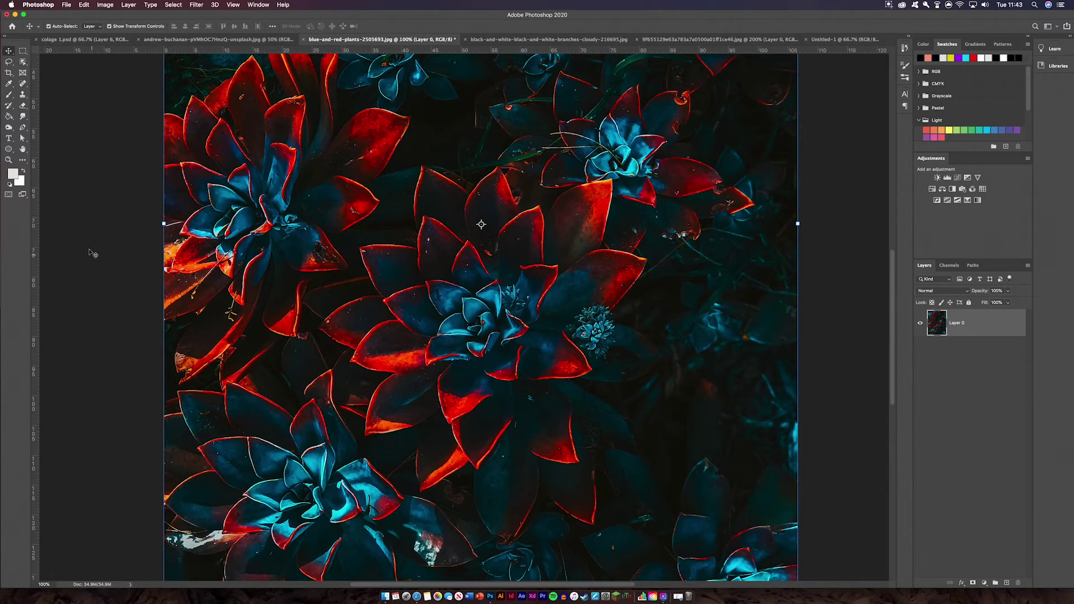
left_click(22, 129)
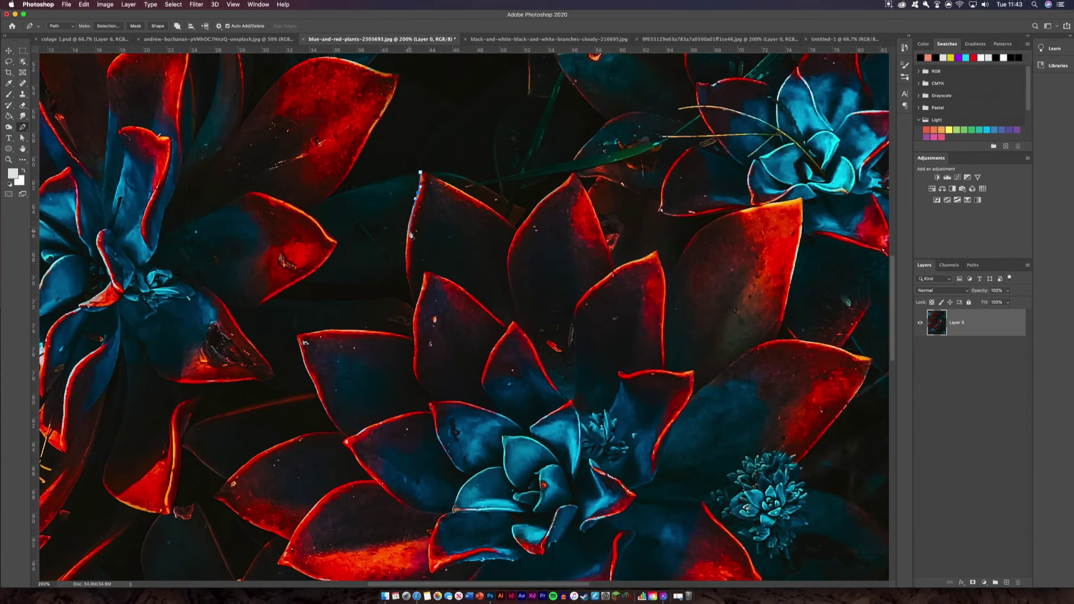
- Start the pen path along the rosette's left, lower and red leaf edges
left_click_drag(405, 239, 405, 251)
left_click(350, 329)
left_click(297, 335)
left_click(305, 366)
left_click(317, 389)
left_click(329, 417)
left_click_drag(339, 431, 283, 429)
left_click(303, 434)
left_click(250, 459)
left_click(239, 467)
left_click(220, 492)
left_click(215, 498)
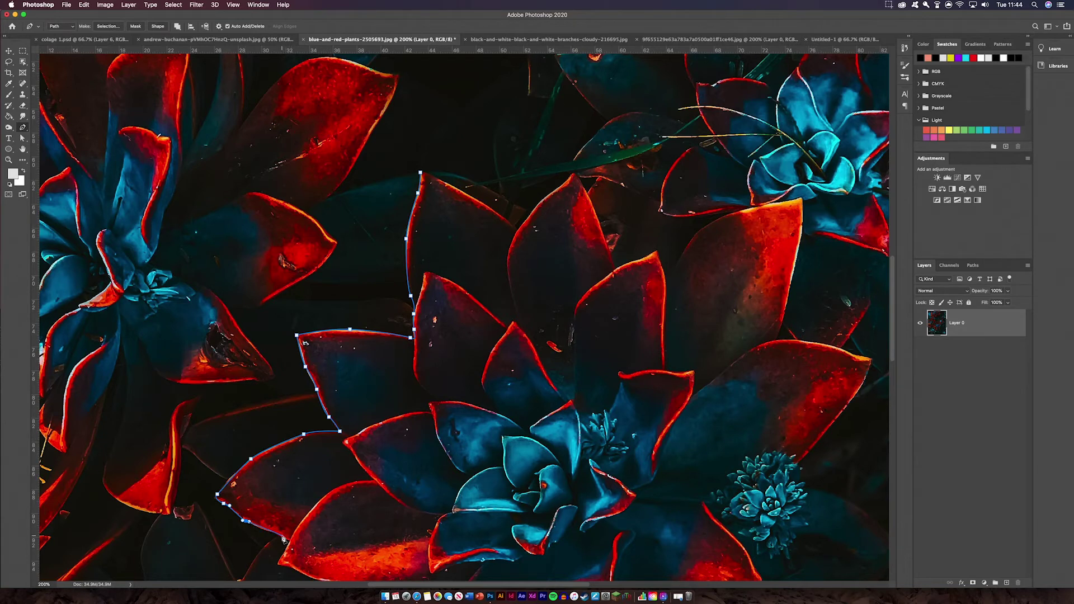
scroll(283, 539, "down", 5)
left_click(318, 373)
left_click(348, 386)
left_click(374, 387)
left_click(395, 393)
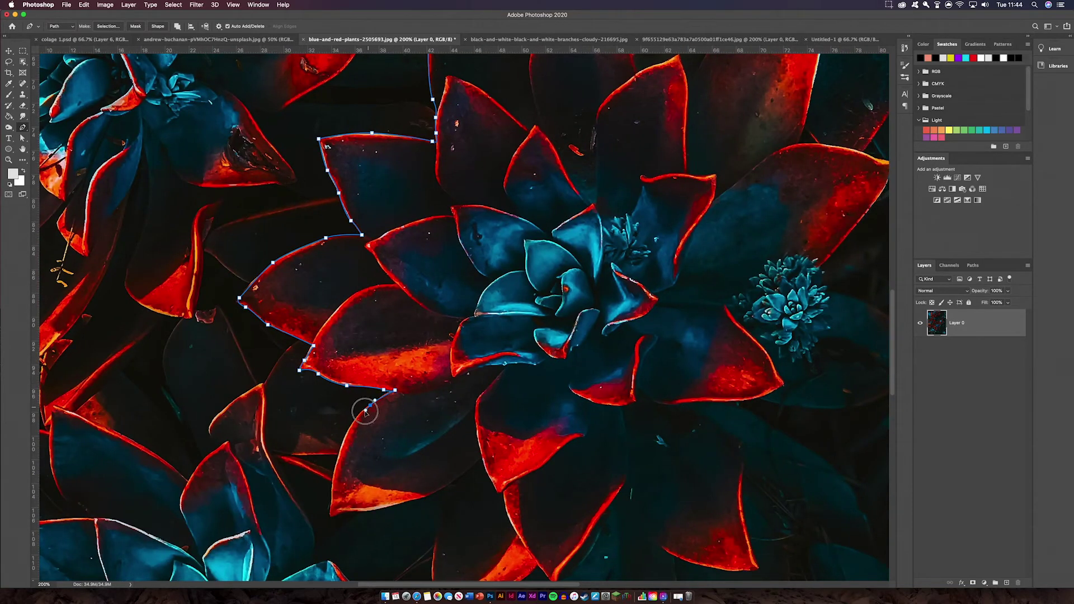
left_click(344, 511)
left_click(404, 504)
left_click(430, 496)
left_click(480, 464)
left_click(485, 452)
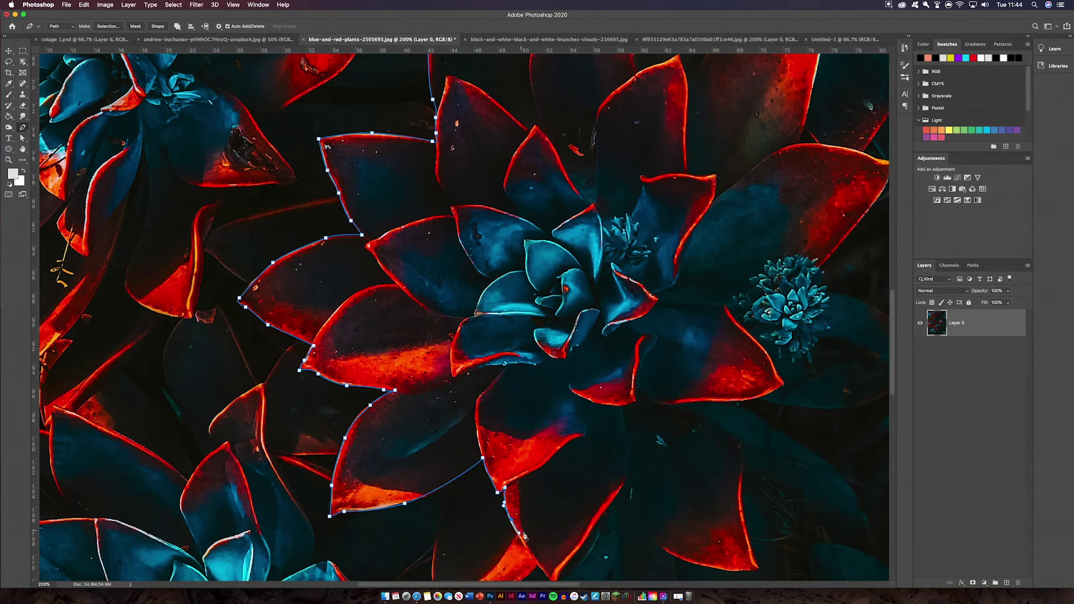
scroll(525, 536, "down", 3)
scroll(525, 536, "right", 4)
left_click(372, 457)
left_click(389, 477)
- Continue the outline along the lower leaf out to its right tip and back
left_click(459, 308)
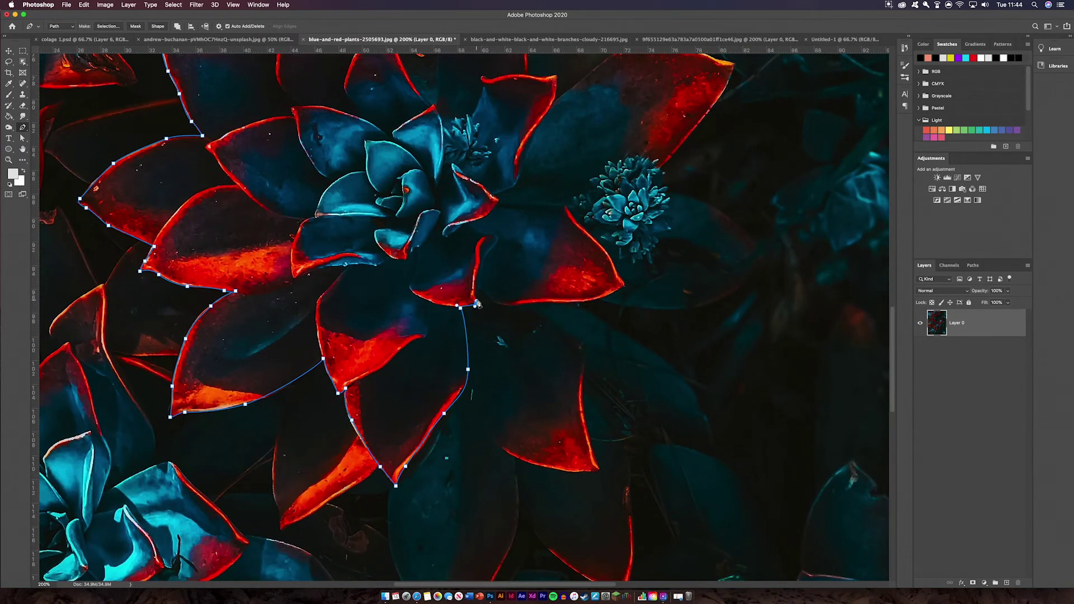
scroll(460, 308, "up", 3)
left_click(414, 370)
left_click(419, 348)
left_click_drag(429, 333, 440, 341)
left_click(479, 371)
left_click(604, 364)
left_click(761, 345)
left_click(791, 322)
left_click(772, 297)
scroll(777, 302, "up", 5)
left_click_drag(766, 425, 758, 409)
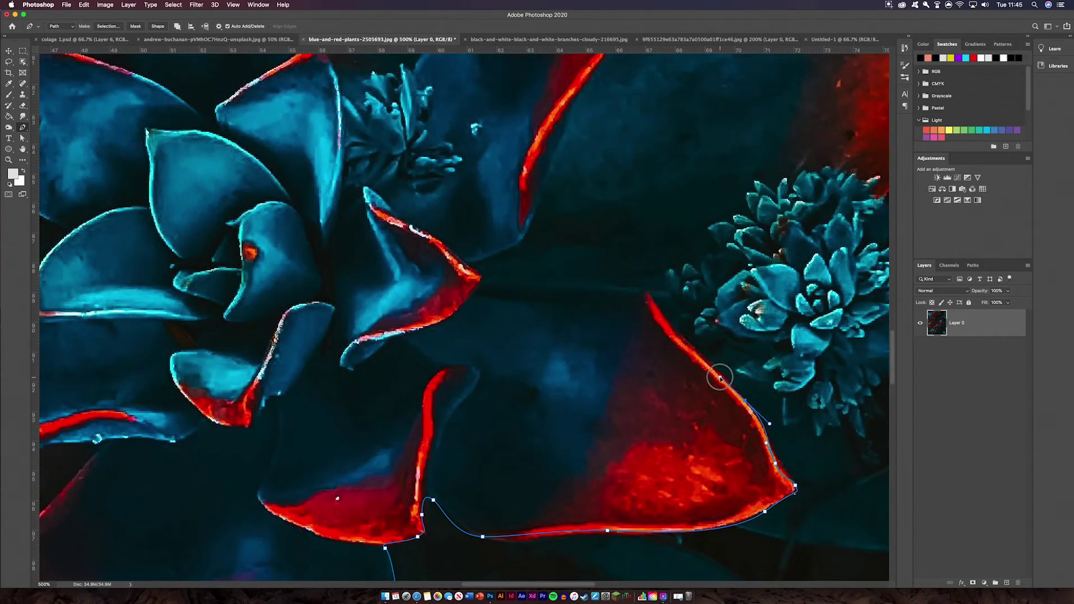
left_click(684, 340)
scroll(685, 340, "right", 6)
scroll(684, 340, "up", 1)
left_click_drag(649, 299, 673, 293)
- Outline around the small flower's base, top and petals, then the neighbouring leaf tip
left_click(360, 316)
left_click(374, 327)
scroll(376, 378, "up", 2)
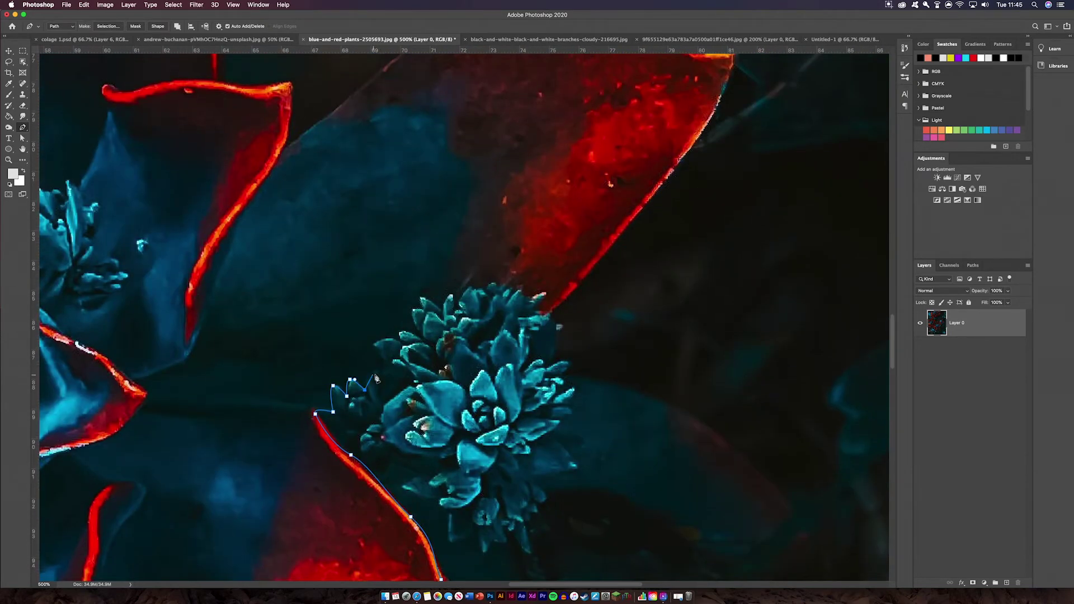
left_click(418, 341)
scroll(408, 353, "up", 2)
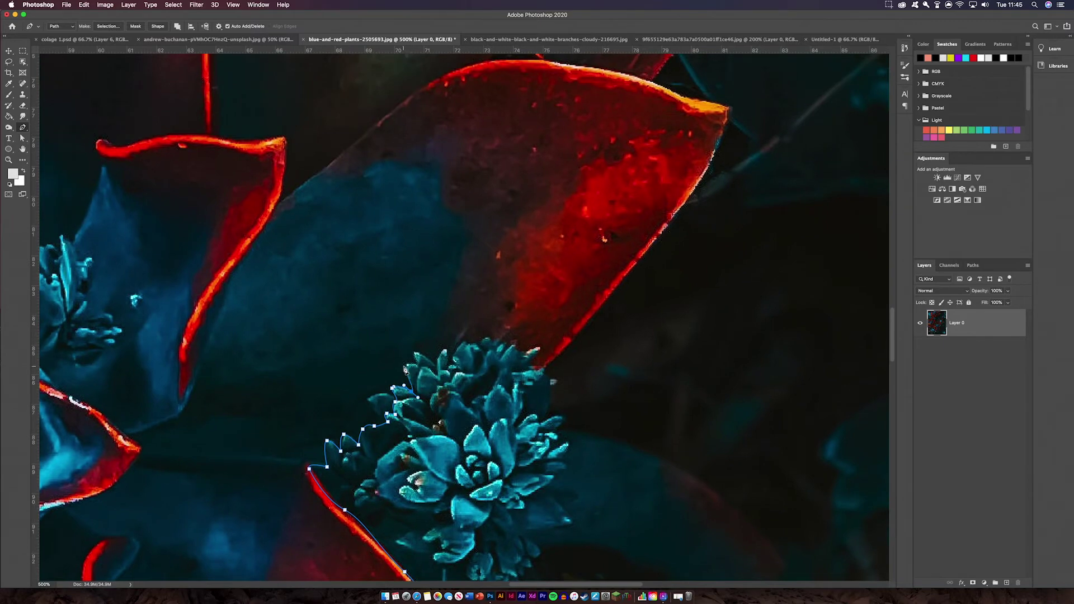
left_click_drag(444, 351, 449, 342)
left_click(481, 342)
left_click(491, 338)
left_click(504, 342)
left_click(516, 348)
left_click(528, 351)
left_click(541, 348)
left_click(553, 340)
left_click(533, 363)
scroll(576, 341, "up", 3)
scroll(577, 341, "right", 2)
left_click(601, 313)
left_click(599, 254)
left_click(546, 234)
left_click_drag(411, 218, 295, 218)
scroll(336, 223, "up", 4)
- Finish the path up the orange leaf and the upper leaves, closing the outline
left_click(439, 378)
left_click(462, 274)
left_click(483, 179)
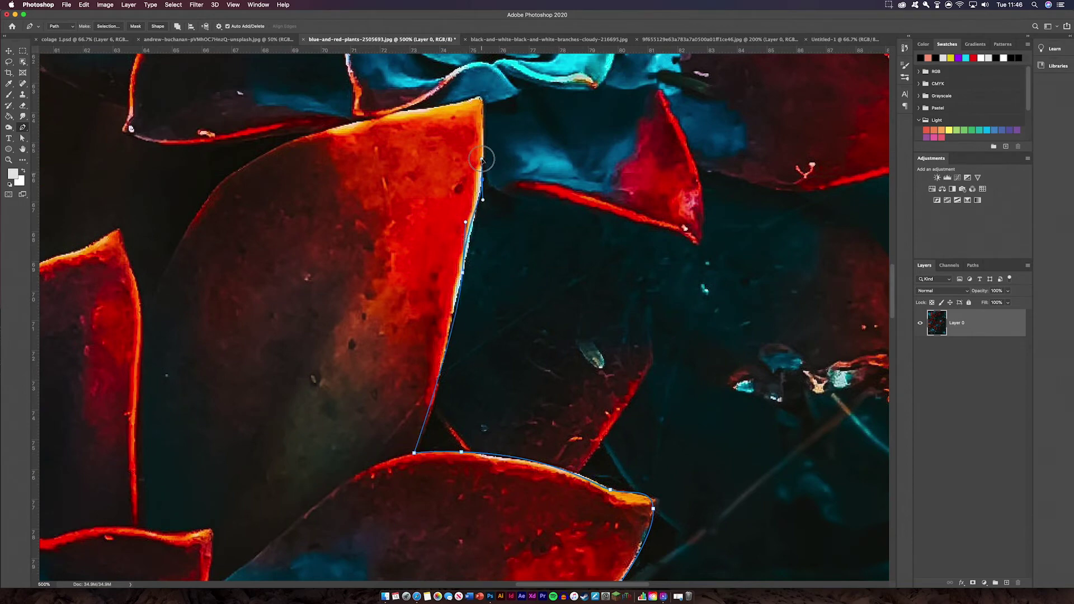
scroll(482, 168, "up", 4)
left_click(528, 314)
left_click_drag(408, 335, 358, 357)
scroll(358, 357, "down", 3)
scroll(358, 357, "left", 5)
left_click(578, 265)
left_click(544, 305)
left_click(516, 354)
left_click(485, 414)
left_click_drag(462, 319, 462, 339)
left_click(399, 355)
scroll(398, 354, "left", 5)
scroll(398, 354, "down", 1)
left_click(585, 351)
left_click(560, 269)
left_click(520, 166)
left_click(494, 120)
left_click_drag(485, 106, 467, 133)
left_click(457, 135)
left_click(420, 162)
left_click(388, 191)
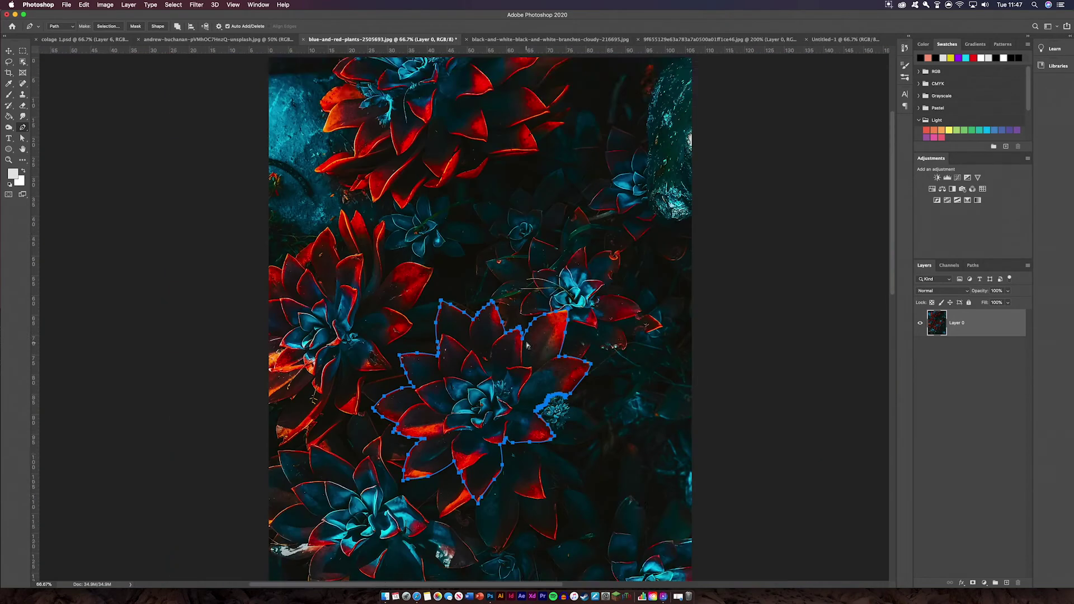
scroll(526, 345, "down", 3)
scroll(525, 346, "right", 3)
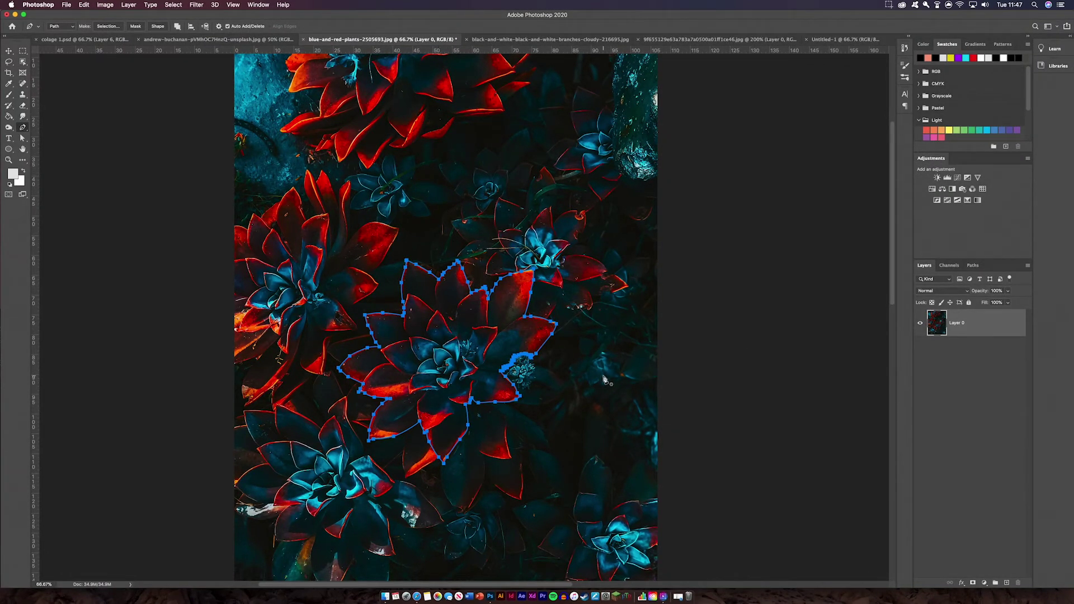
scroll(604, 379, "up", 10)
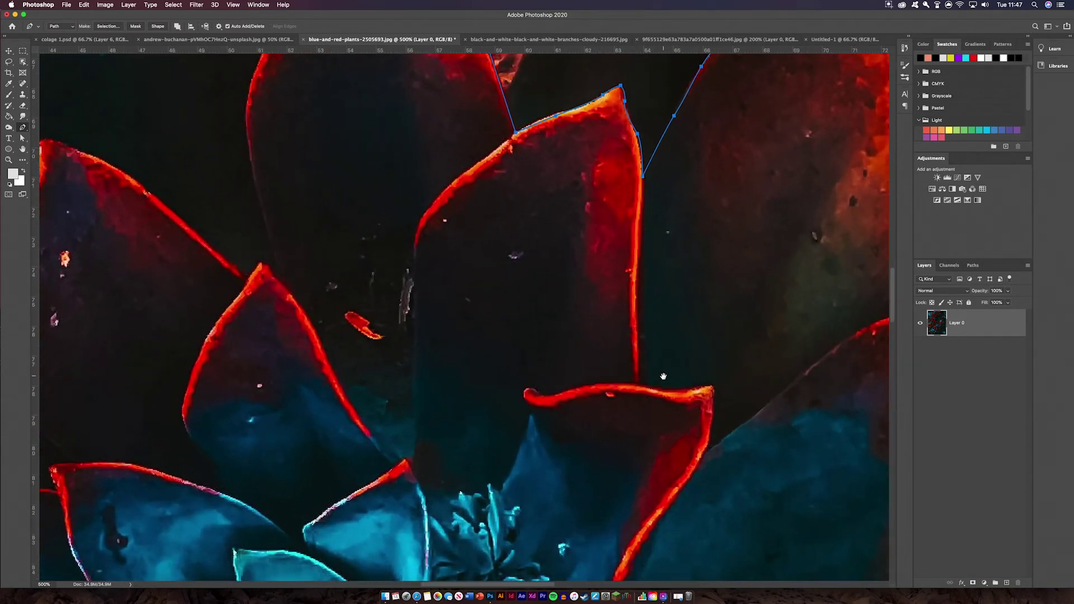
left_click_drag(663, 376, 315, 144)
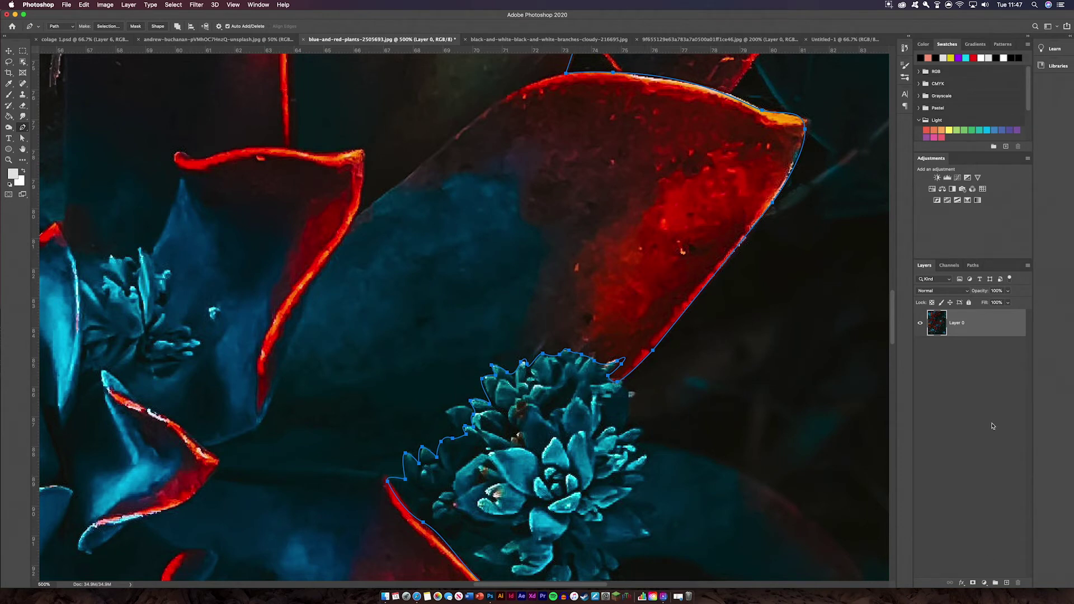
- Load the traced Work Path as a selection and zoom out to the whole image
left_click(973, 265)
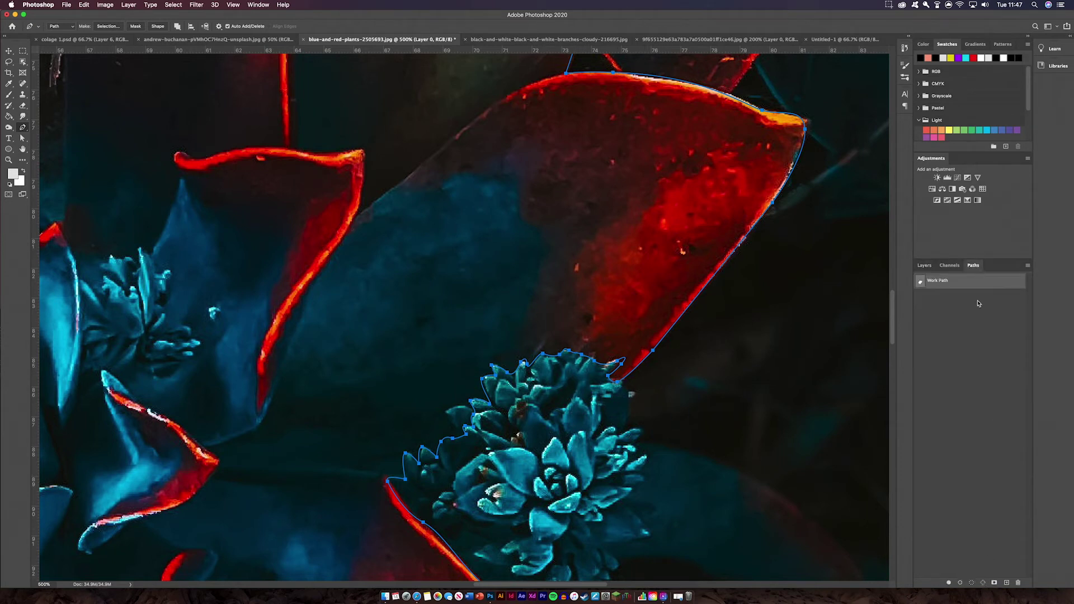
left_click(973, 583)
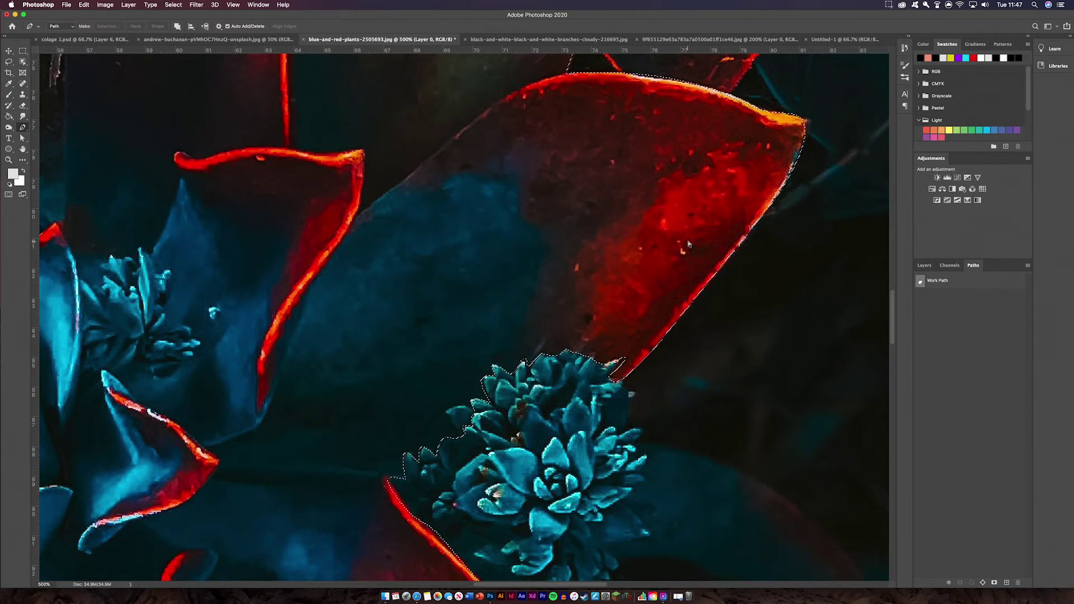
key("super+1")
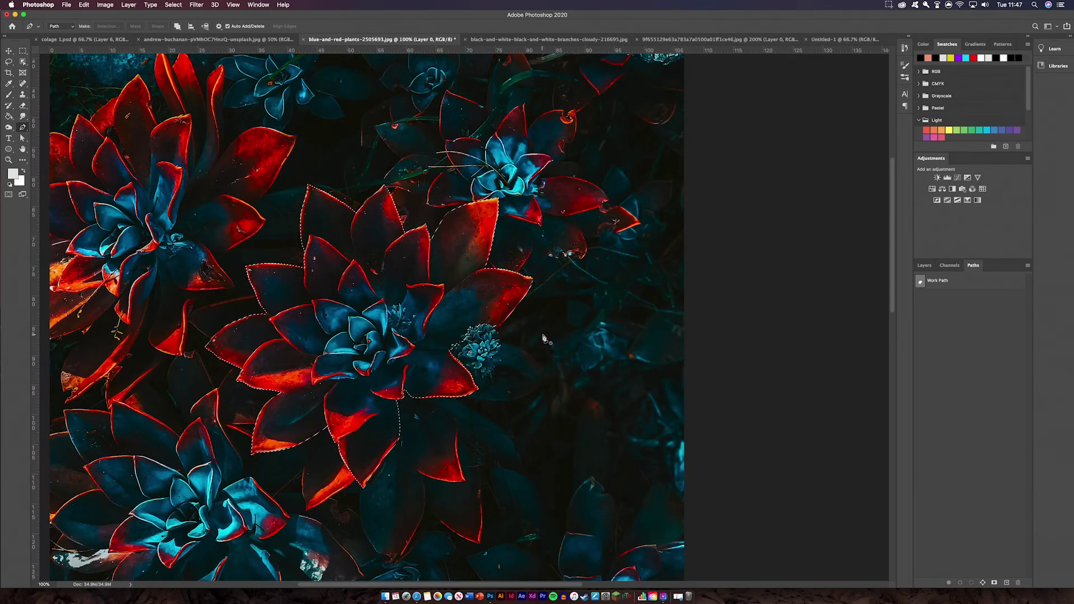
- Add a layer mask from the selection so only the succulent stays visible
left_click(925, 266)
left_click(974, 583)
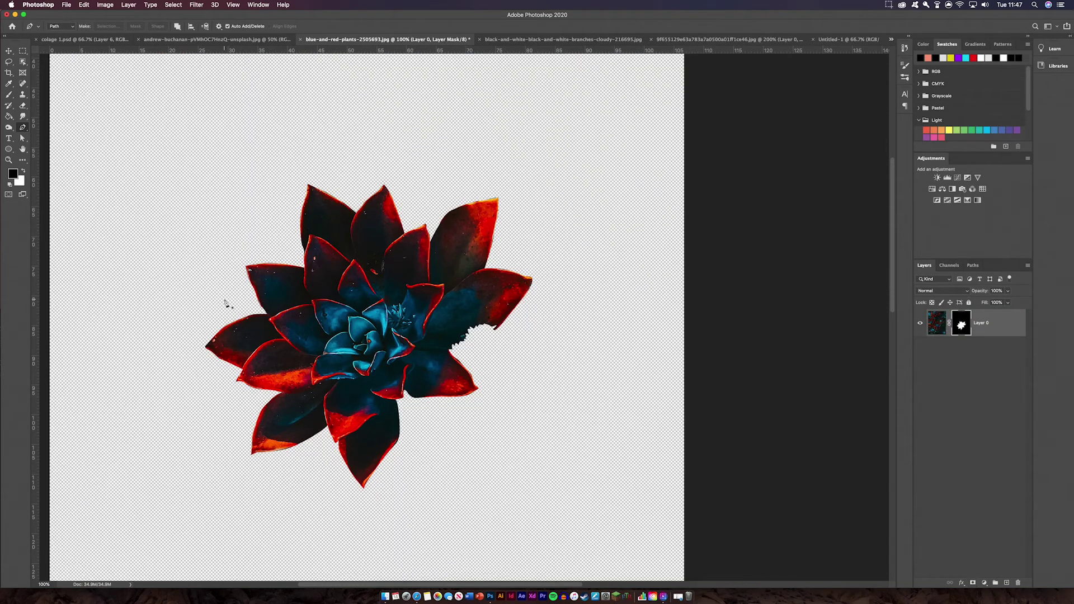
left_click(9, 52)
left_click(489, 333)
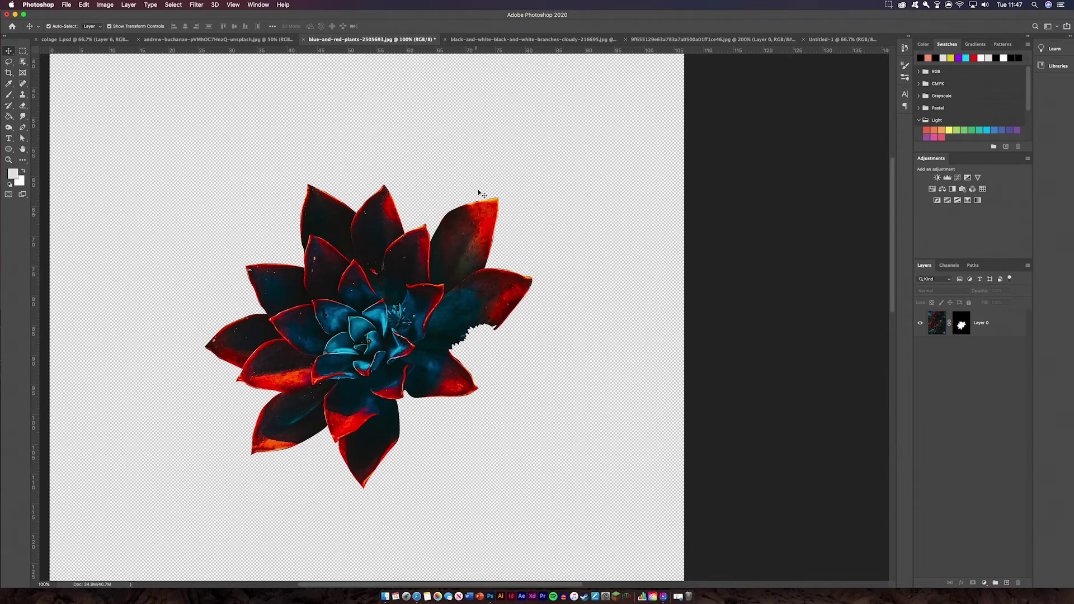
- Apply the succulent's layer mask and drag the cut-out into the collage poster
right_click(961, 325)
left_click(976, 350)
left_click_drag(470, 246, 392, 310)
- Scale the succulent to about 69% and place it over the man's left shoulder
key("ctrl+t")
left_click_drag(501, 207, 431, 272)
left_click_drag(391, 332, 419, 291)
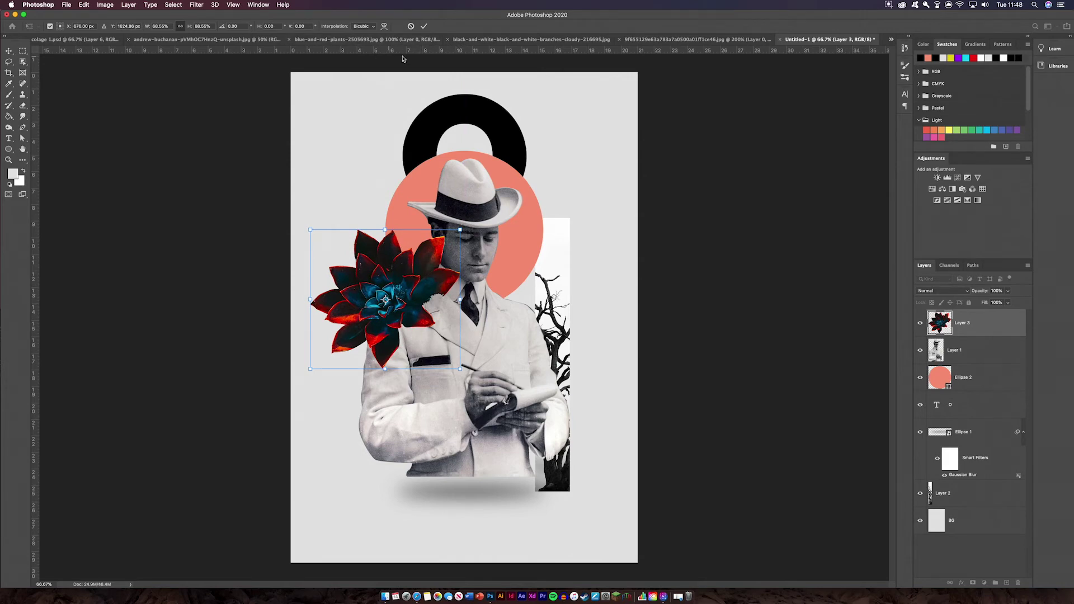
left_click(424, 26)
key("super+equal")
key("super+equal")
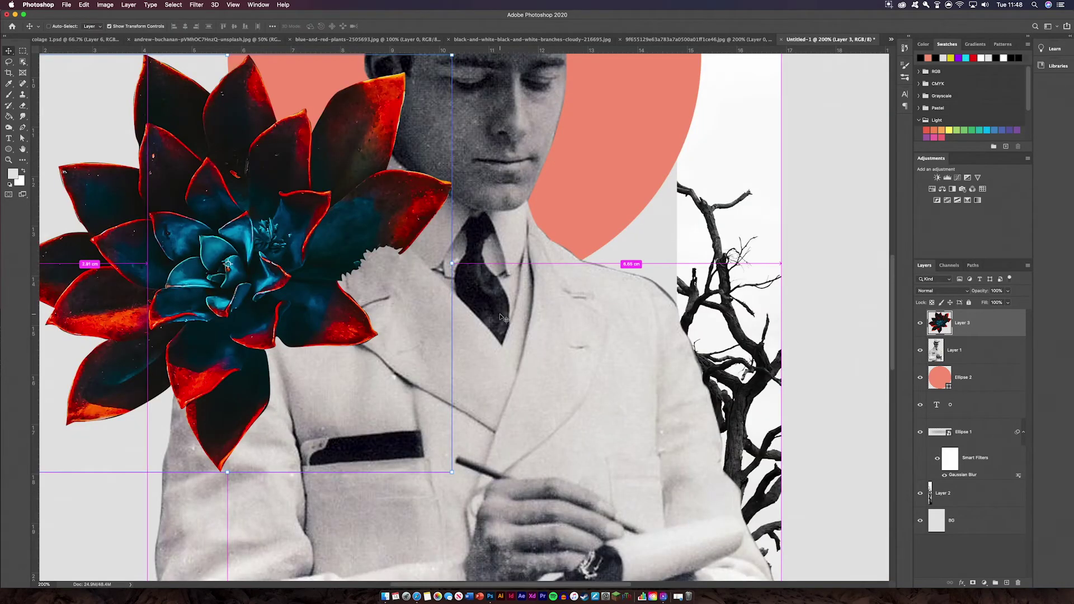
key("super+minus")
left_click(649, 307)
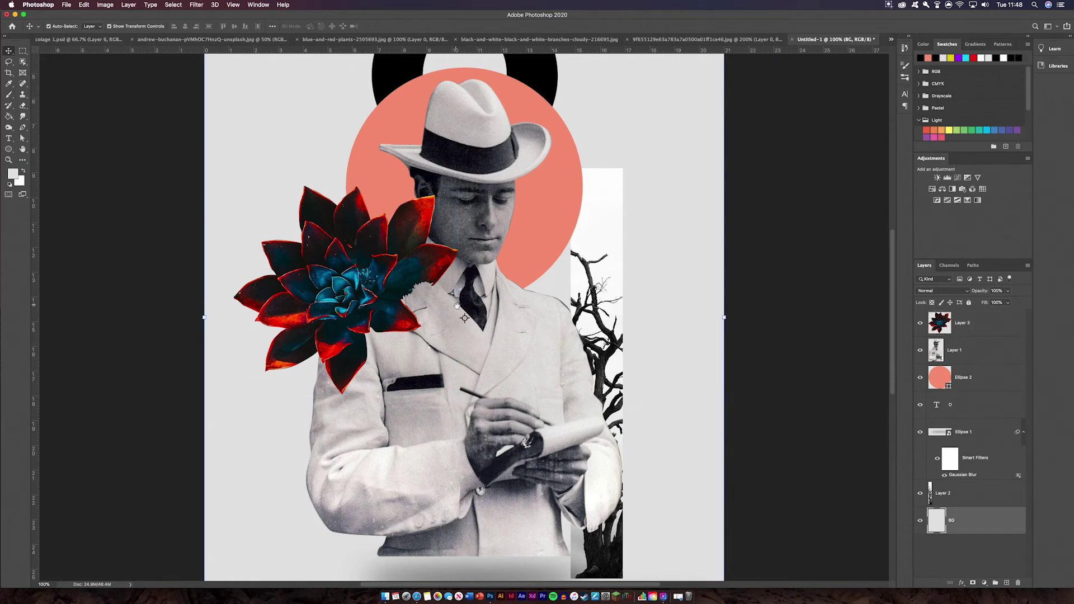
scroll(467, 306, "left", 3)
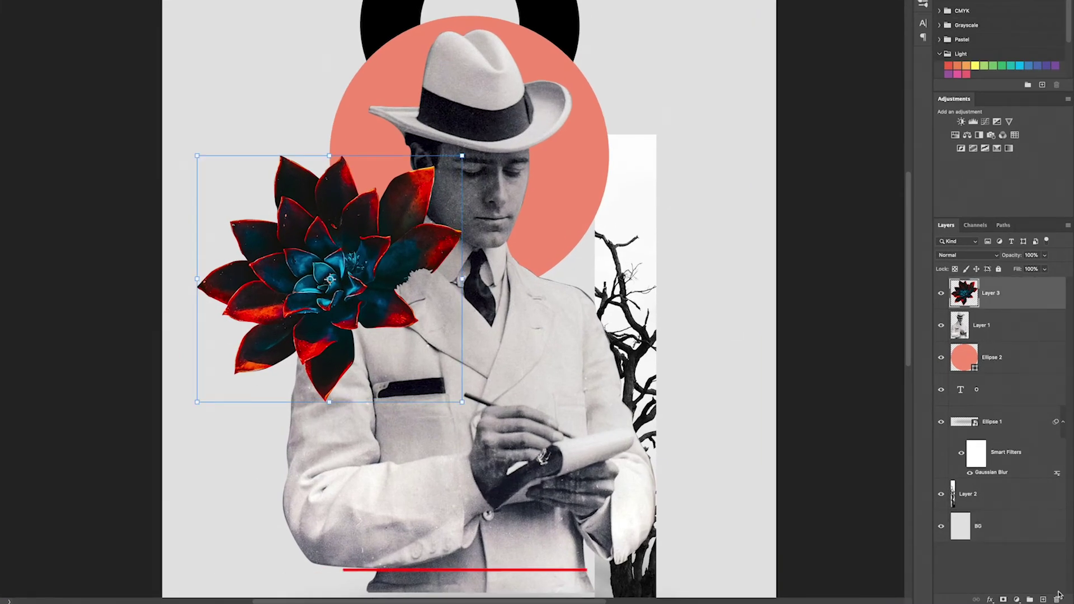
- With a brush, mask out the petals over the man's lapel, collar and shoulder
key("super+h")
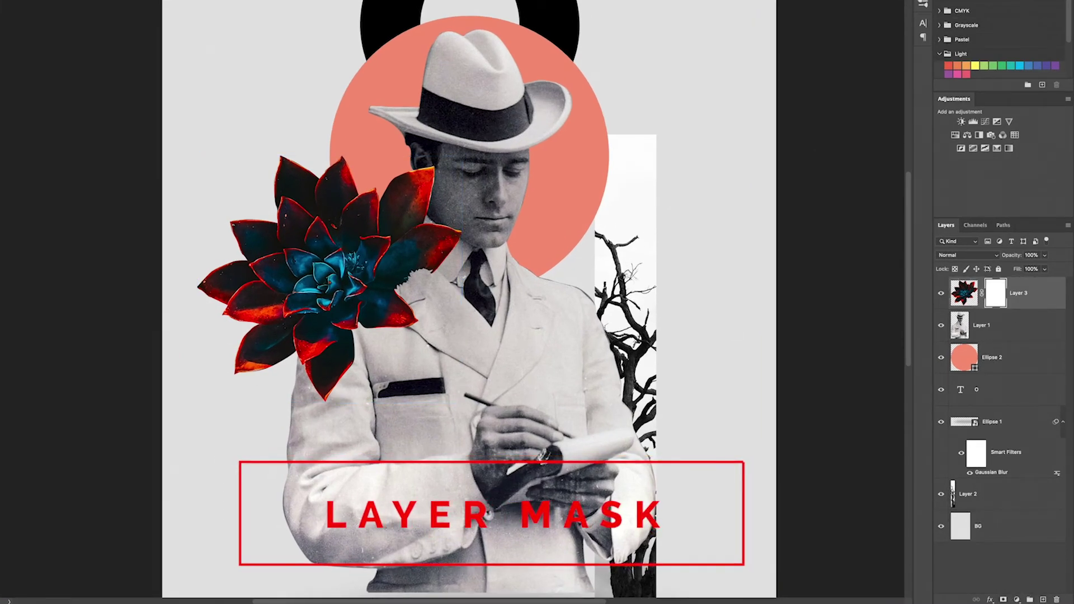
key("F5")
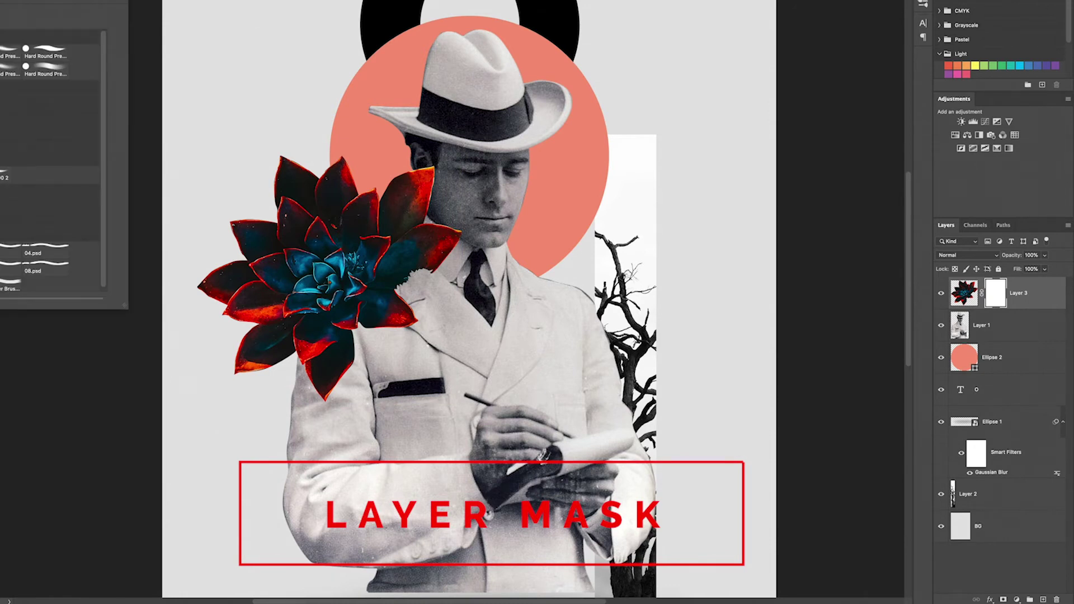
key("F5")
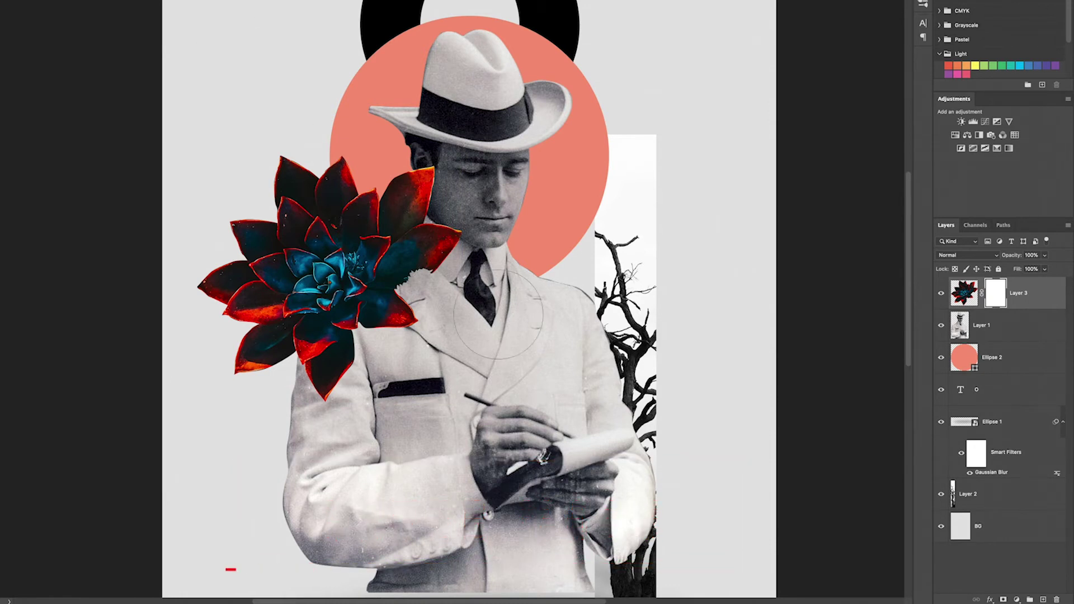
mouse_move(450, 311)
left_mouse_down()
mouse_move(434, 251)
mouse_move(417, 286)
mouse_move(331, 369)
mouse_move(327, 344)
mouse_move(339, 362)
mouse_move(423, 196)
mouse_move(428, 159)
left_mouse_up()
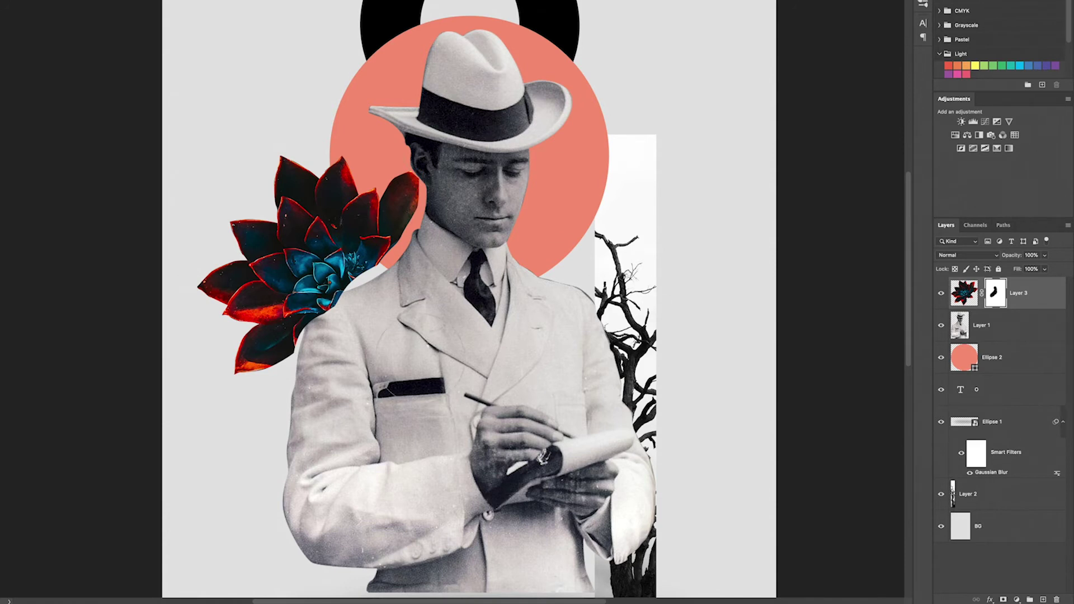
mouse_move(364, 319)
left_mouse_down()
mouse_move(316, 305)
mouse_move(374, 364)
left_mouse_up()
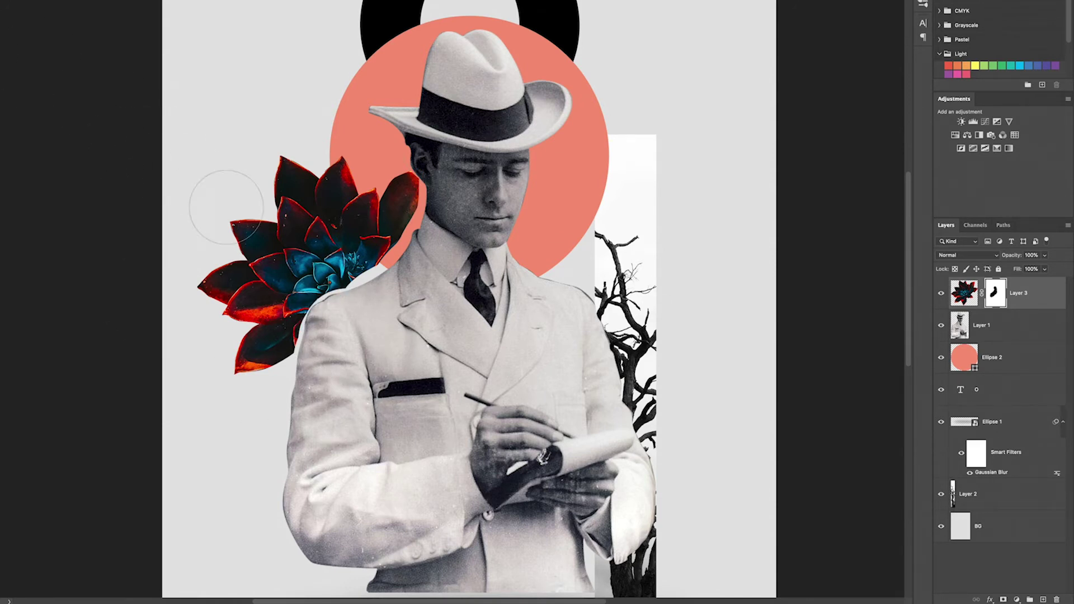
scroll(413, 226, "up", 5)
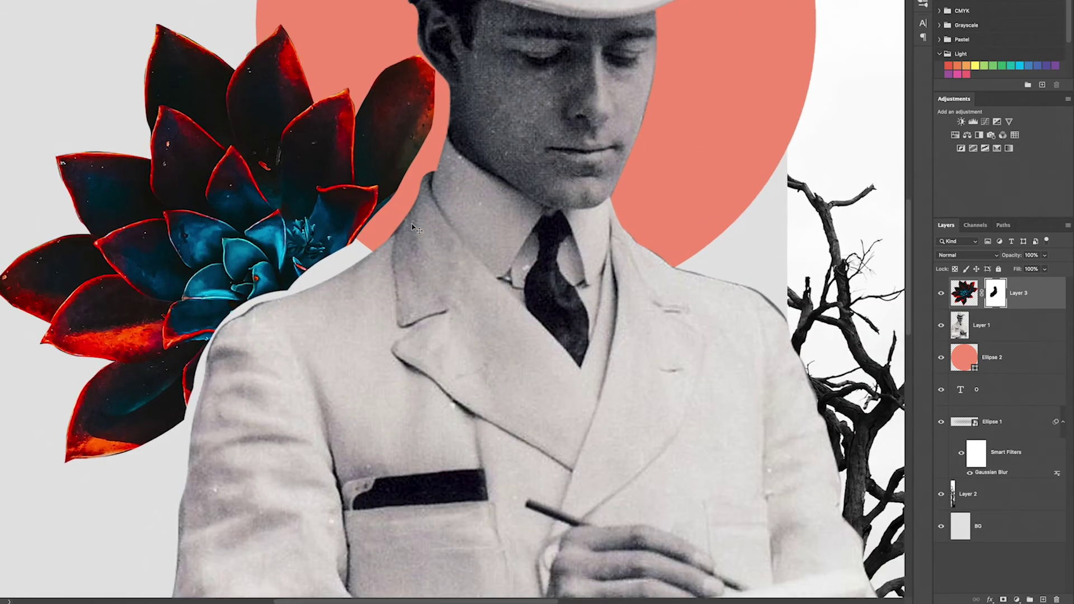
left_click_drag(311, 215, 305, 222)
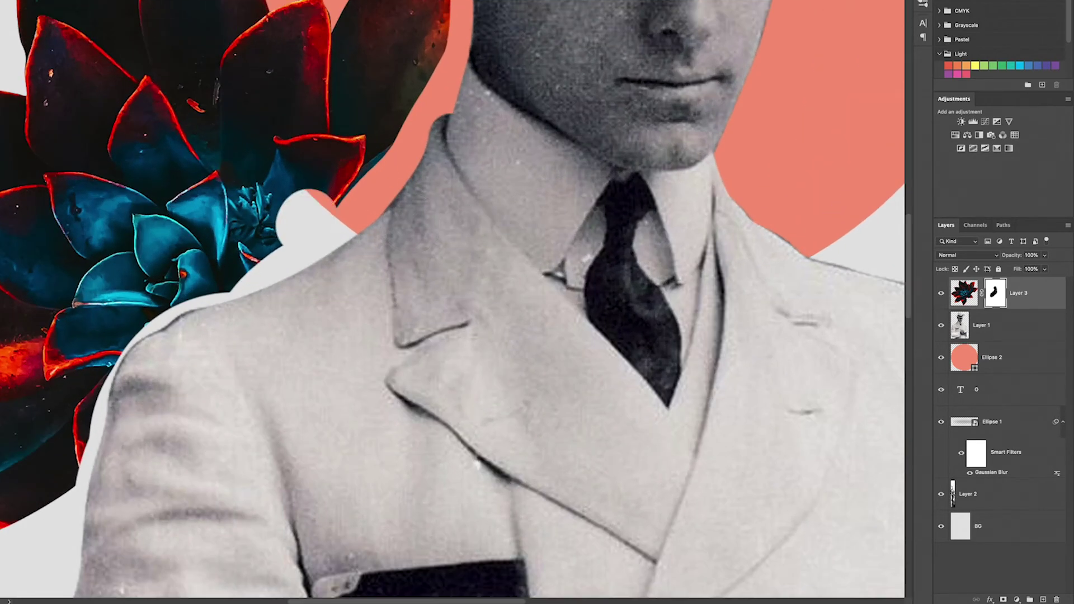
- Undo a stroke, restore the succulent's shoulder edge and trim the petal tip by his cheek
key("ctrl+z")
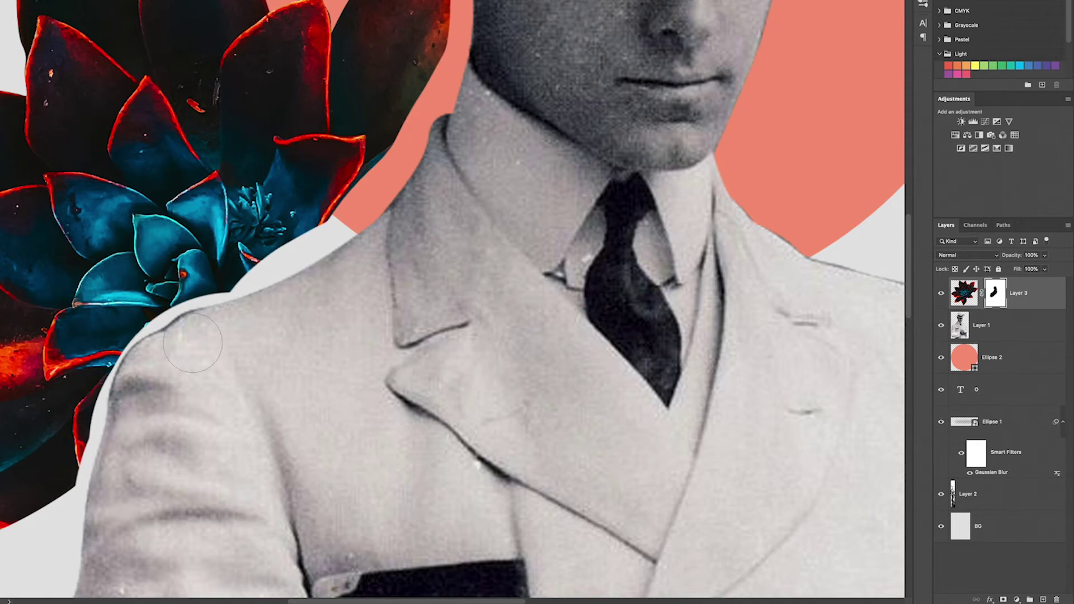
mouse_move(166, 289)
left_mouse_down()
mouse_move(265, 260)
mouse_move(342, 217)
mouse_move(400, 136)
left_mouse_up()
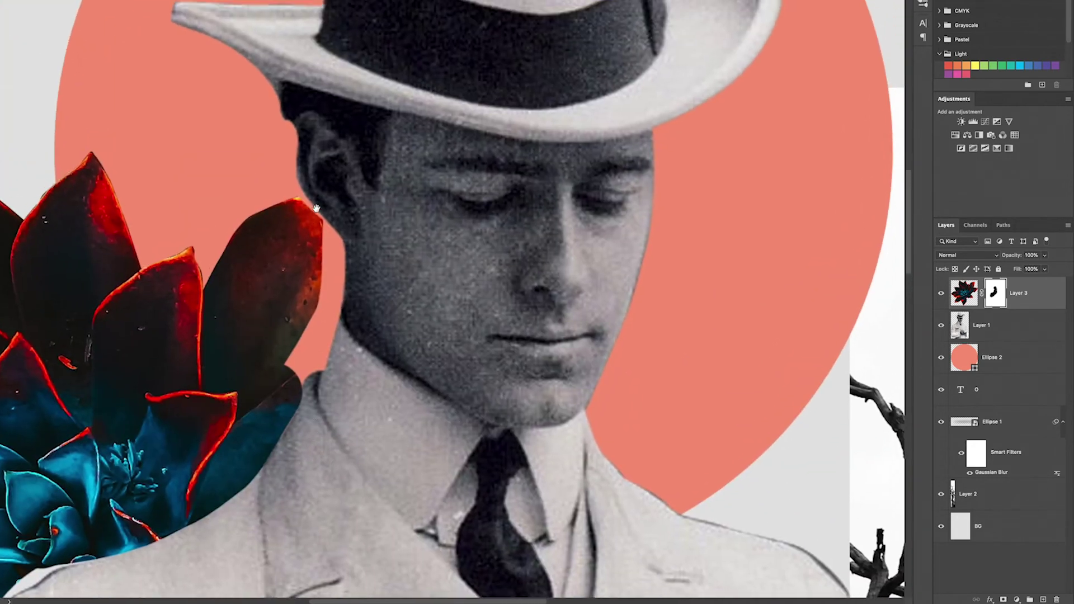
mouse_move(300, 227)
left_mouse_down()
mouse_move(316, 221)
mouse_move(297, 236)
mouse_move(314, 282)
mouse_move(310, 323)
mouse_move(273, 395)
left_mouse_up()
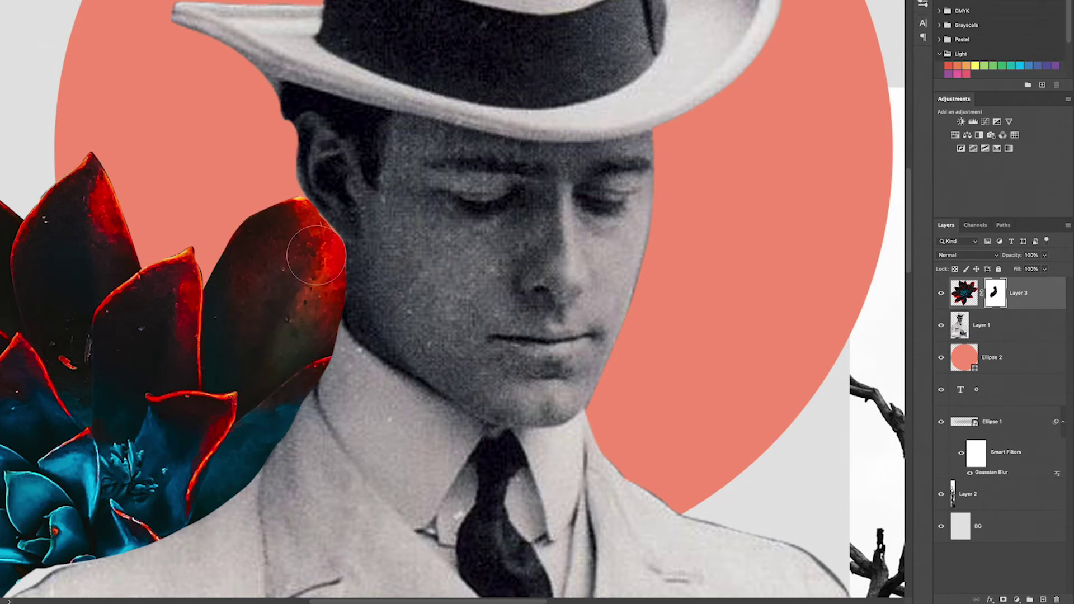
left_click_drag(246, 319, 398, 173)
mouse_move(189, 405)
left_mouse_down()
mouse_move(320, 313)
mouse_move(406, 285)
mouse_move(417, 263)
mouse_move(331, 335)
left_mouse_up()
mouse_move(328, 451)
left_mouse_down()
mouse_move(302, 280)
mouse_move(275, 227)
mouse_move(272, 240)
mouse_move(297, 157)
mouse_move(327, 116)
left_mouse_up()
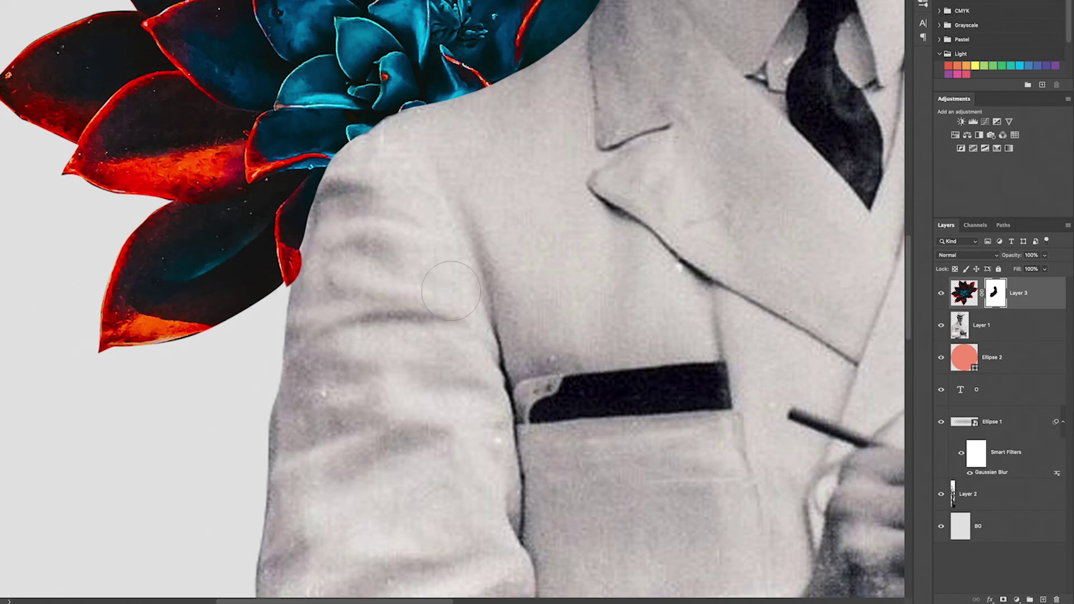
key("ctrl+minus")
key("ctrl+minus")
key("ctrl+minus")
key("ctrl+minus")
key("ctrl+minus")
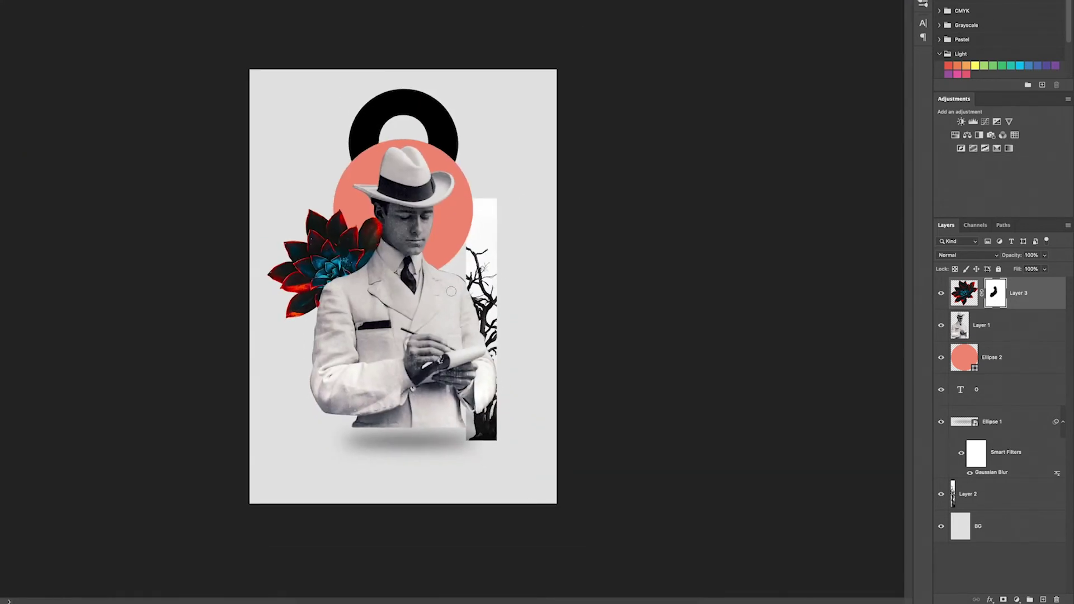
right_click(451, 292)
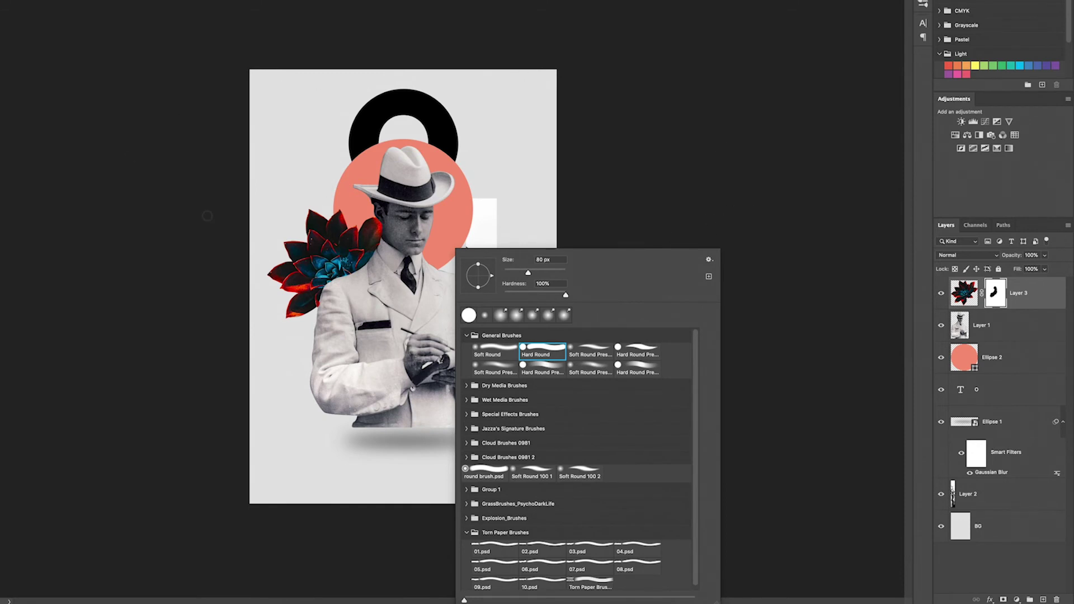
key("Escape")
key("v")
left_click(663, 413)
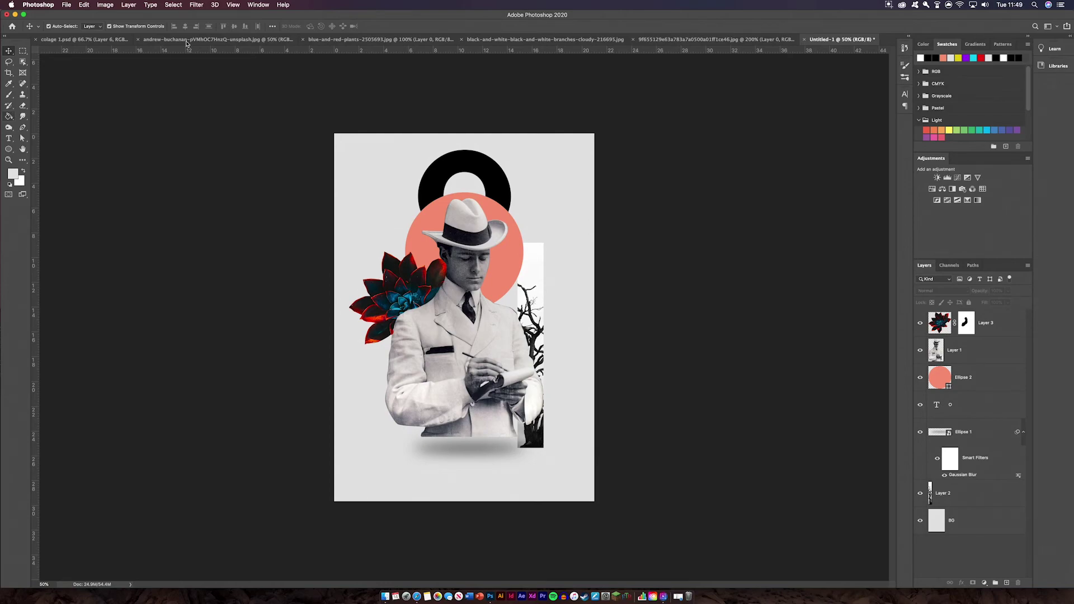
- Close the plant and branches images, leaving the yellow wall texture open
left_click(402, 39)
left_click(246, 40)
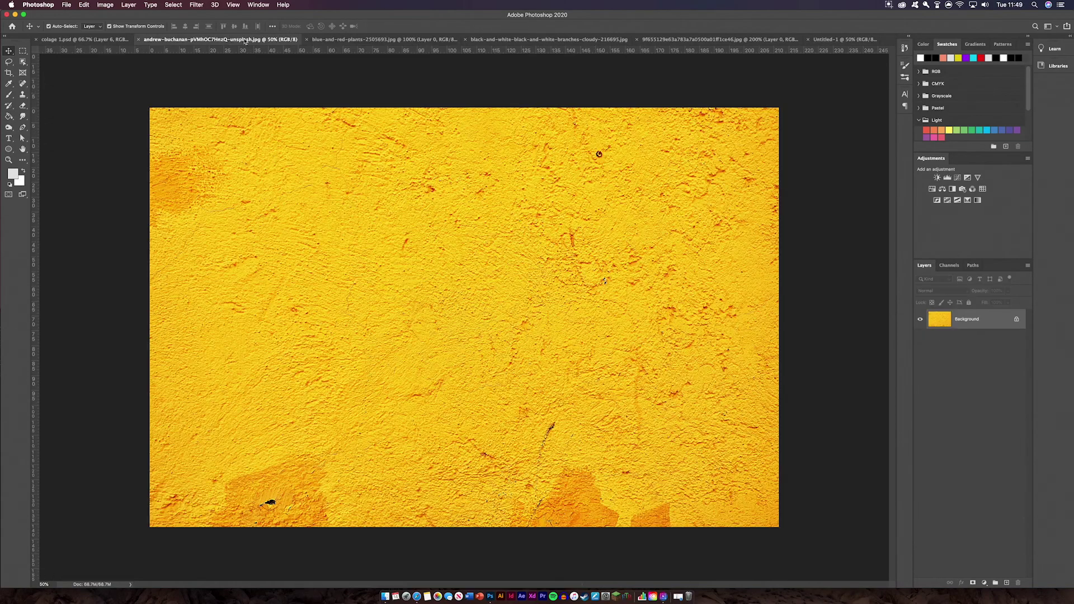
left_click(306, 39)
left_click(307, 39)
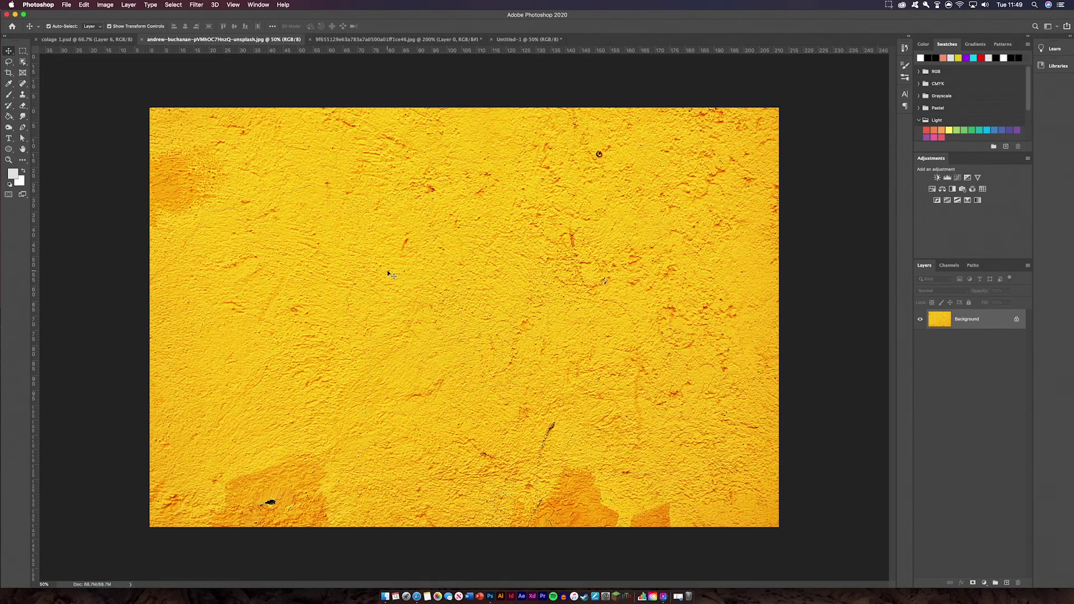
- Cut a long rectangular strip of the yellow texture onto Layer 1 and fill it white
left_click(22, 51)
left_click_drag(261, 216, 450, 245)
right_click(424, 234)
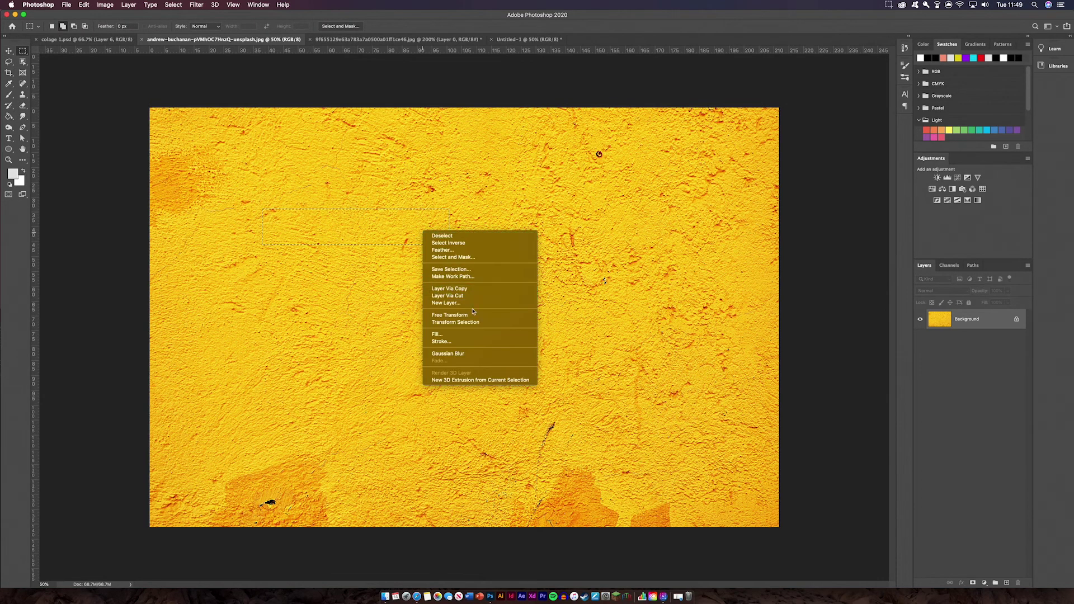
left_click(471, 290)
key("v")
key("alt+BackSpace")
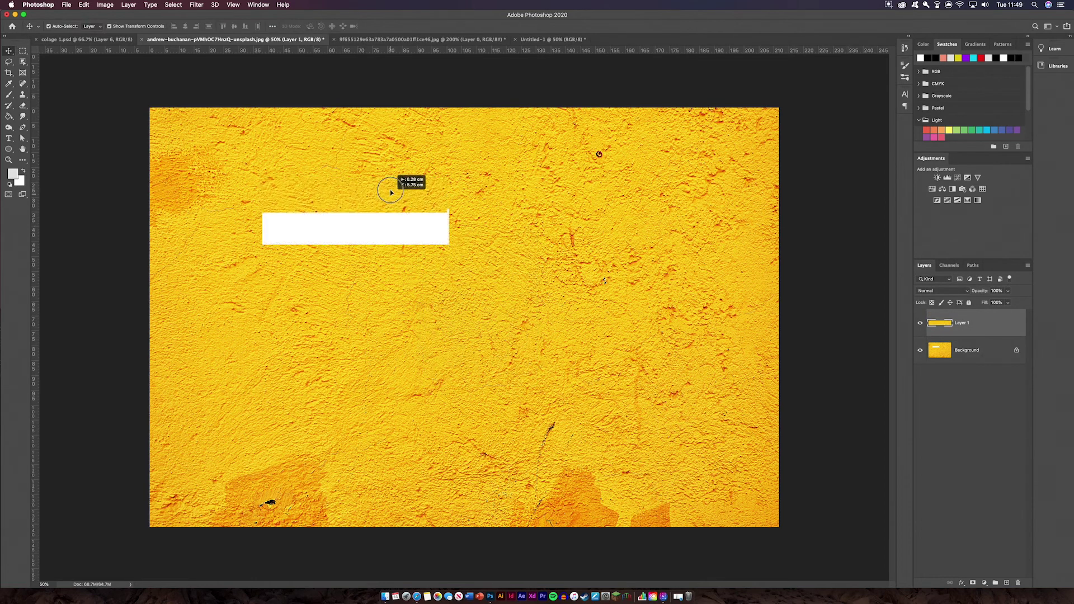
left_click(475, 40)
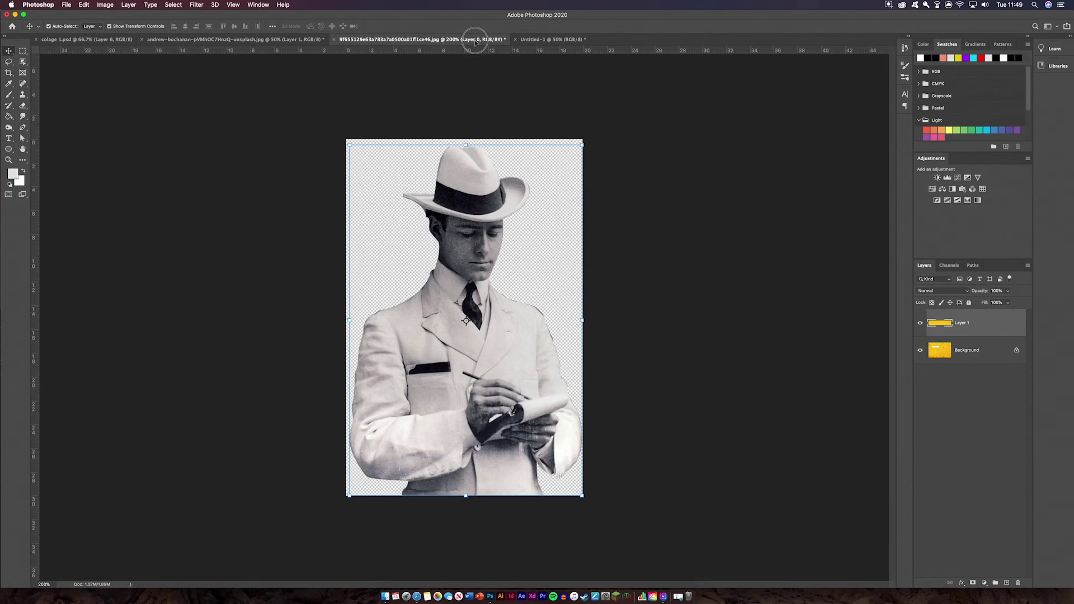
- Bring the yellow texture into the poster and shrink it into a band over the man's arm
left_click(549, 38)
left_click_drag(411, 364, 417, 379)
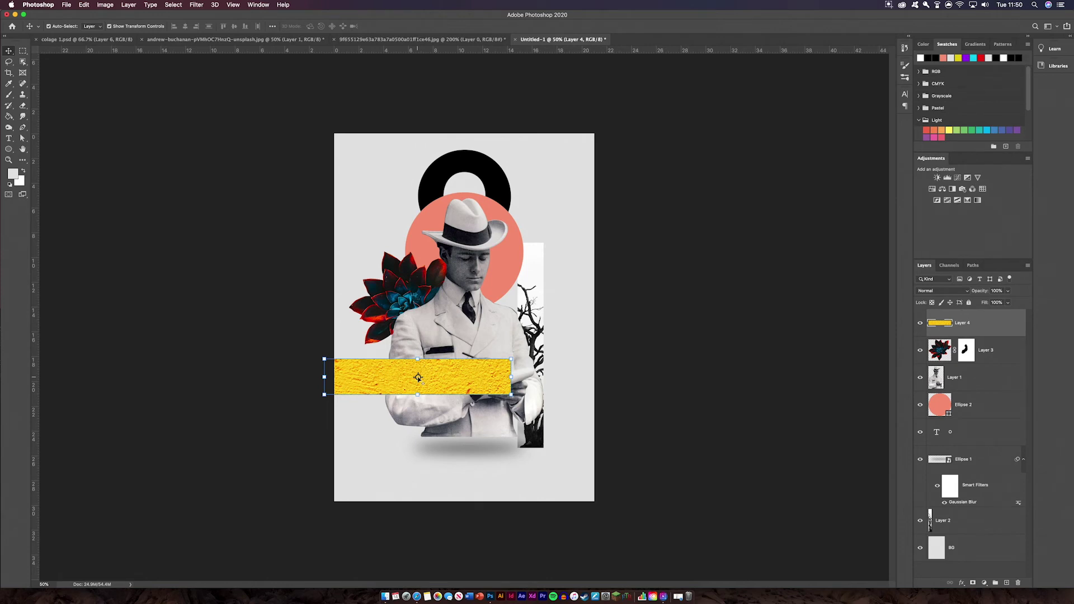
key("super+plus")
key("super+plus")
left_click(514, 373)
left_click_drag(559, 436, 405, 461)
left_click(426, 26)
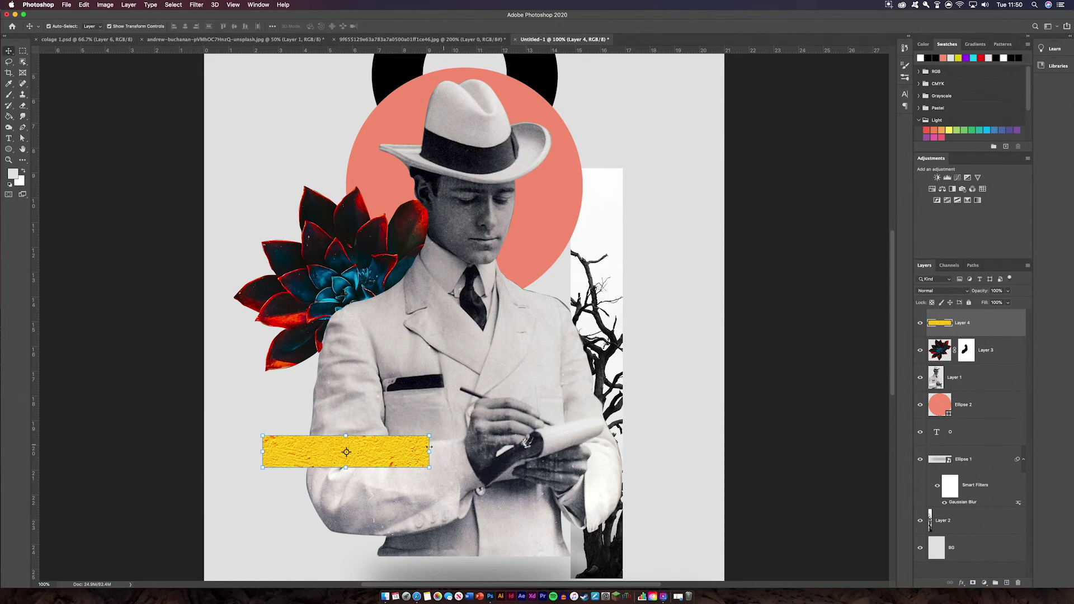
- Duplicate the yellow band just below, set both bands to 70% opacity, and show colage 1.psd
scroll(404, 517, "down", 3)
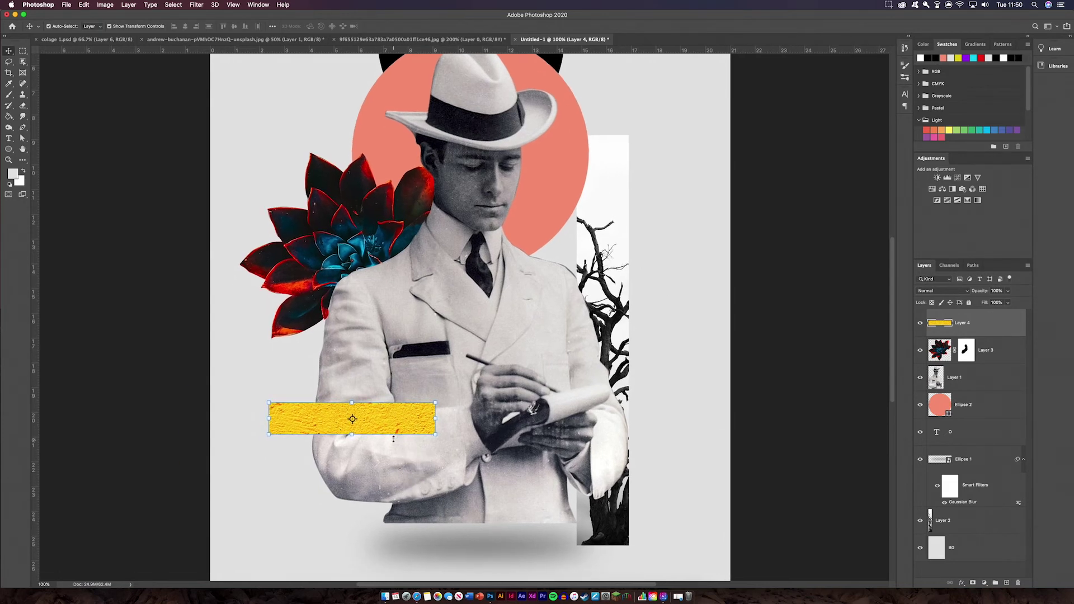
left_click_drag(386, 422, 386, 471)
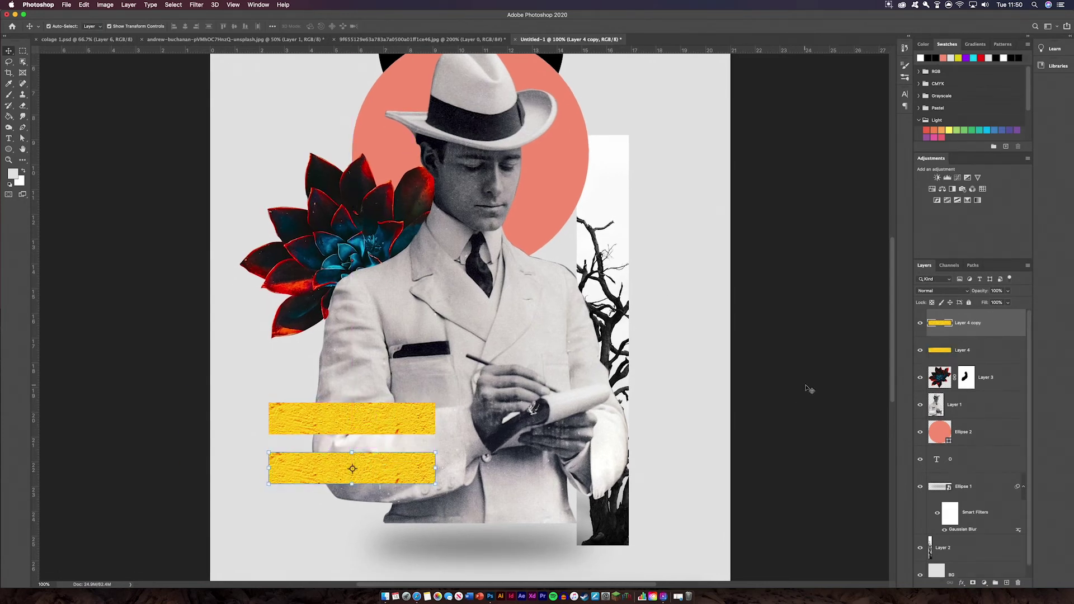
left_click(941, 344, "shift")
mouse_move(979, 291)
left_mouse_down()
mouse_move(963, 292)
mouse_move(974, 292)
left_mouse_up()
left_click(820, 283)
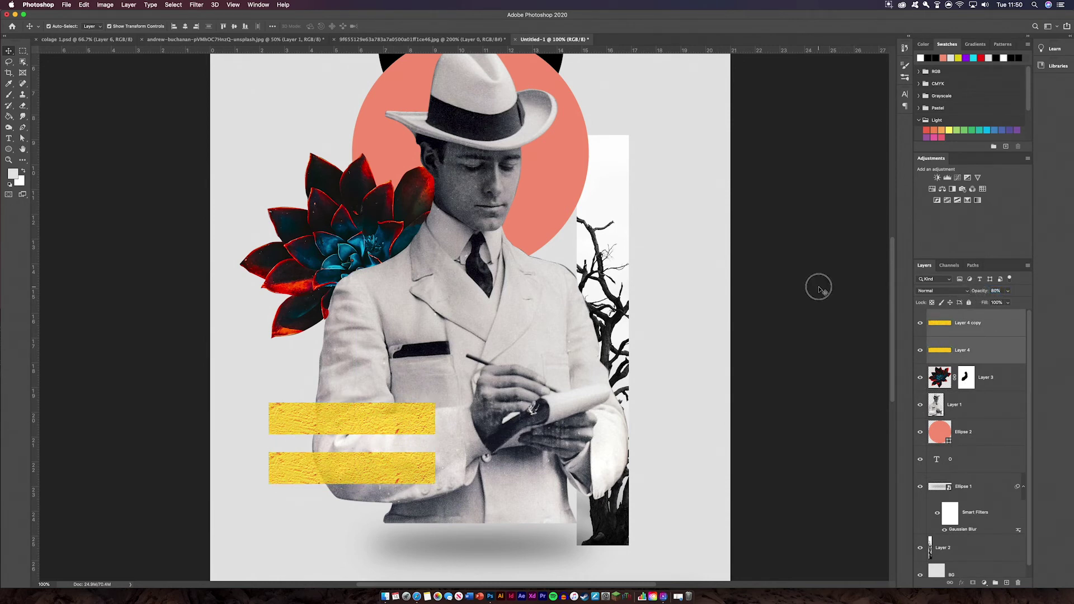
left_click(356, 428)
left_click(363, 471, "shift")
left_click_drag(978, 291, 969, 291)
left_click(869, 365)
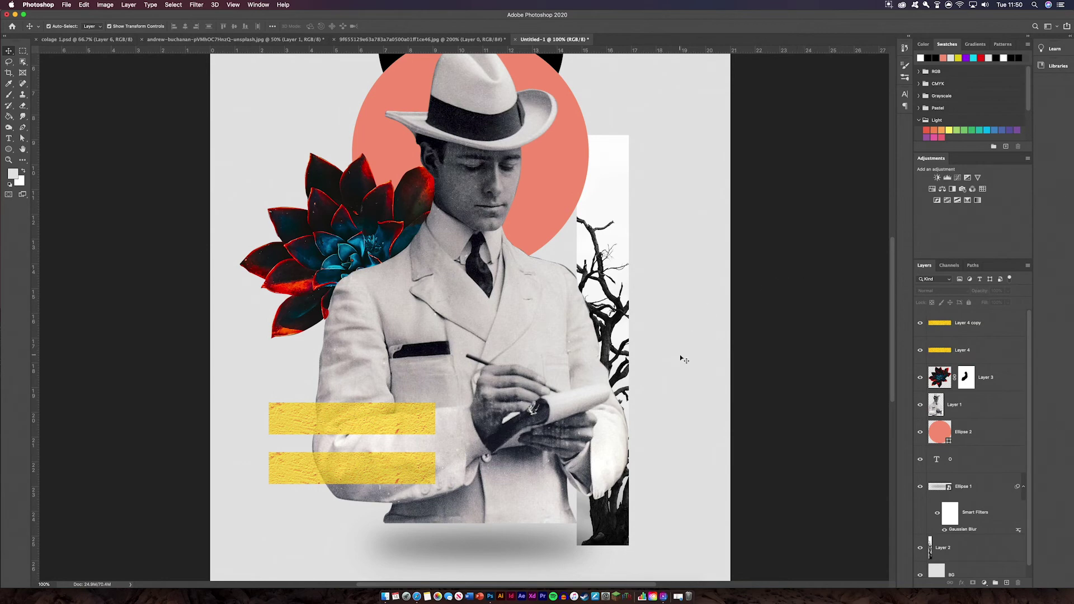
left_click(84, 39)
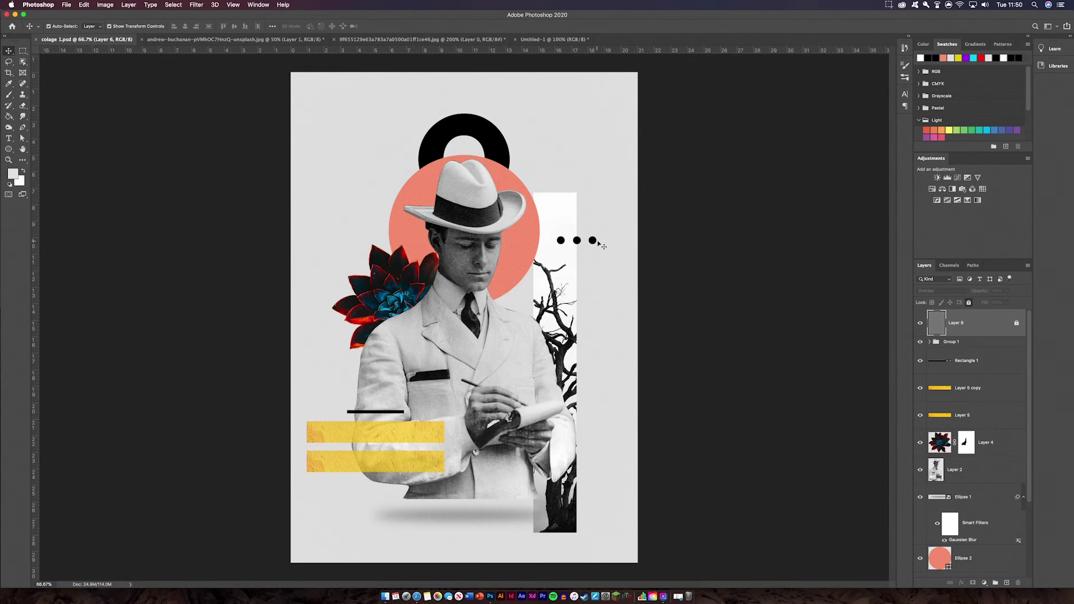
- Close the cut-out man image and fit the Untitled-1 poster on screen
left_click(422, 39)
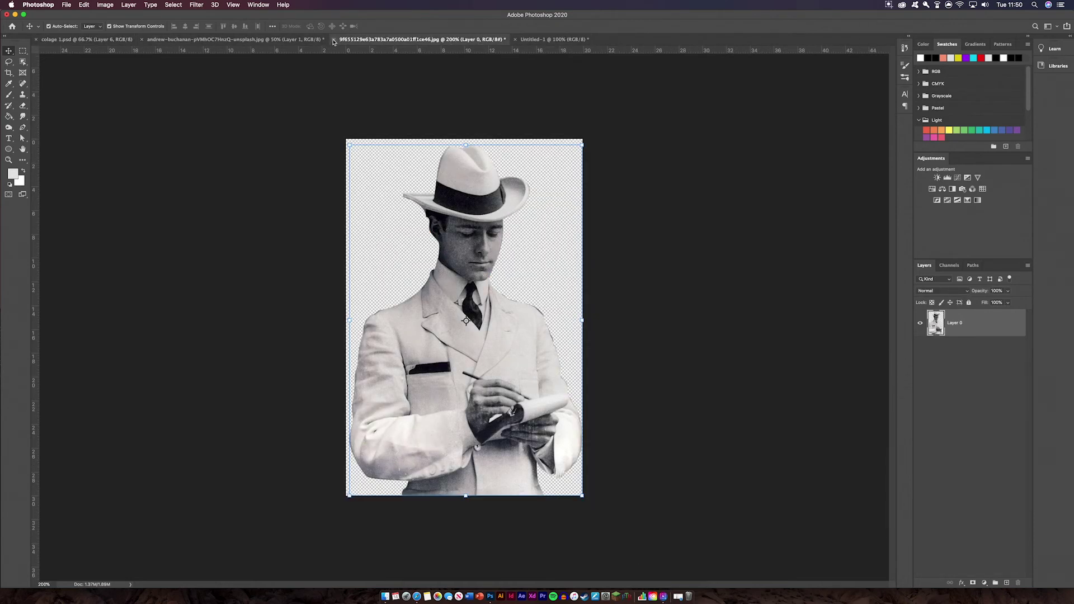
left_click(492, 190)
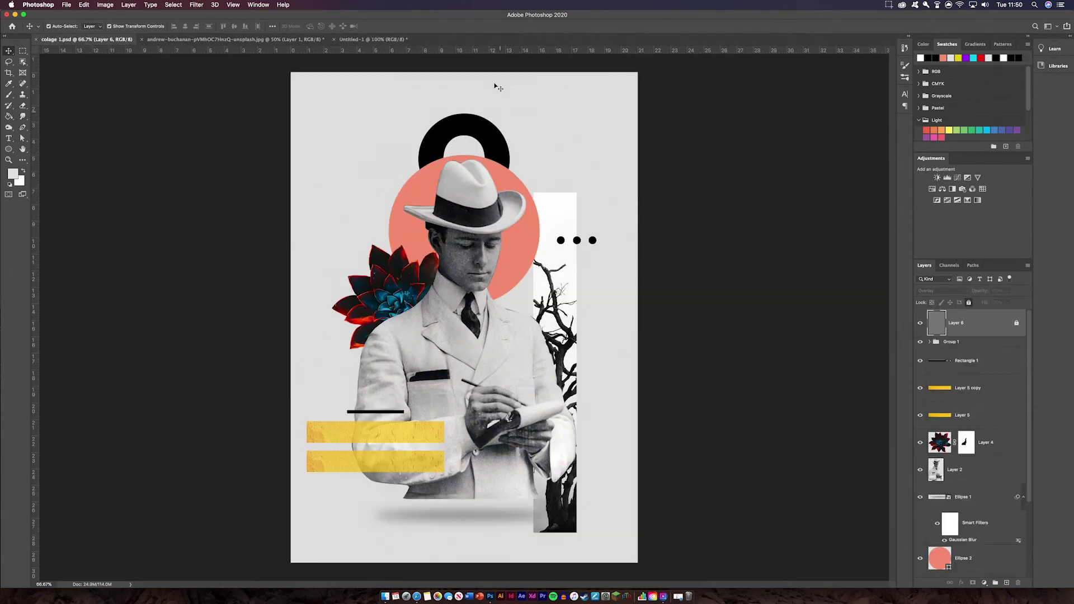
left_click(380, 40)
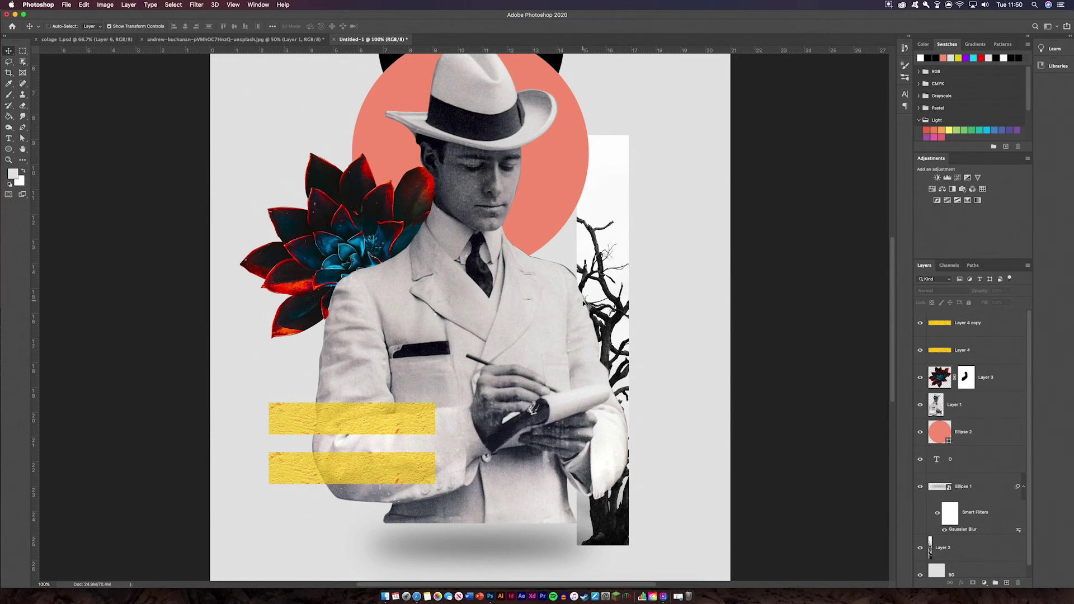
key("super+minus")
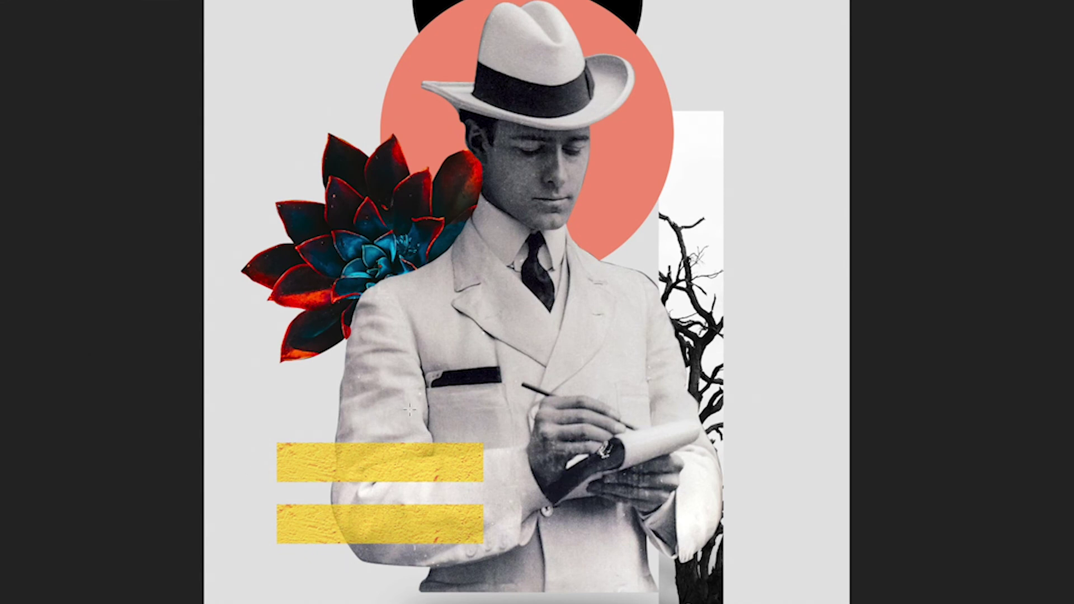
- Draw a thin black rectangle bar and position it just above the yellow bands
left_click_drag(339, 421, 428, 425)
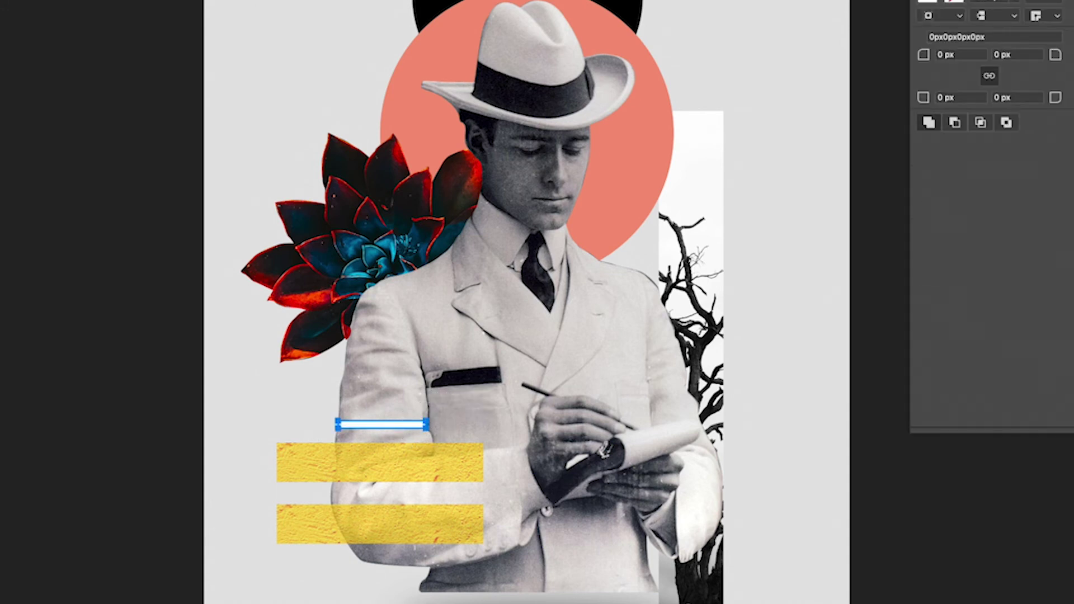
key("v")
left_click(376, 427)
mouse_move(376, 427)
left_mouse_down()
mouse_move(385, 437)
mouse_move(385, 421)
left_mouse_up()
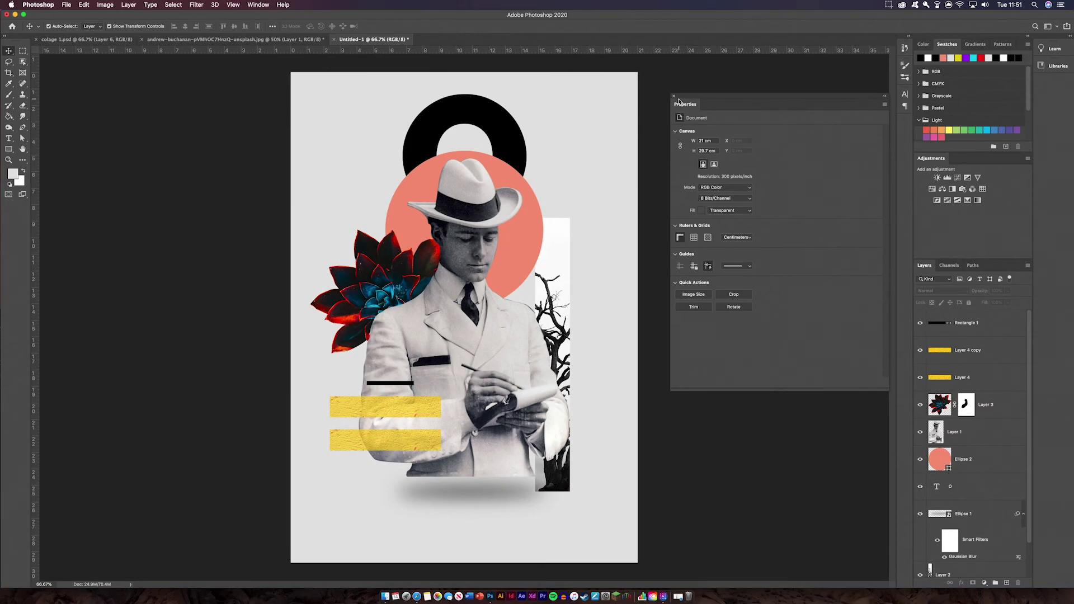
left_click(834, 252)
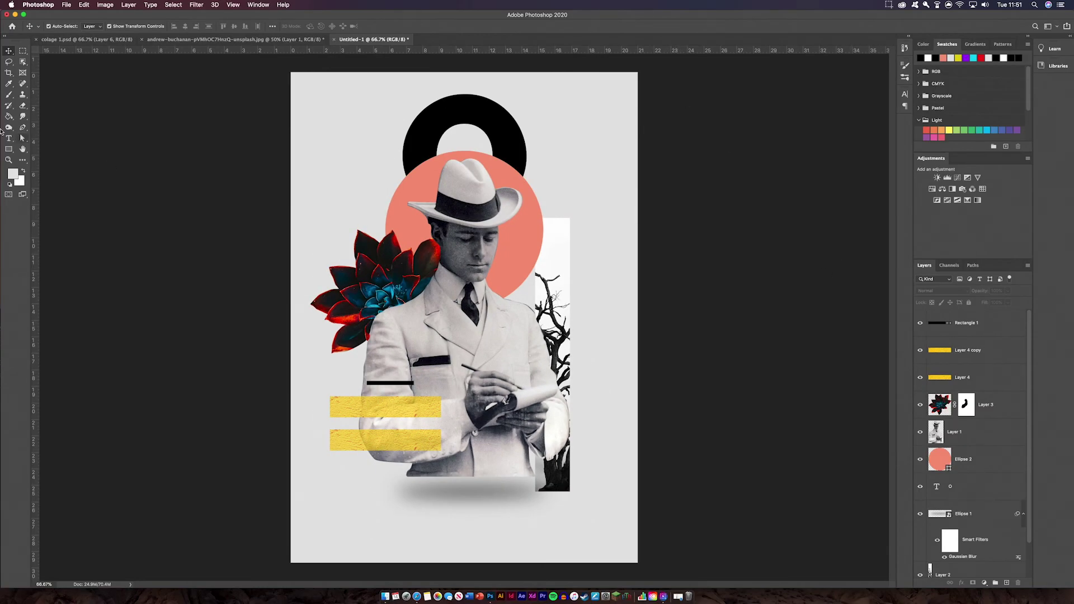
- Draw a small black-filled circle near the tree strip with the Ellipse tool
right_click(10, 150)
left_click(50, 165)
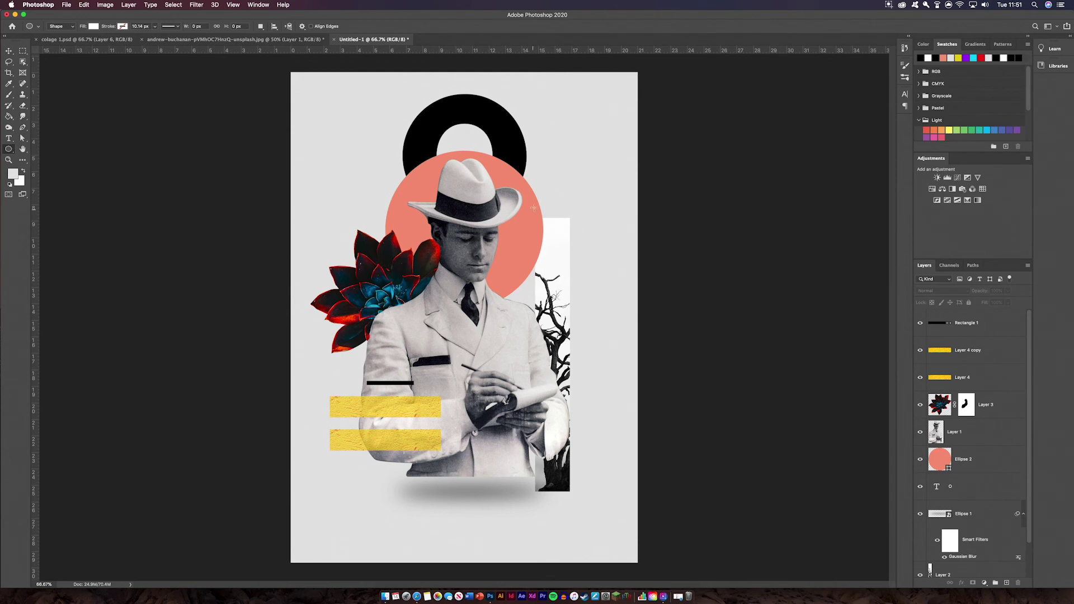
left_click_drag(533, 212, 543, 218)
left_click(91, 27)
left_click(49, 64)
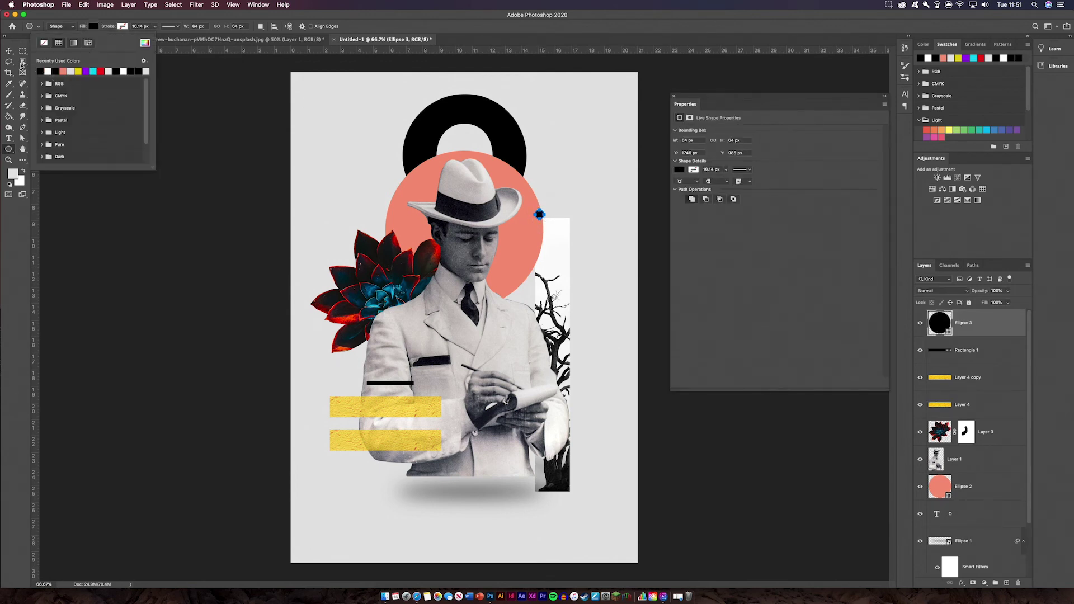
key("v")
left_click(110, 169)
- Place the black dot and its copies as a row of three near the tree strip's top
scroll(486, 268, "up", 6)
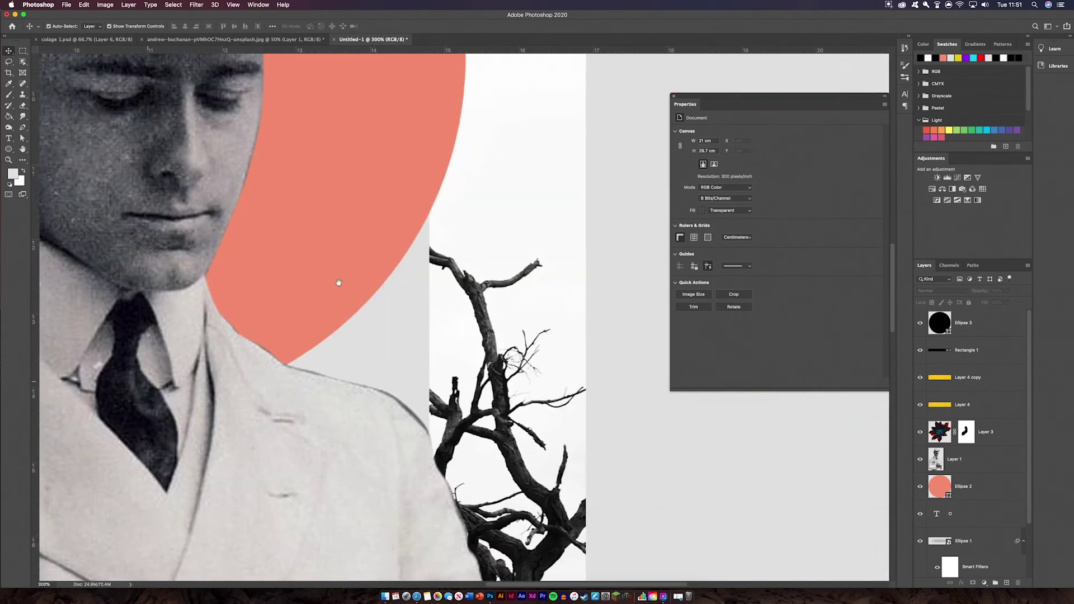
left_click_drag(336, 283, 345, 409)
left_click_drag(366, 156, 441, 224)
left_click(690, 252)
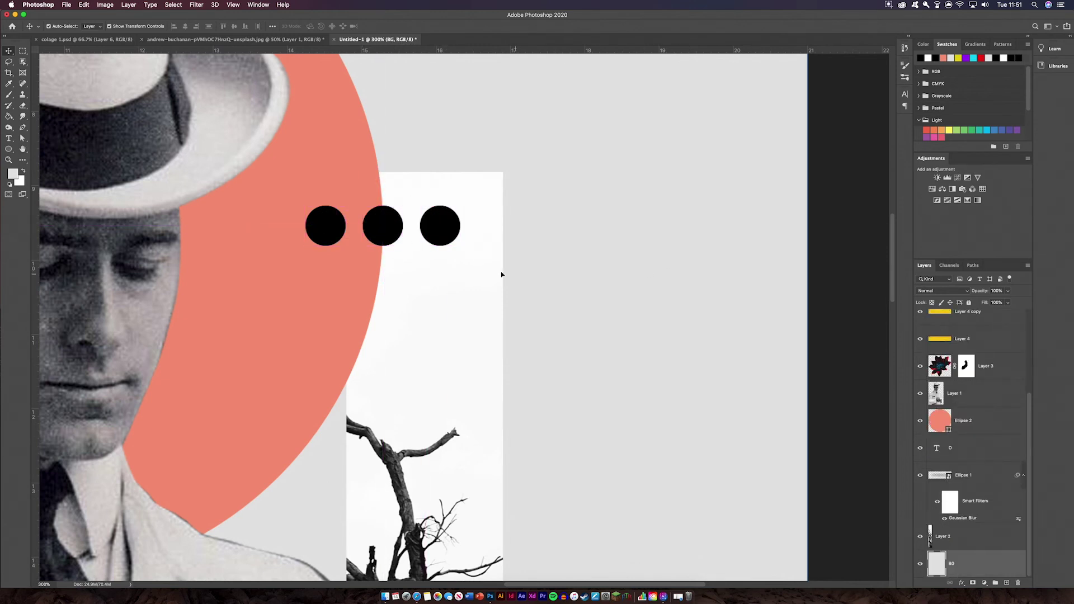
key("super+equal")
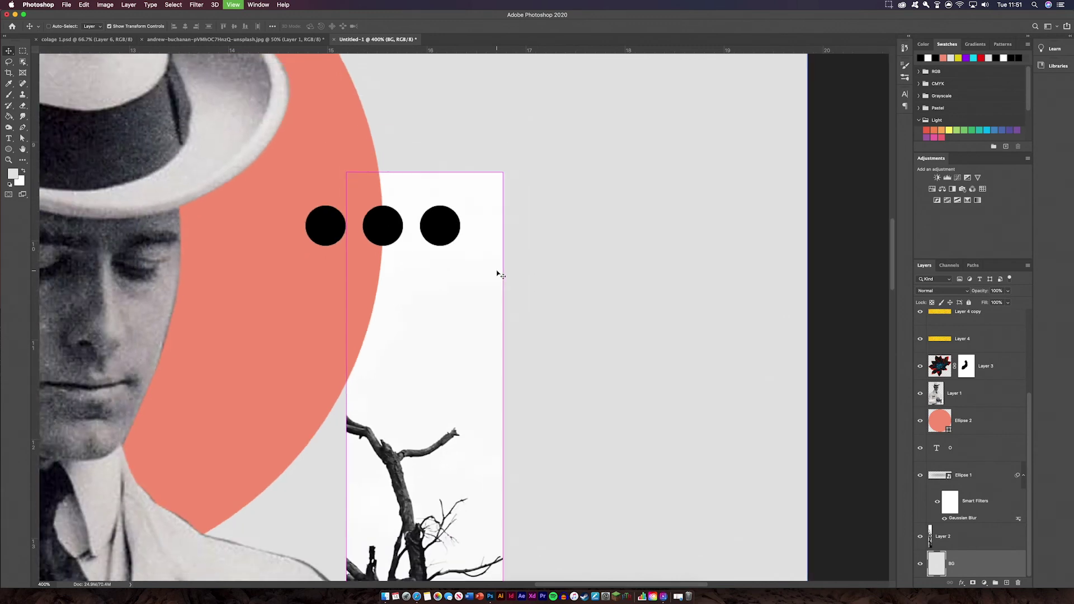
key("super+0")
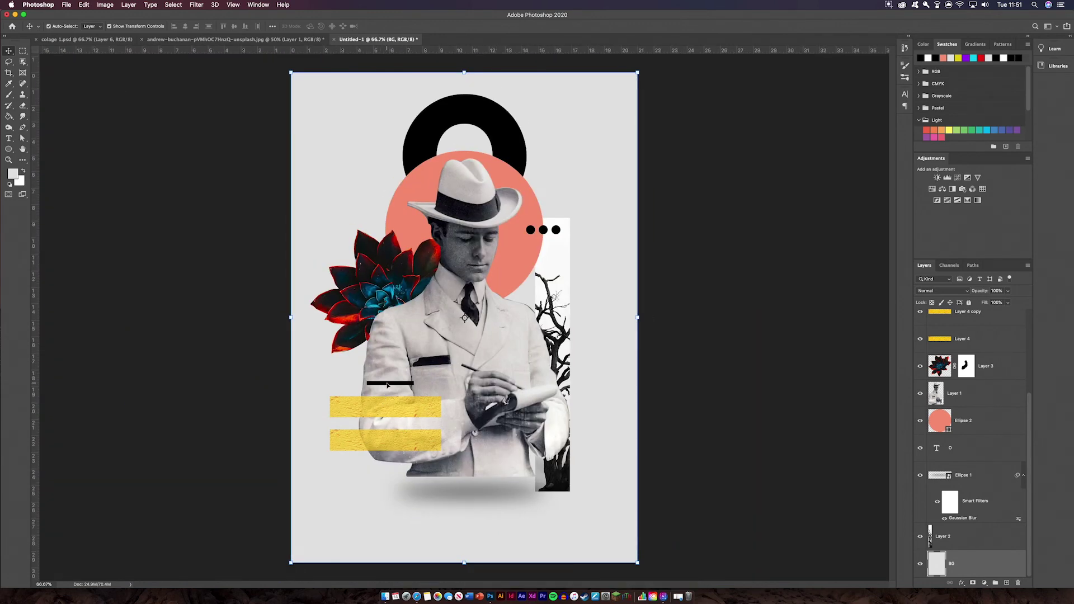
- Try shrinking the succulent slightly, then undo the resize and leave it unchanged
left_click(614, 359)
left_click(392, 288)
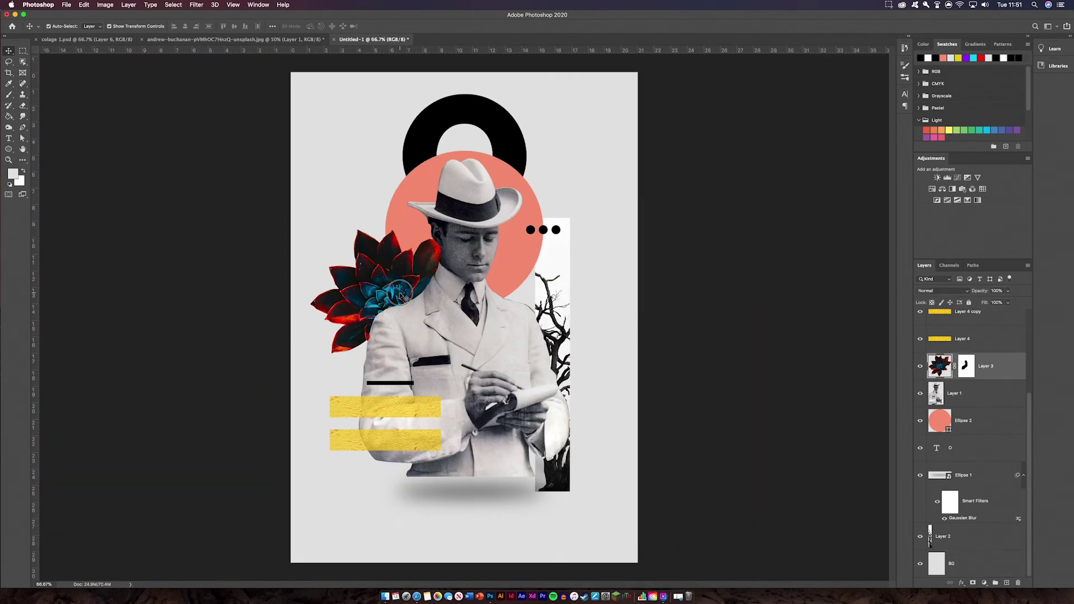
left_click_drag(311, 300, 312, 300)
key("ctrl+z")
left_click(423, 26)
left_click(752, 263)
- Check the third black dot, then add a new empty layer on top
scroll(974, 391, "up", 5)
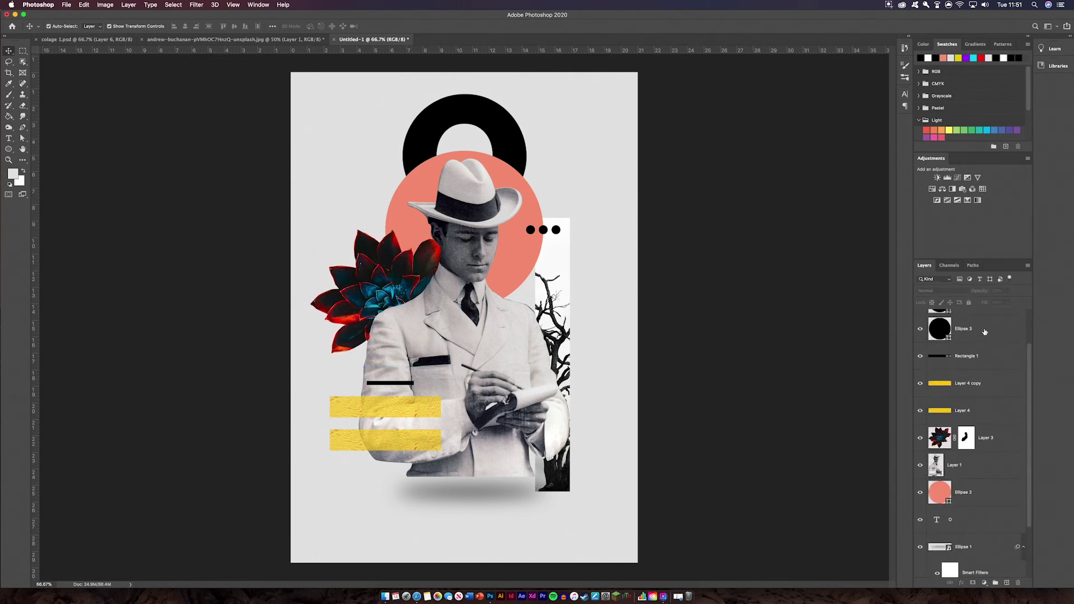
left_click(987, 327)
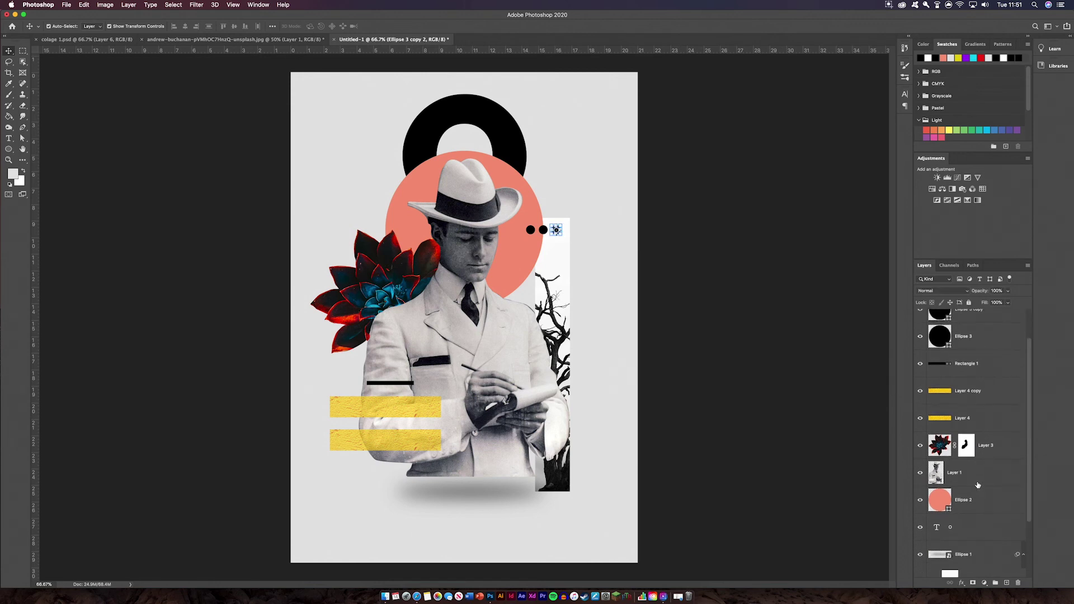
left_click(866, 427)
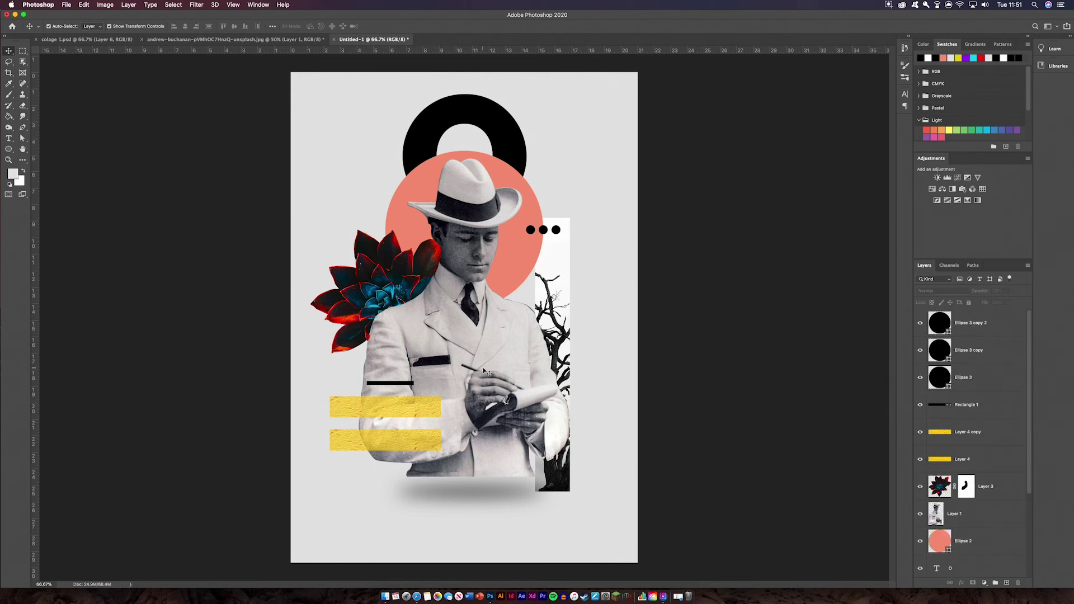
left_click(1007, 584)
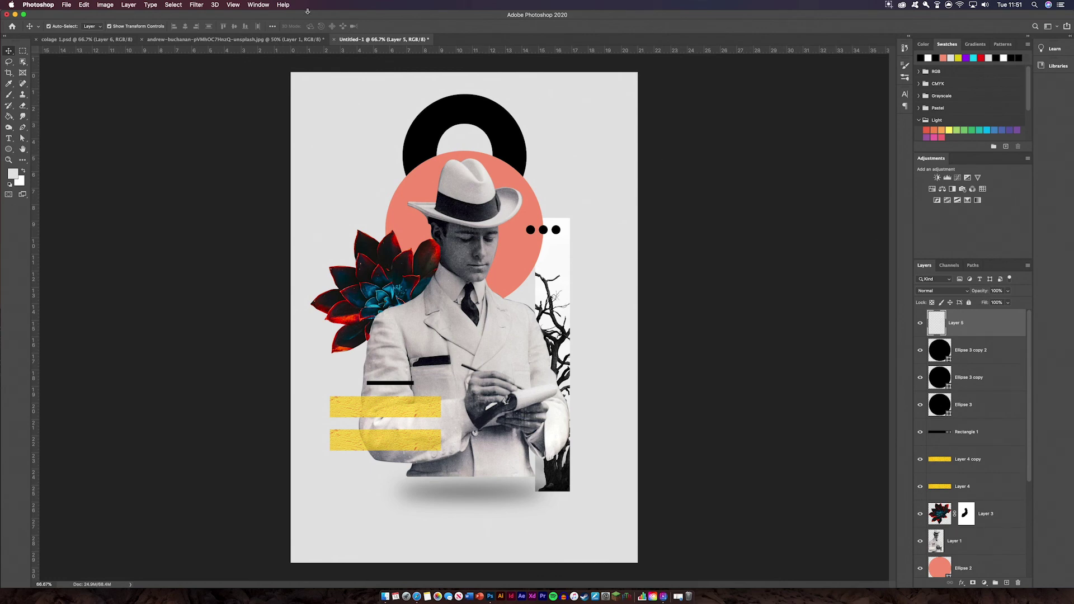
- Fill the new layer with 50% Gray using Edit > Fill
left_click(87, 5)
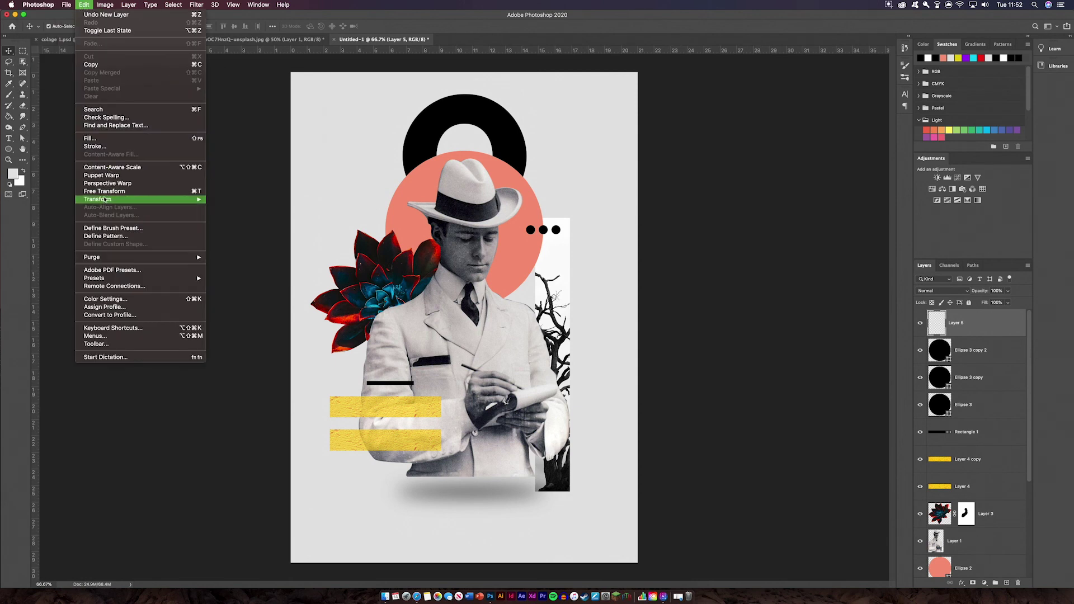
left_click(93, 138)
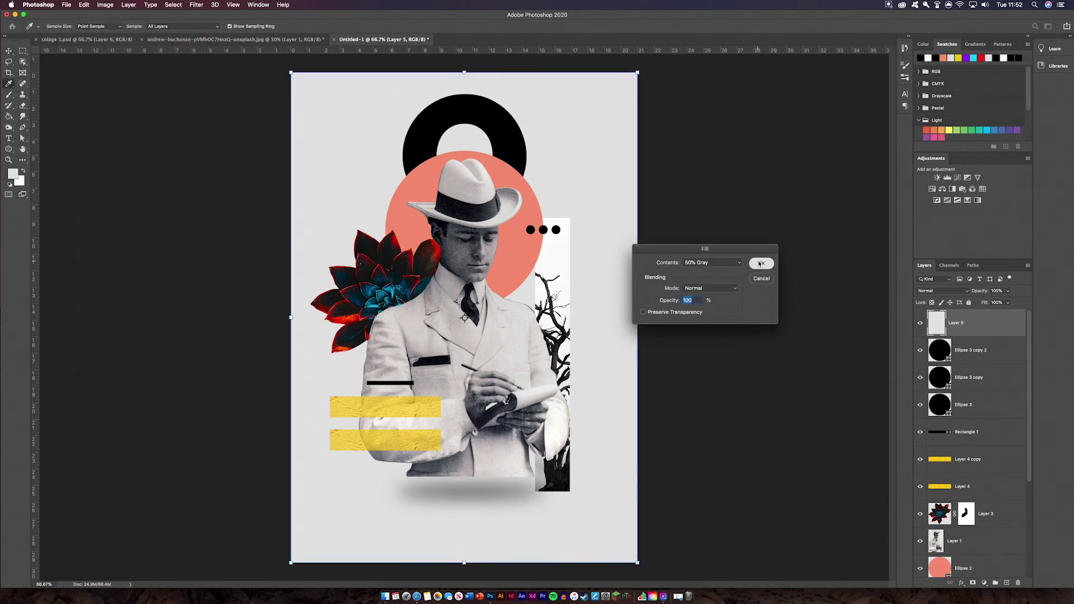
left_click(760, 264)
- Add grain with the Camera Raw Filter and set the layer's blend mode to Overlay
left_click(197, 5)
left_click(224, 61)
left_click_drag(694, 273, 756, 302)
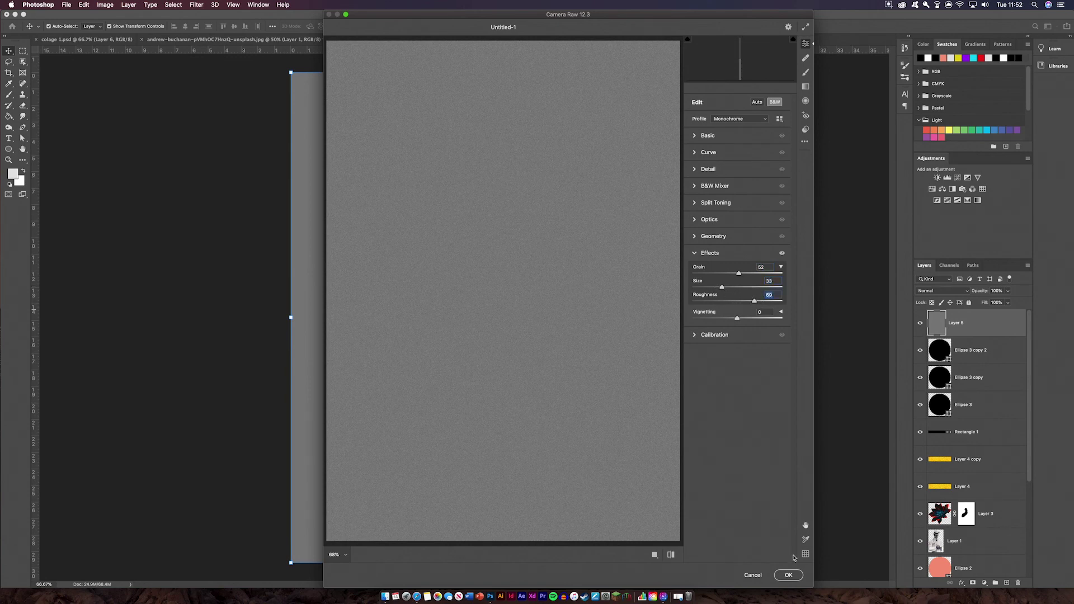
left_click(788, 575)
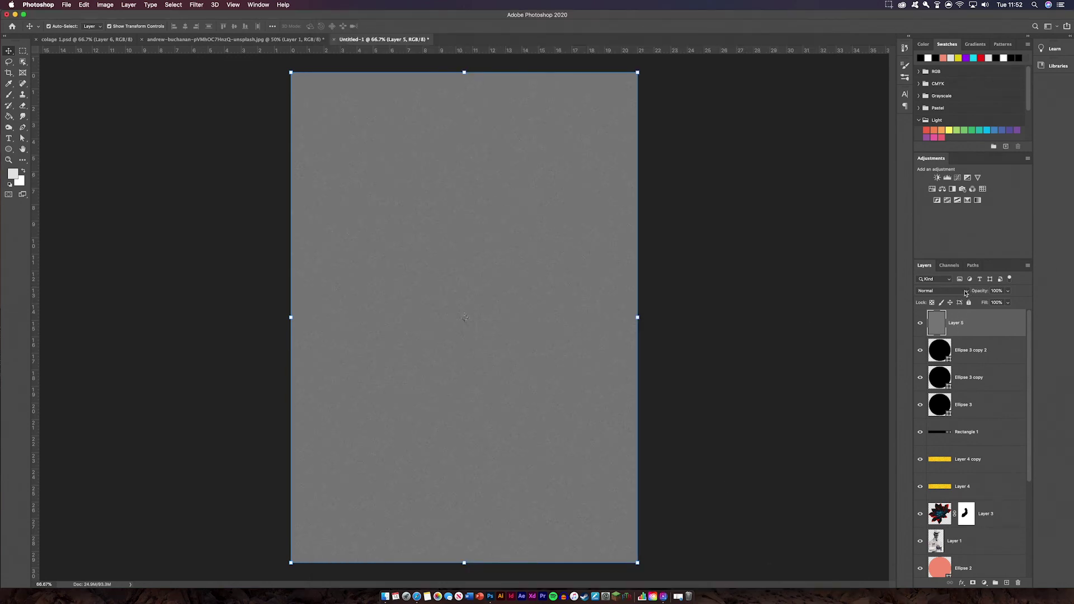
left_click(965, 292)
left_click(940, 375)
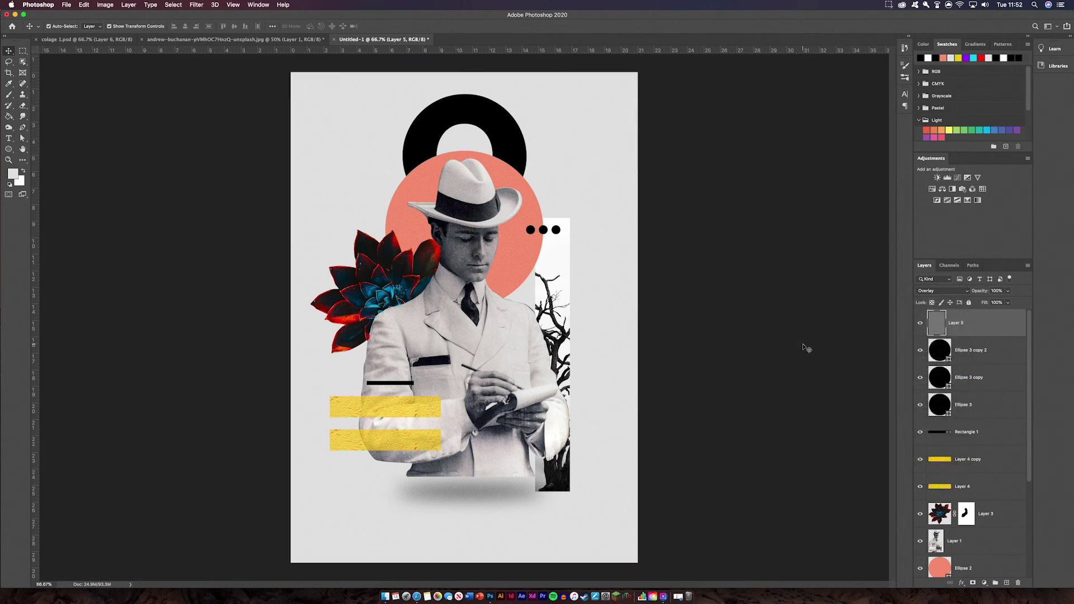
left_click(807, 348)
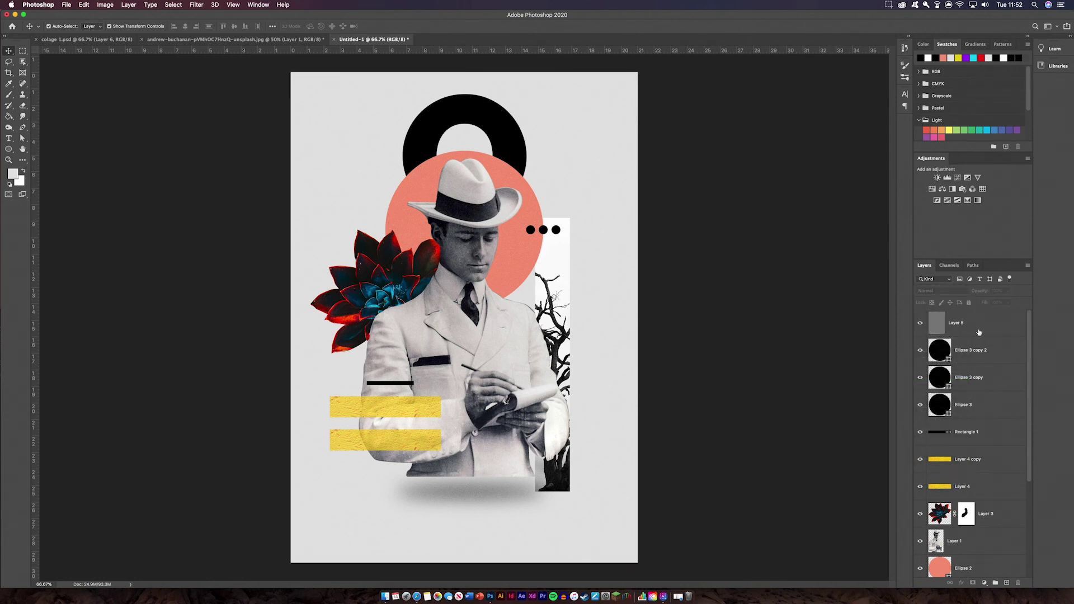